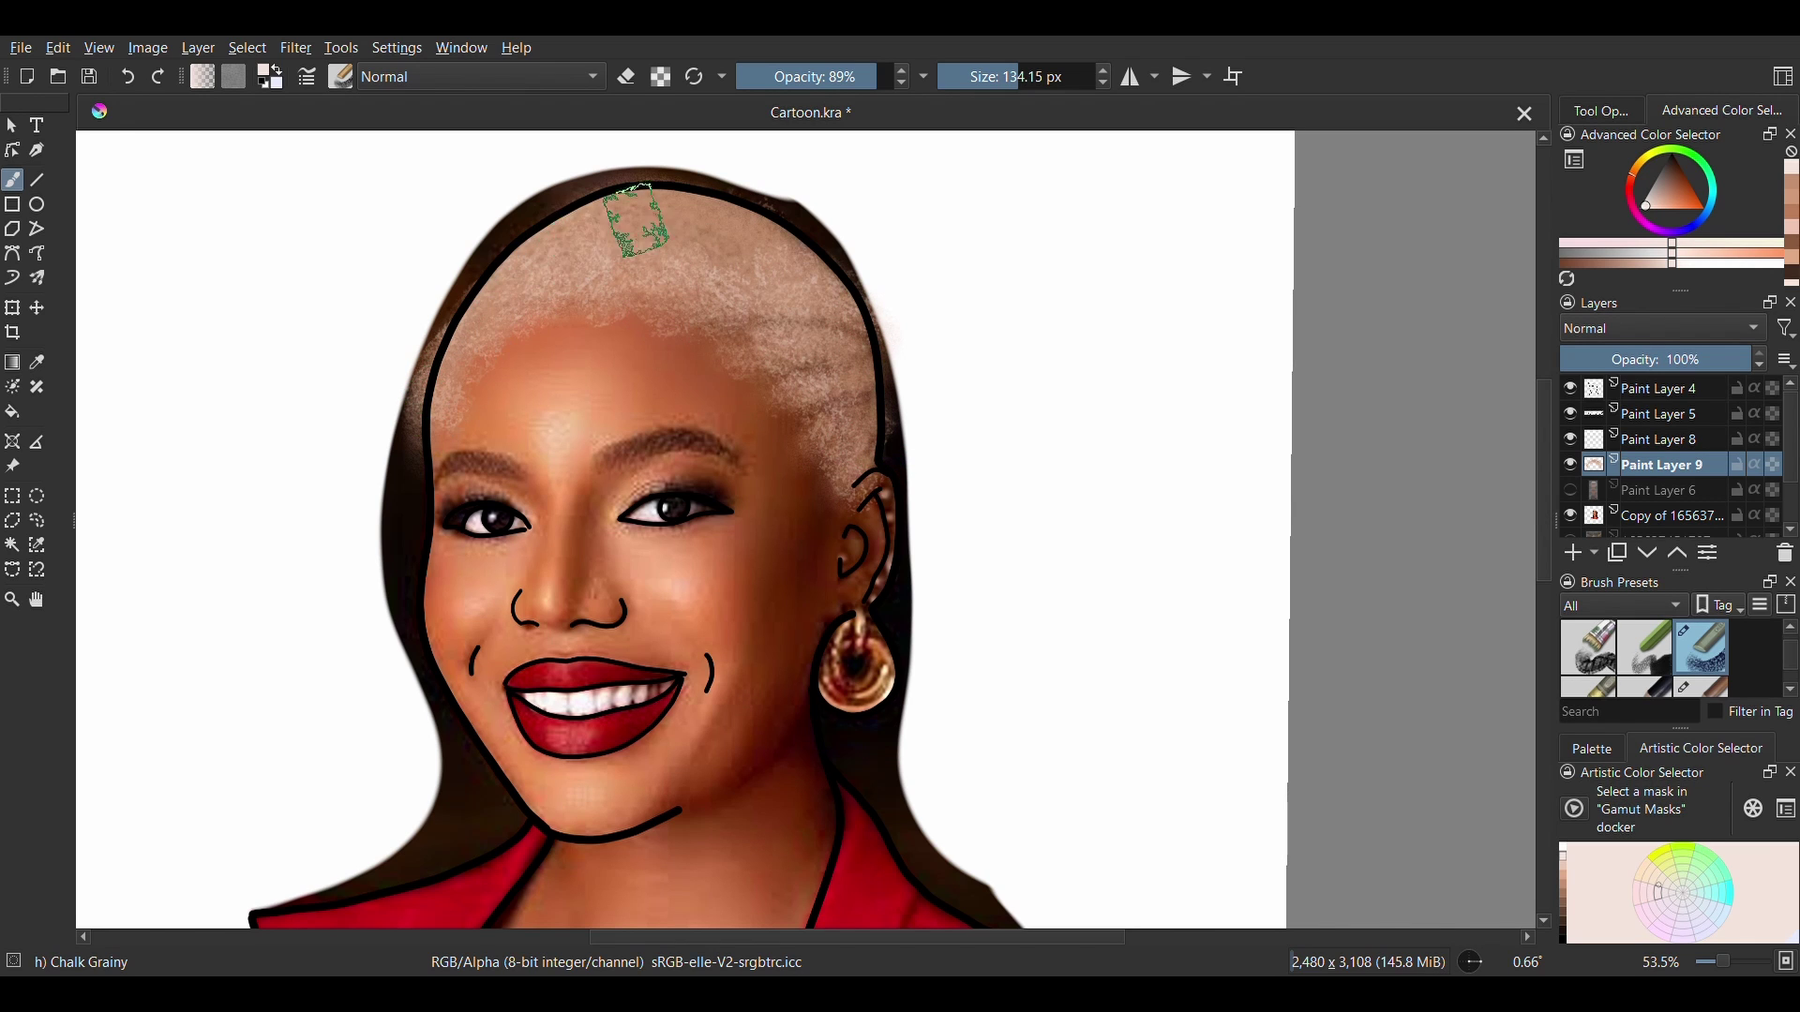
Paint pale pinkish-beige hair texture over the scalp with Chalk Grainy, and add stray hairs along its edges with Charcoal Pencil Medium.
{"action": "left_click", "coordinate": [1563, 865]}
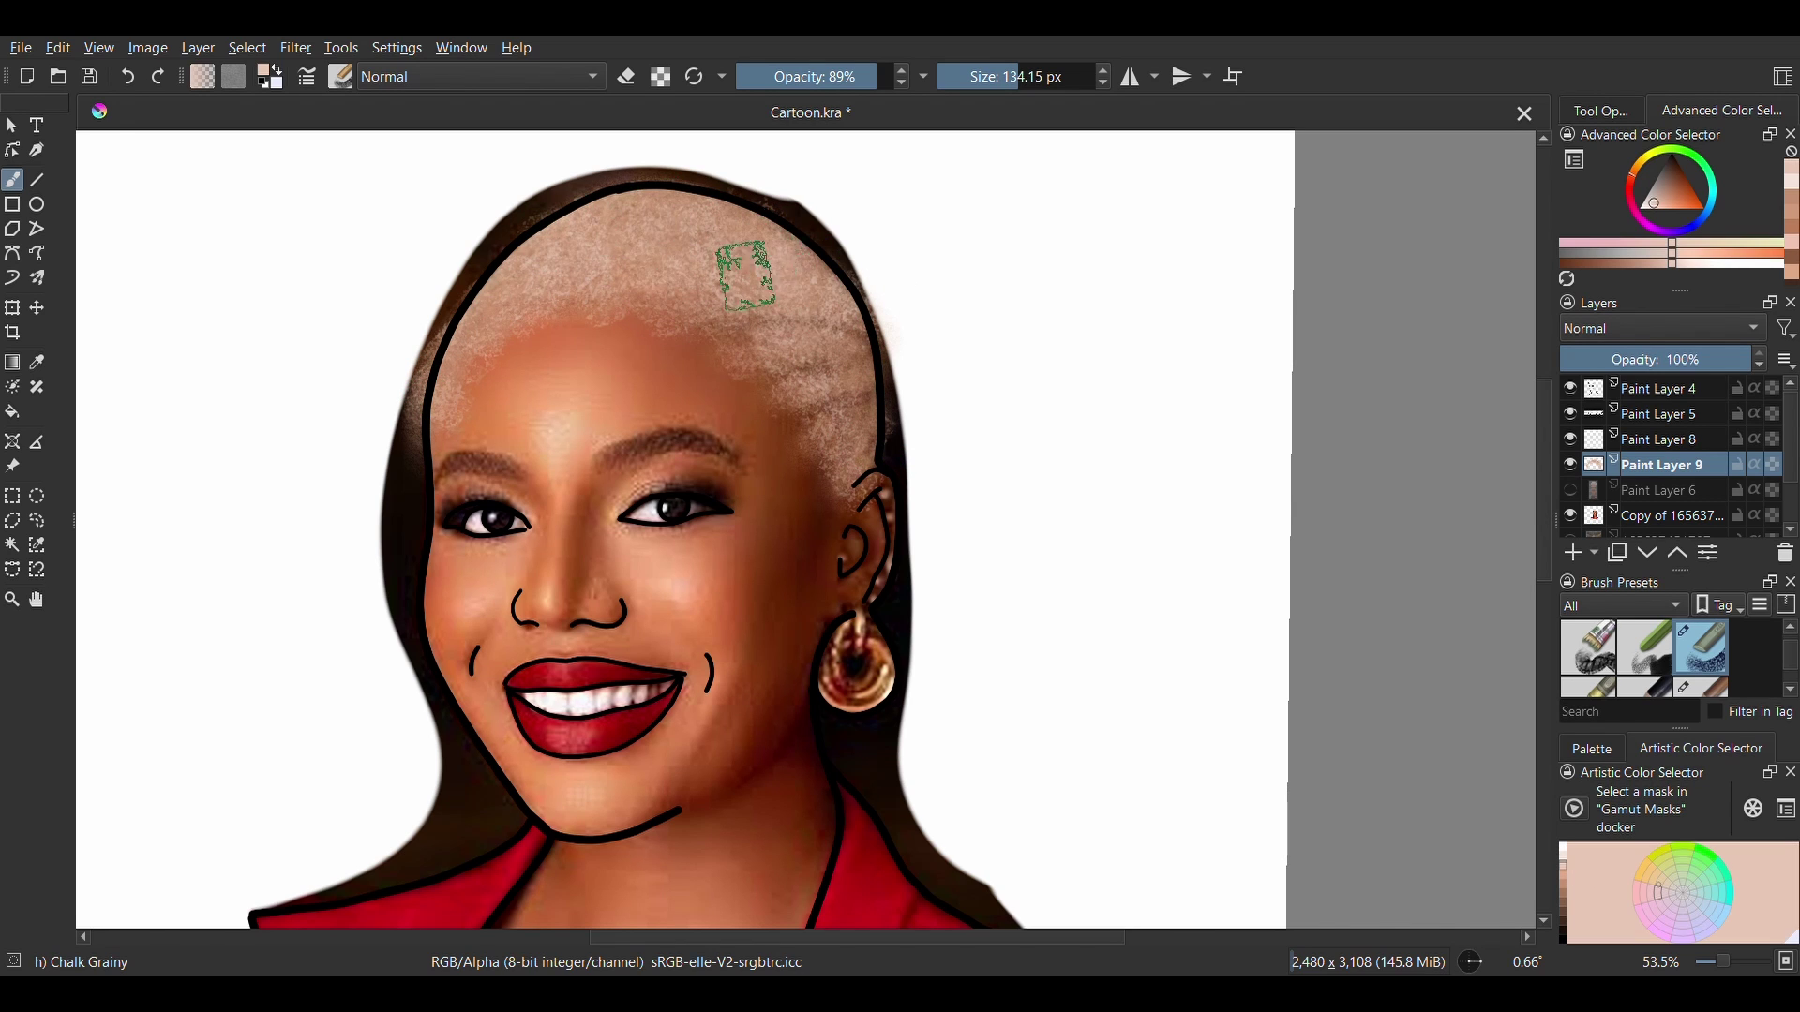
{"action": "left_click_drag", "start_coordinate": [737, 335], "coordinate": [607, 199]}
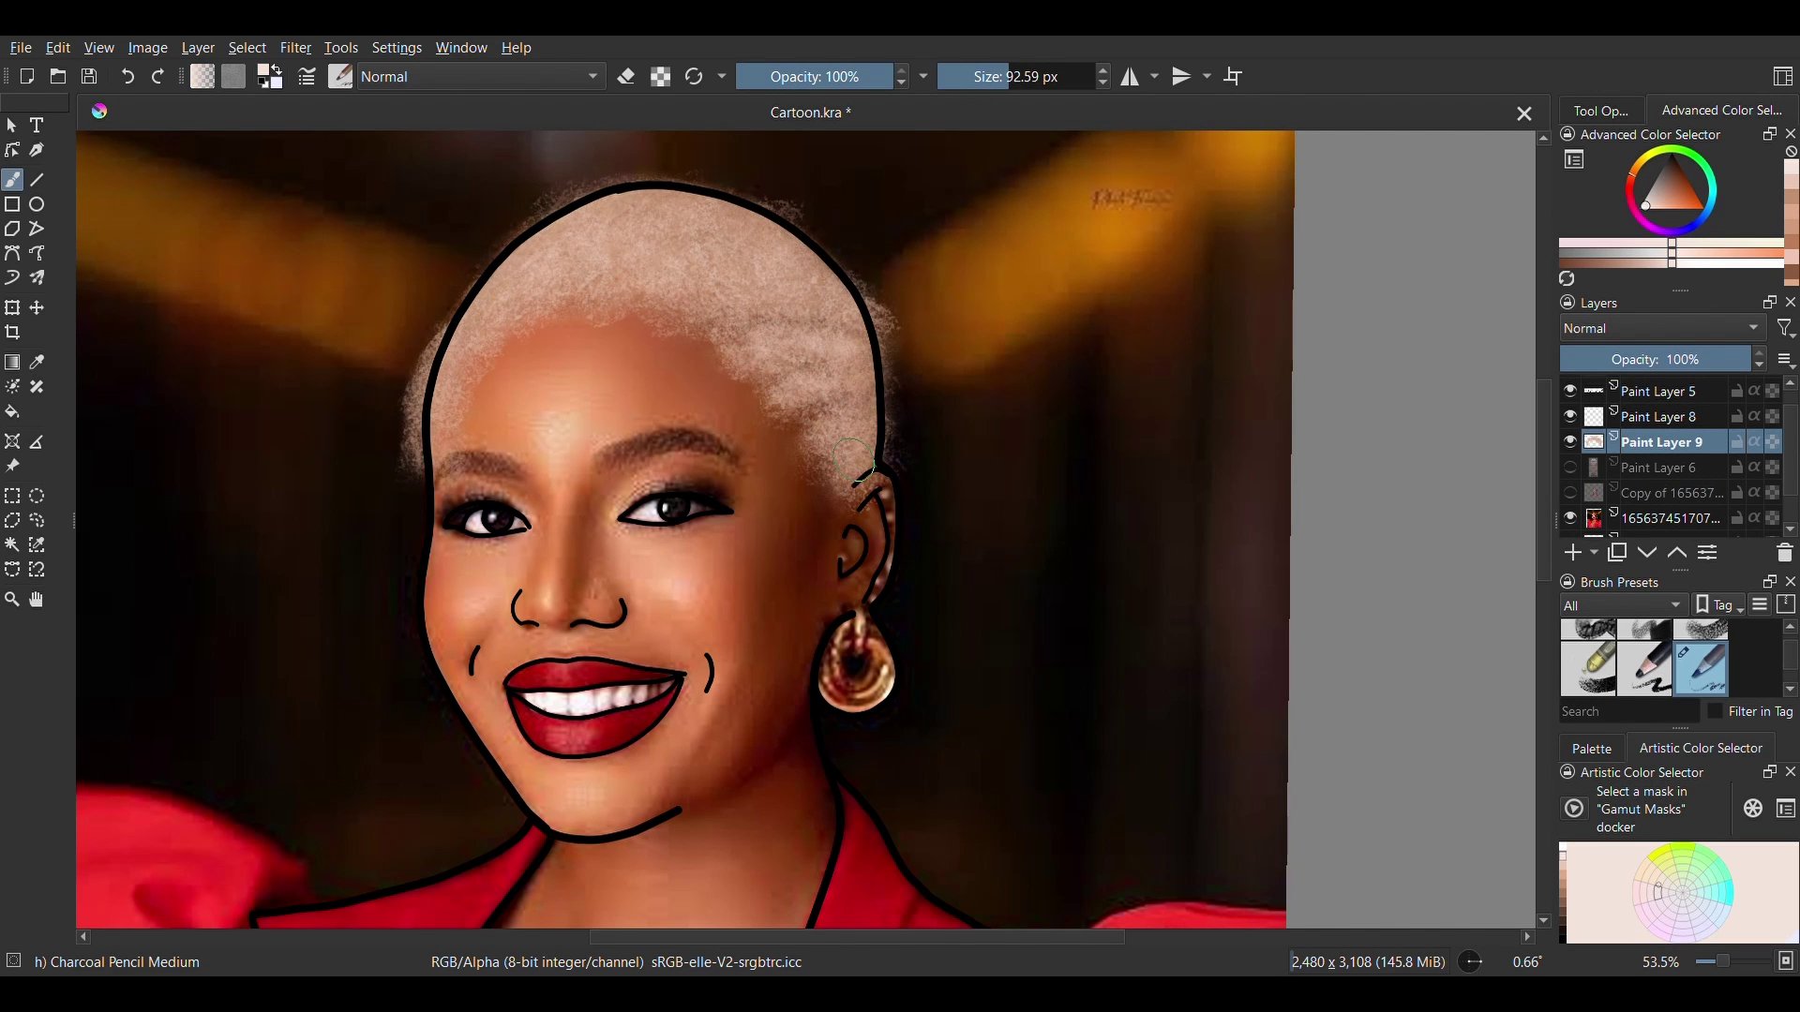
{"action": "left_click_drag", "start_coordinate": [396, 476], "coordinate": [509, 469]}
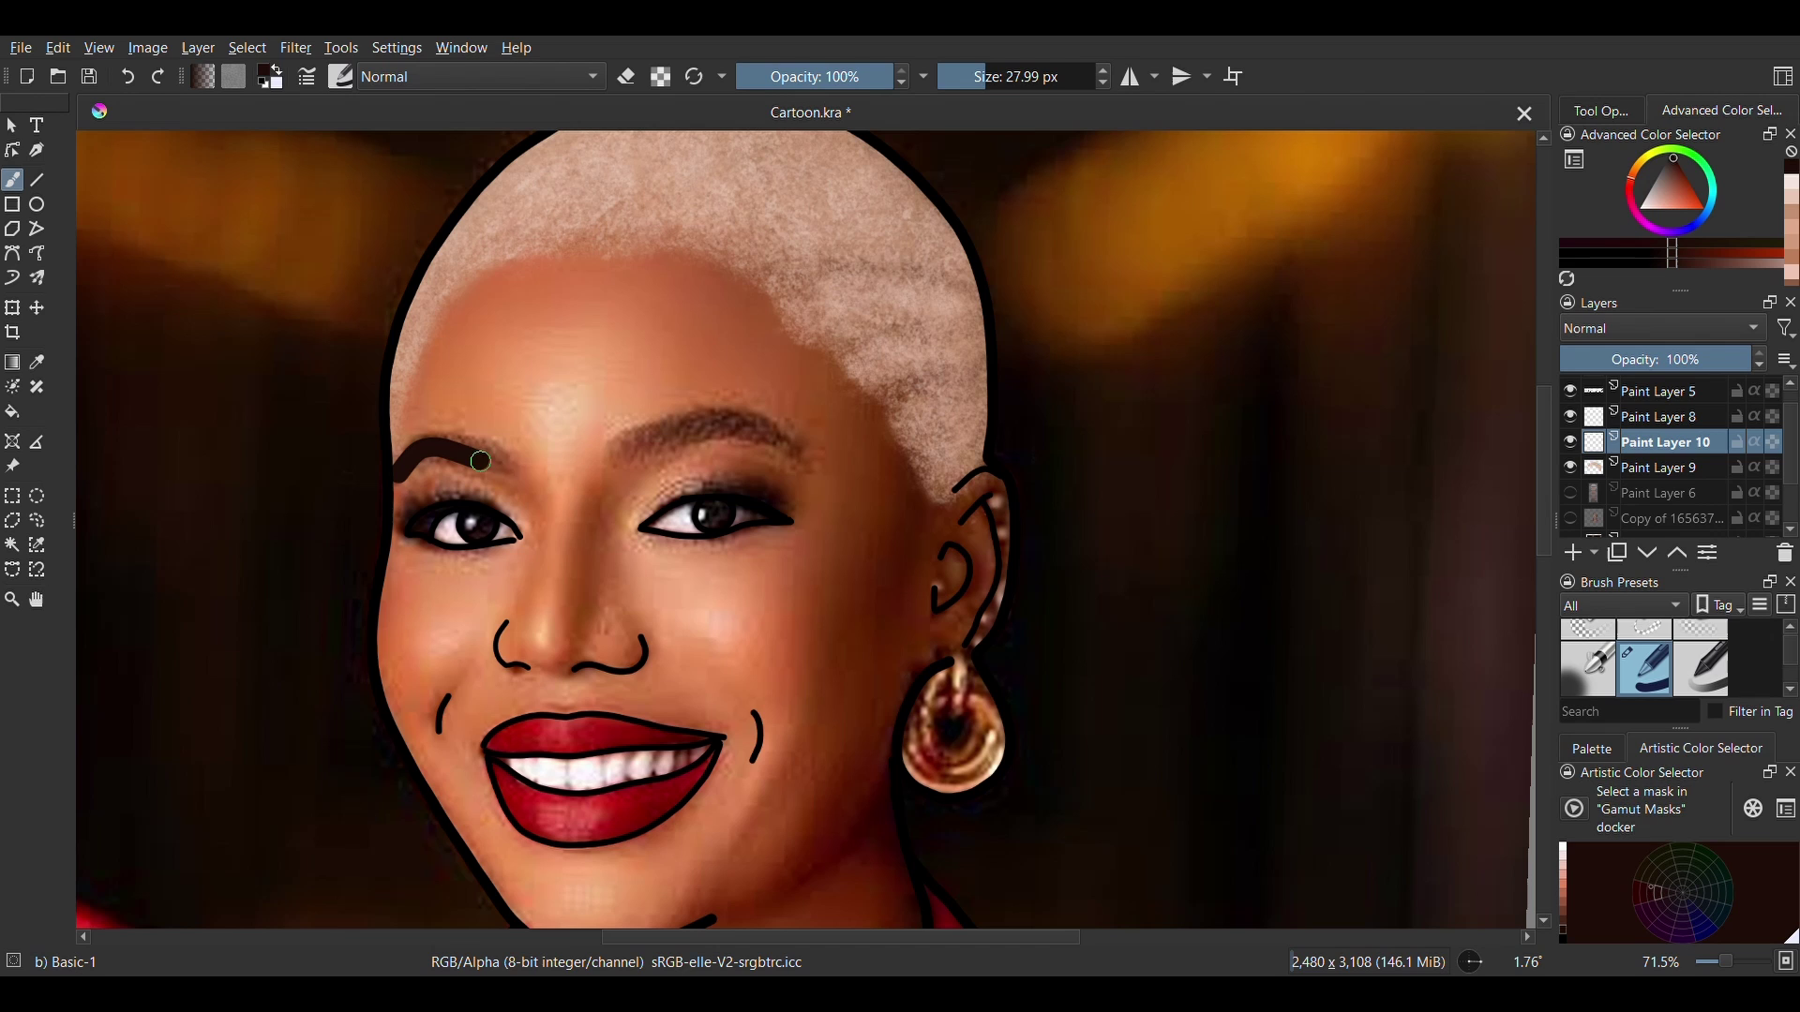
Paint both eyebrows dark brown with Basic-1 on Paint Layer 10, and pull their edges into fine hairs with Blender Knife Edge.
{"action": "left_click_drag", "start_coordinate": [506, 465], "coordinate": [424, 447]}
{"action": "mouse_move", "coordinate": [622, 460]}
{"action": "left_mouse_down"}
{"action": "mouse_move", "coordinate": [714, 434]}
{"action": "mouse_move", "coordinate": [803, 458]}
{"action": "left_mouse_up"}
{"action": "mouse_move", "coordinate": [793, 442]}
{"action": "left_mouse_down"}
{"action": "mouse_move", "coordinate": [745, 415]}
{"action": "mouse_move", "coordinate": [627, 447]}
{"action": "left_mouse_up"}
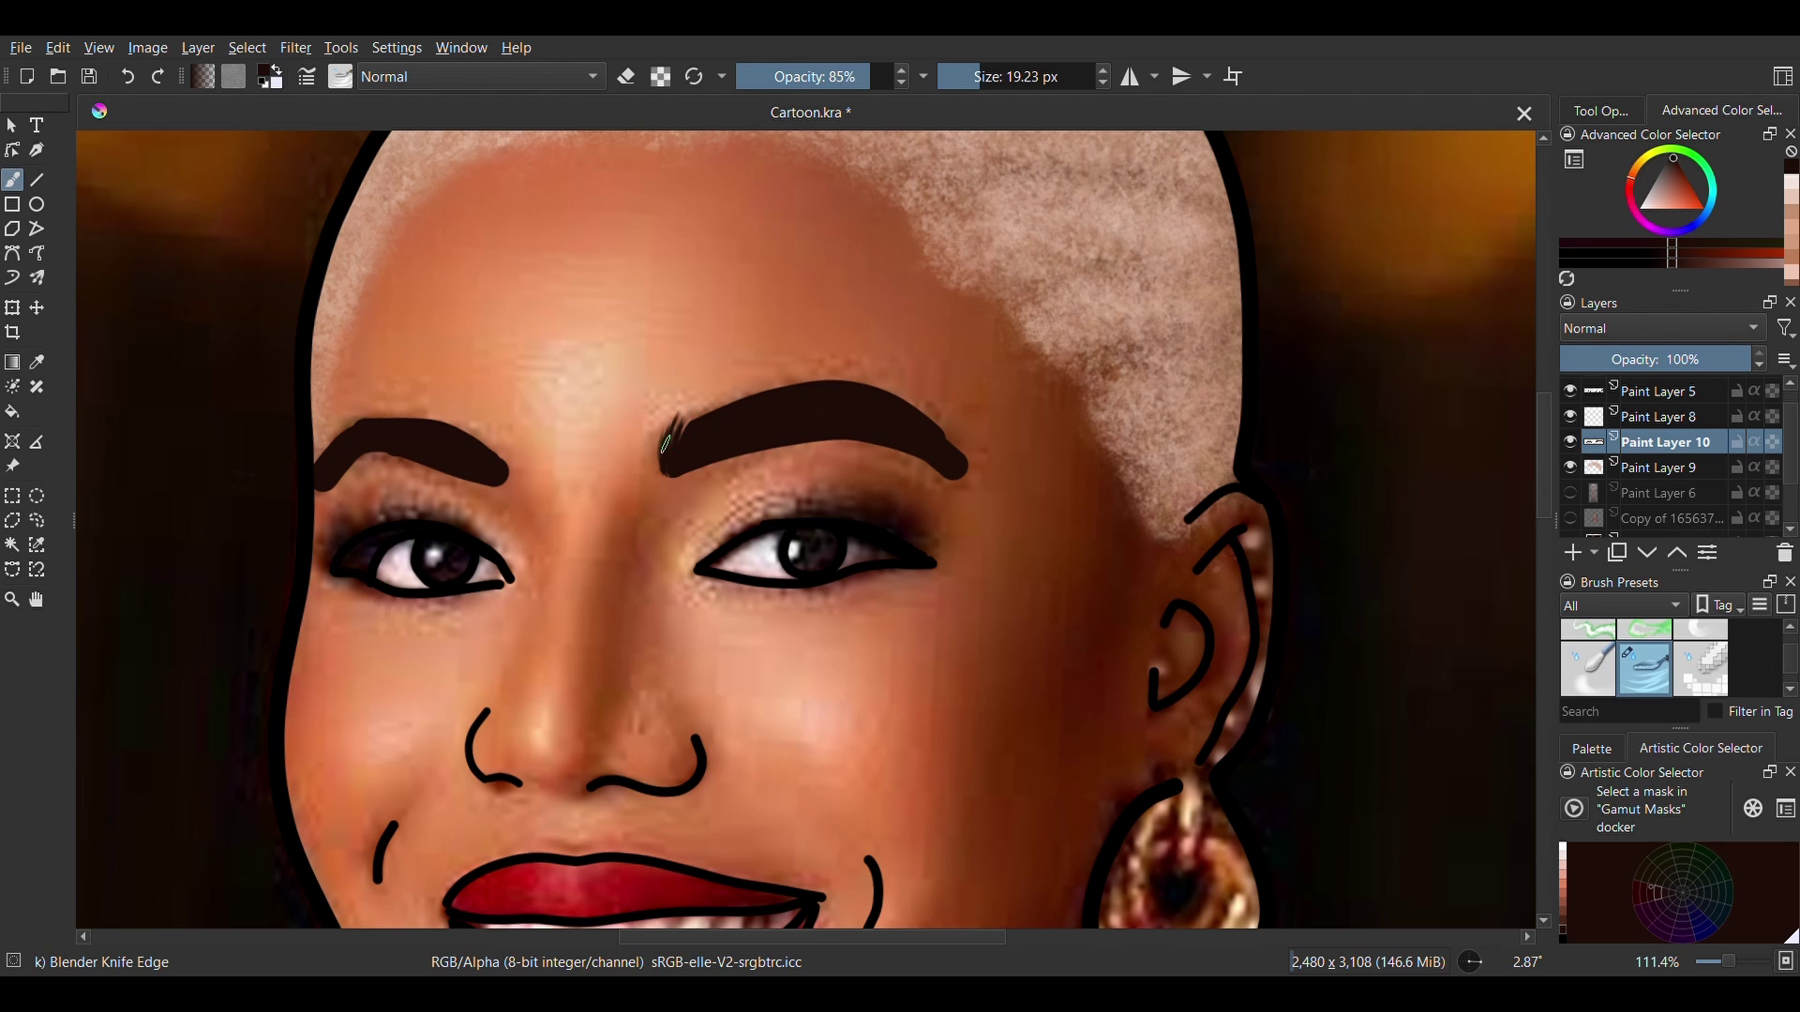
{"action": "left_click_drag", "start_coordinate": [667, 469], "coordinate": [658, 430]}
{"action": "left_click_drag", "start_coordinate": [681, 420], "coordinate": [674, 467]}
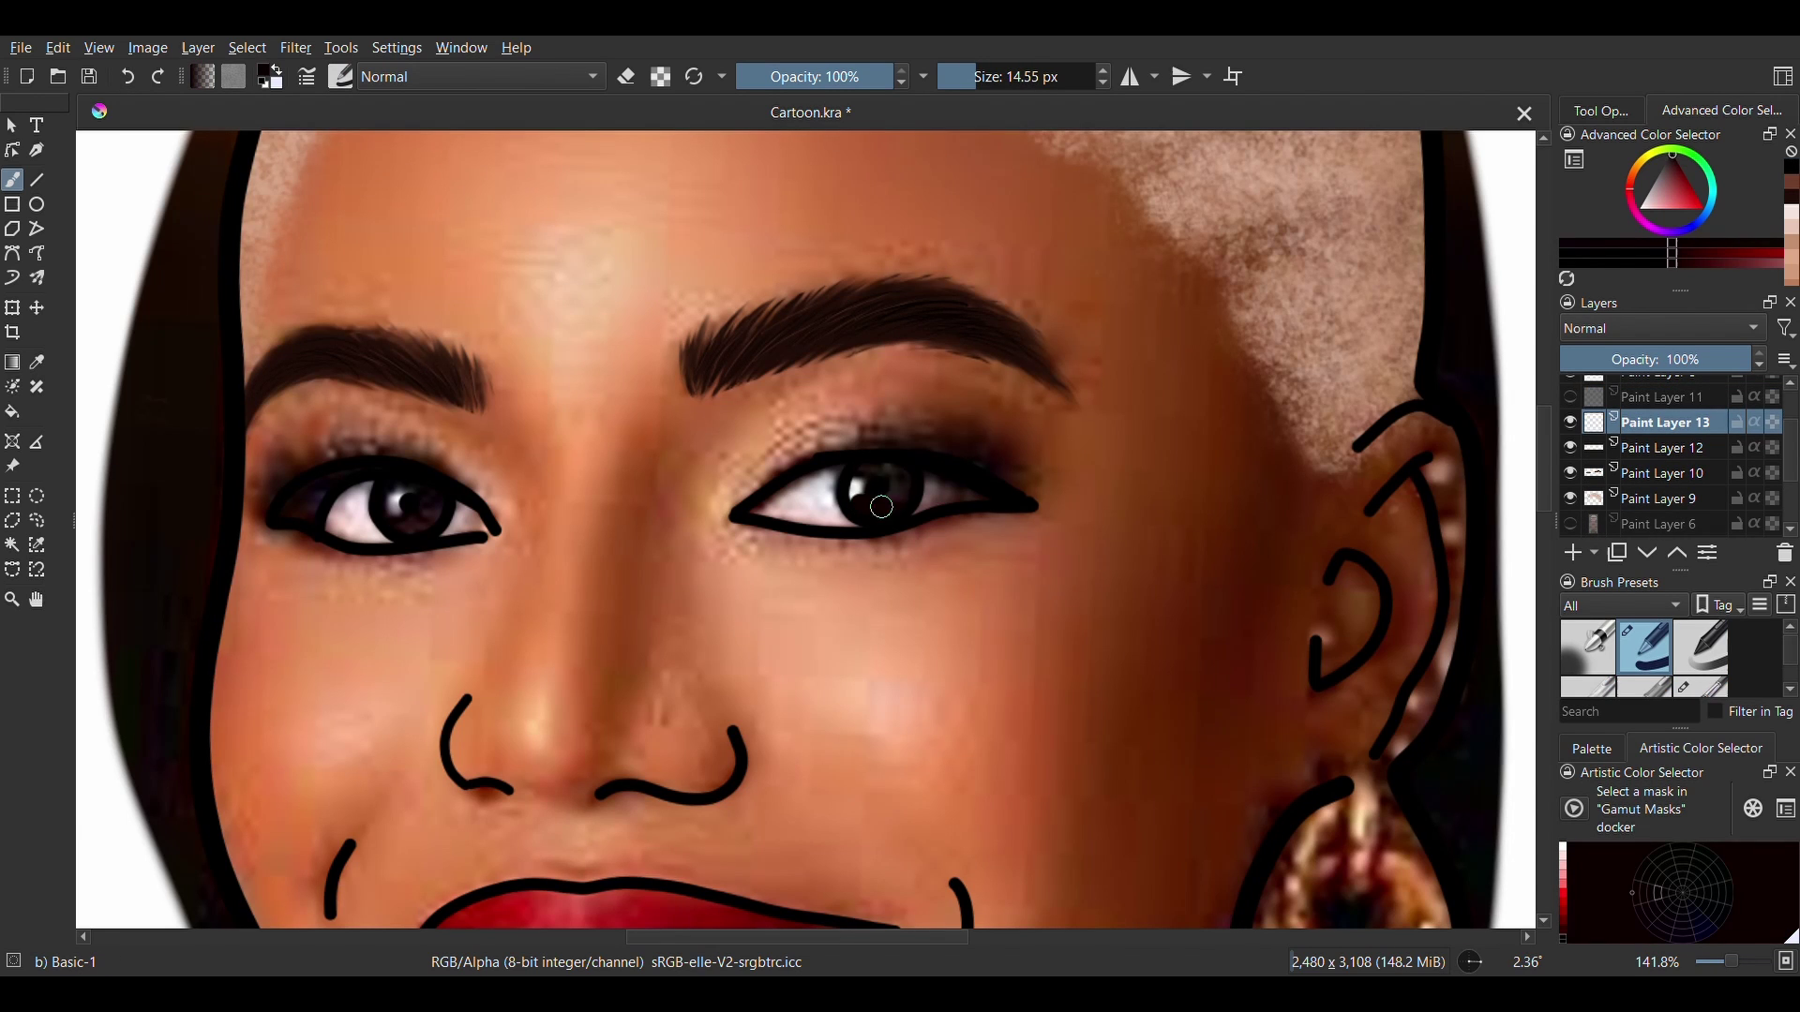
Fill both irises near-black with Basic-1 on Paint Layer 13, and refine the soft shading around the eyes with Airbrush Soft and Eraser Circle.
{"action": "mouse_move", "coordinate": [876, 490]}
{"action": "left_mouse_down"}
{"action": "mouse_move", "coordinate": [853, 482]}
{"action": "mouse_move", "coordinate": [888, 486]}
{"action": "mouse_move", "coordinate": [855, 482]}
{"action": "mouse_move", "coordinate": [884, 513]}
{"action": "left_mouse_up"}
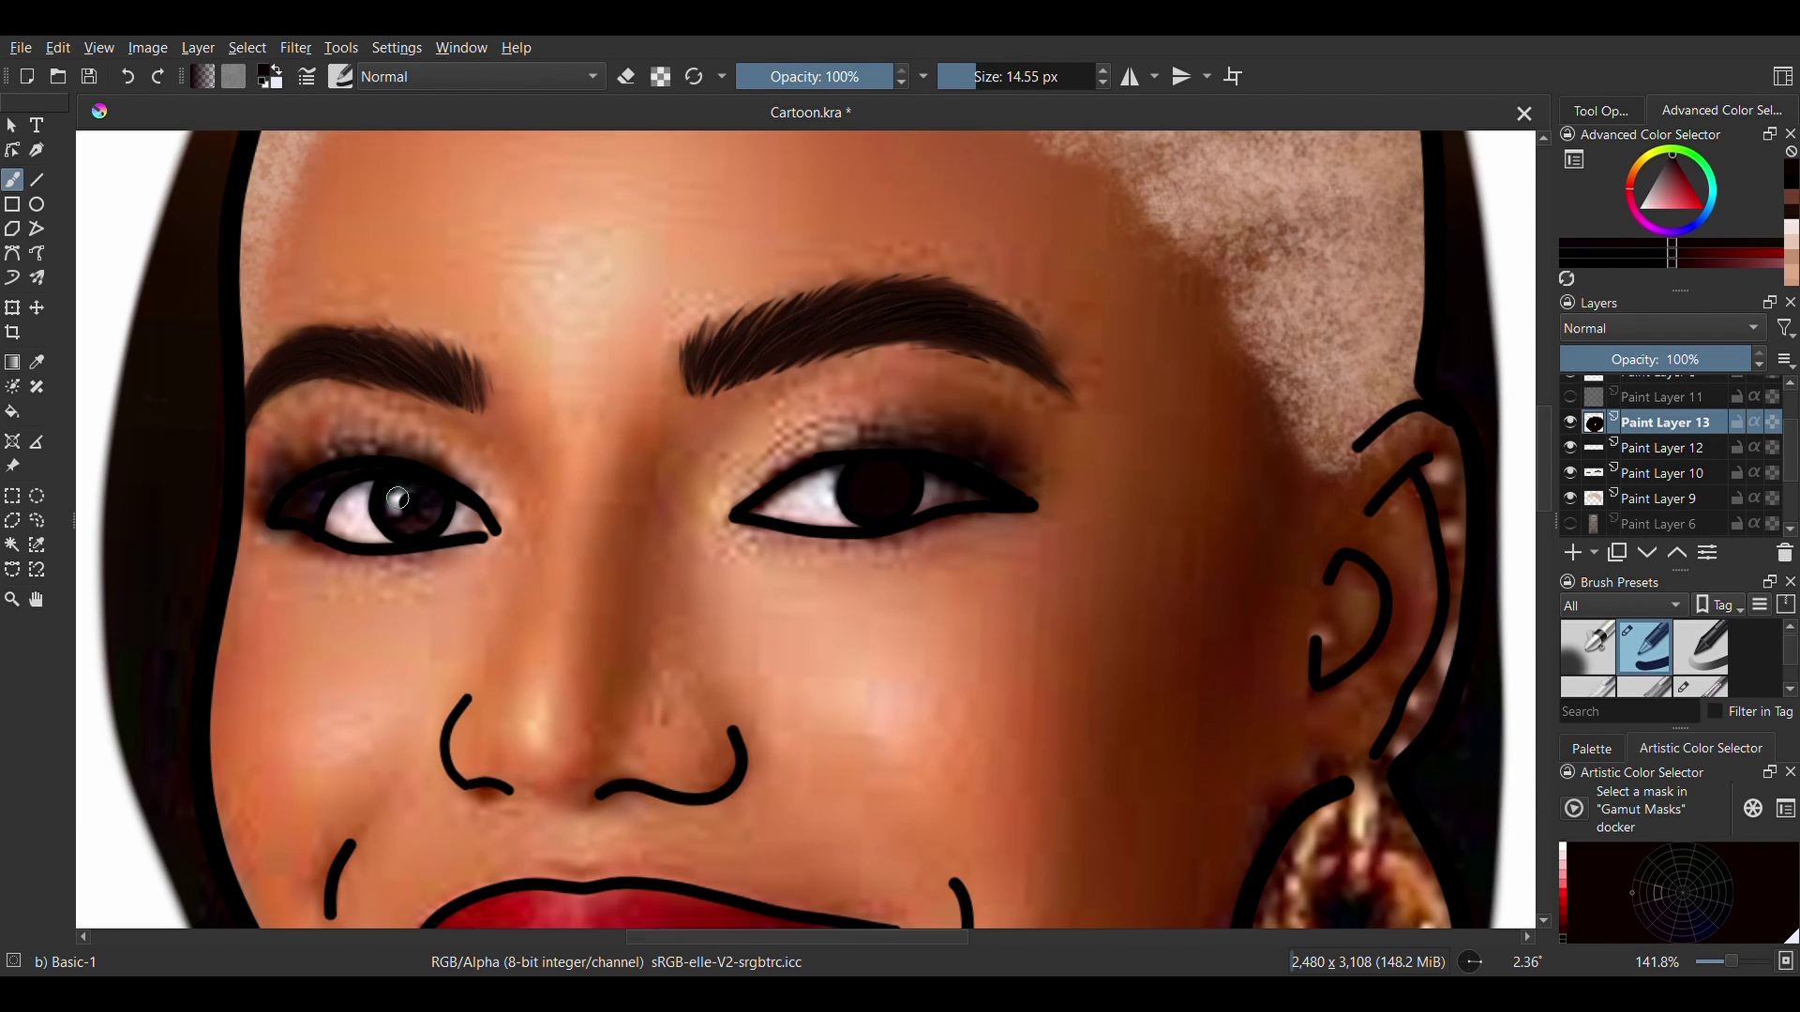
{"action": "mouse_move", "coordinate": [400, 497]}
{"action": "left_mouse_down"}
{"action": "mouse_move", "coordinate": [425, 526]}
{"action": "mouse_move", "coordinate": [409, 493]}
{"action": "left_mouse_up"}
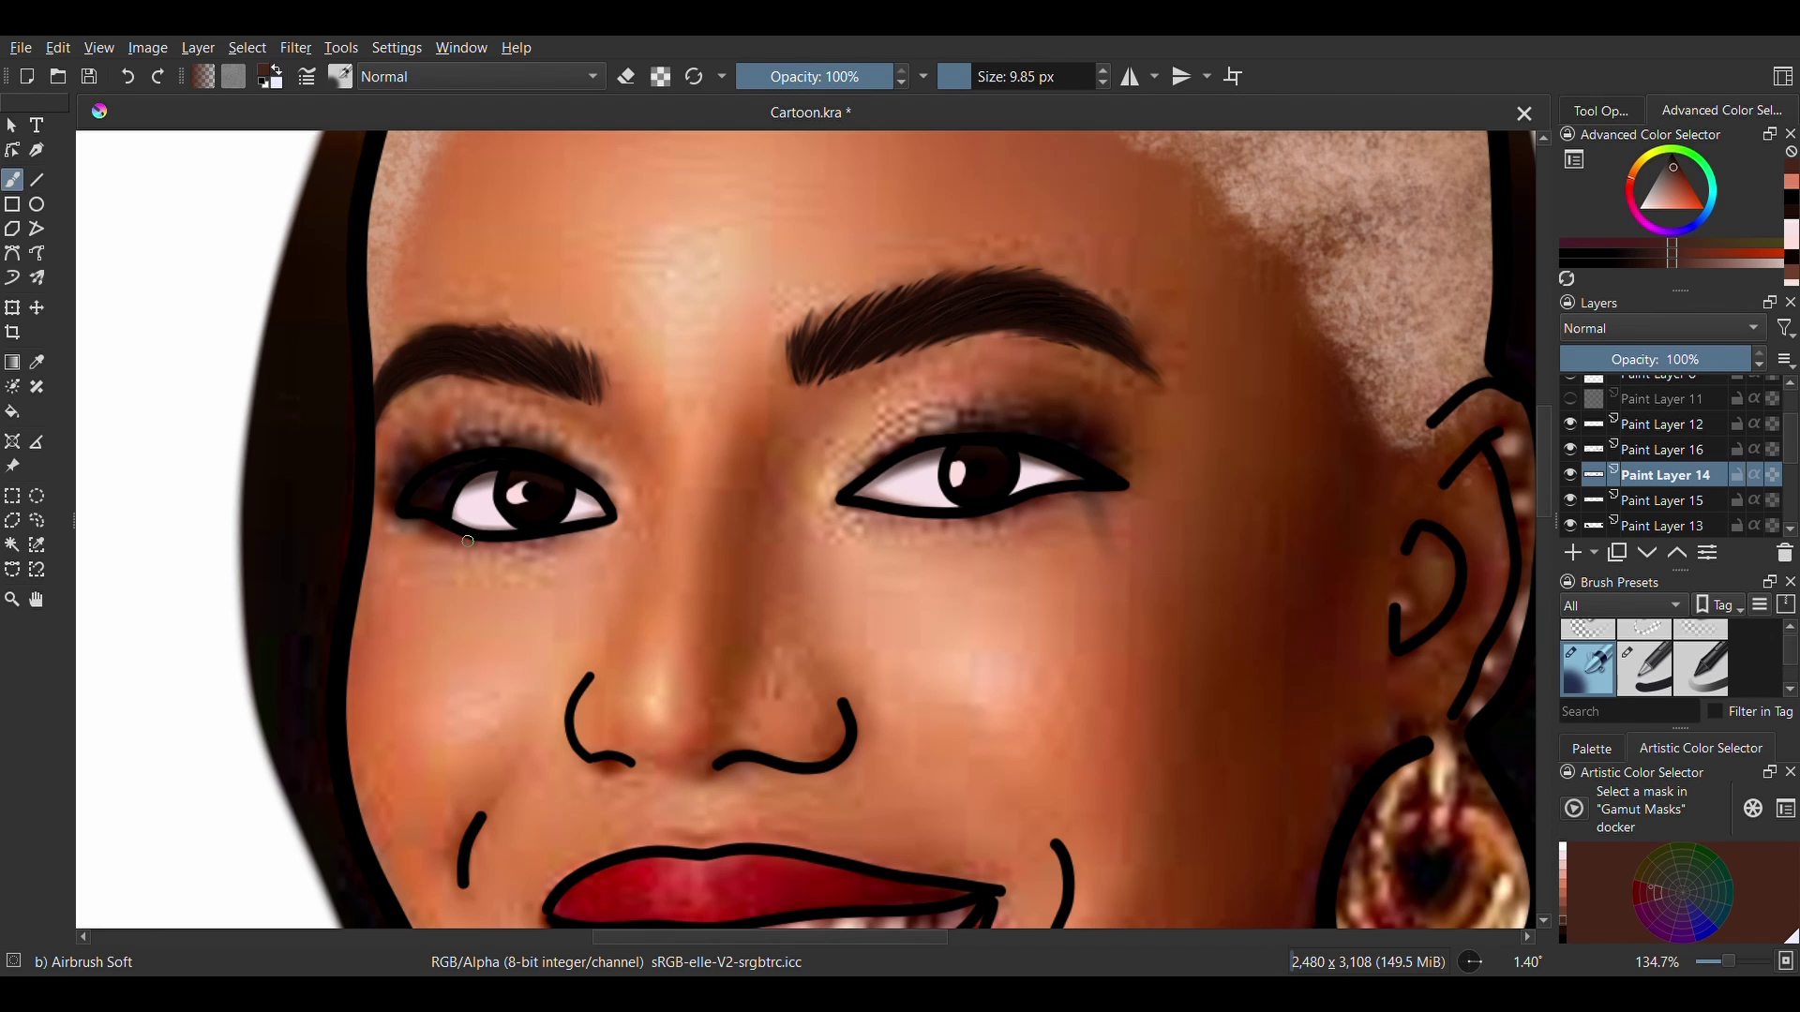
{"action": "left_click", "coordinate": [982, 77]}
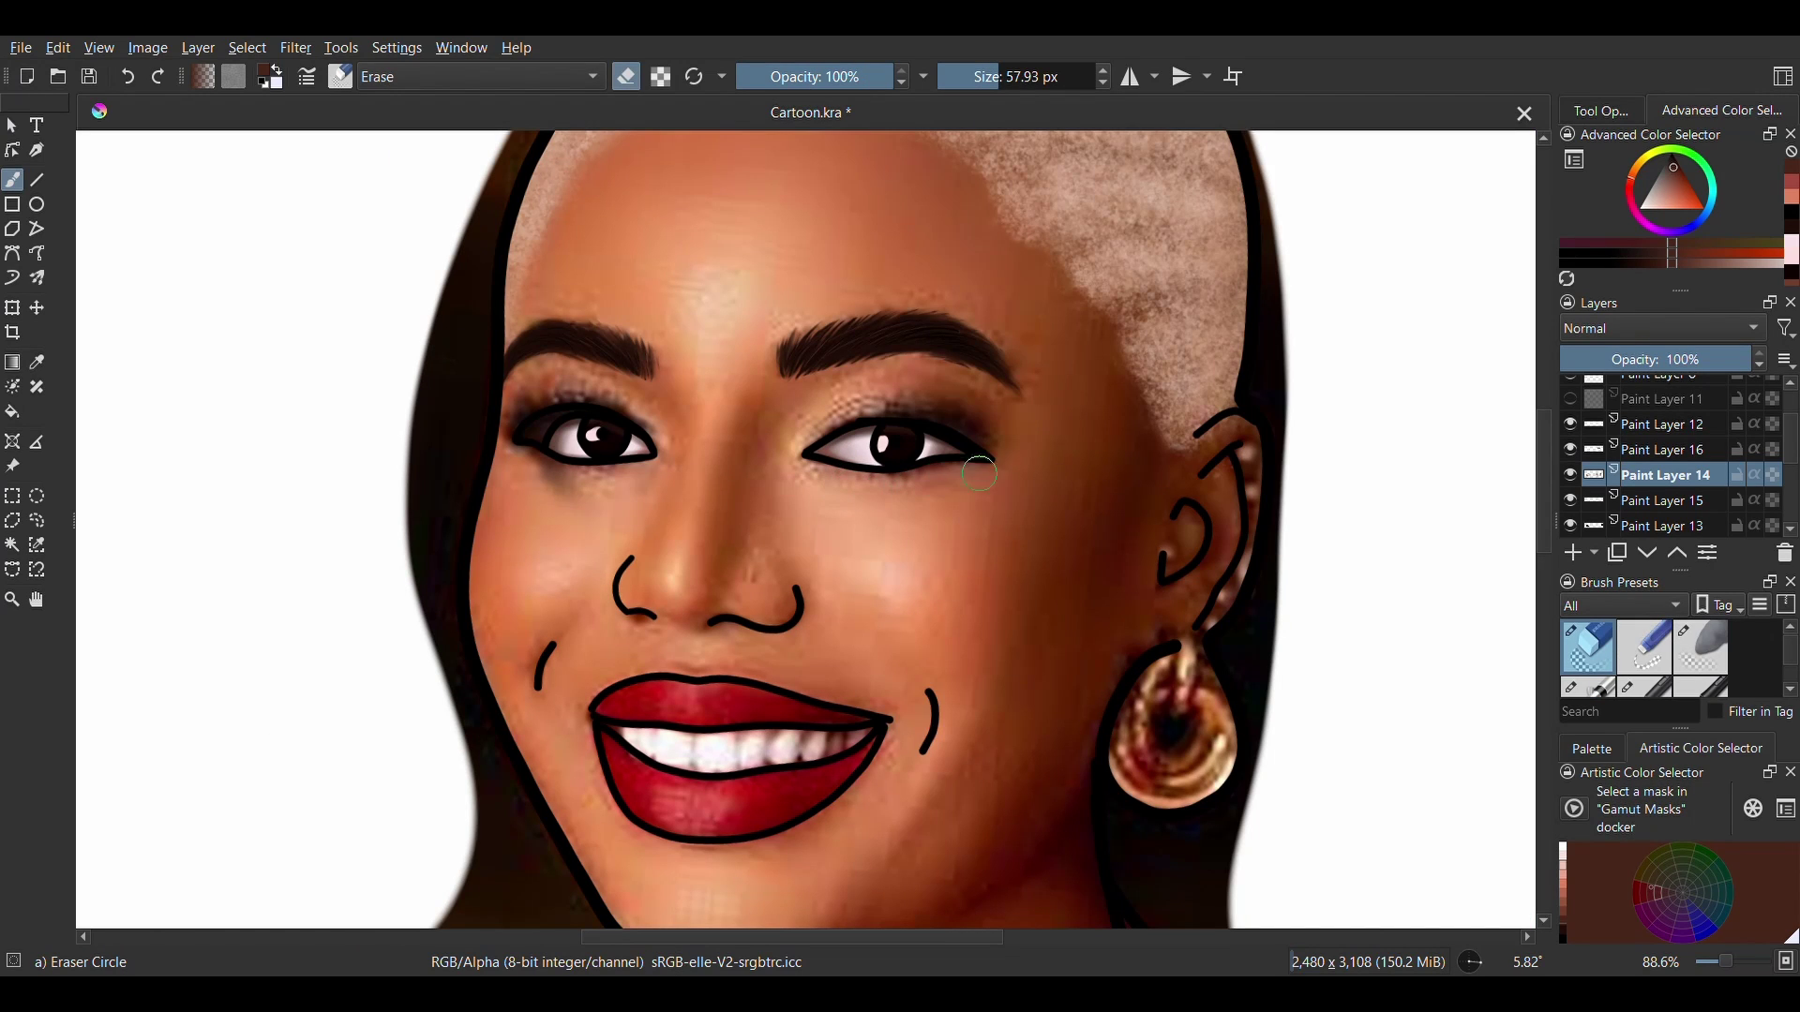
{"action": "mouse_move", "coordinate": [583, 489]}
{"action": "left_mouse_down"}
{"action": "mouse_move", "coordinate": [483, 480]}
{"action": "mouse_move", "coordinate": [540, 468]}
{"action": "left_mouse_up"}
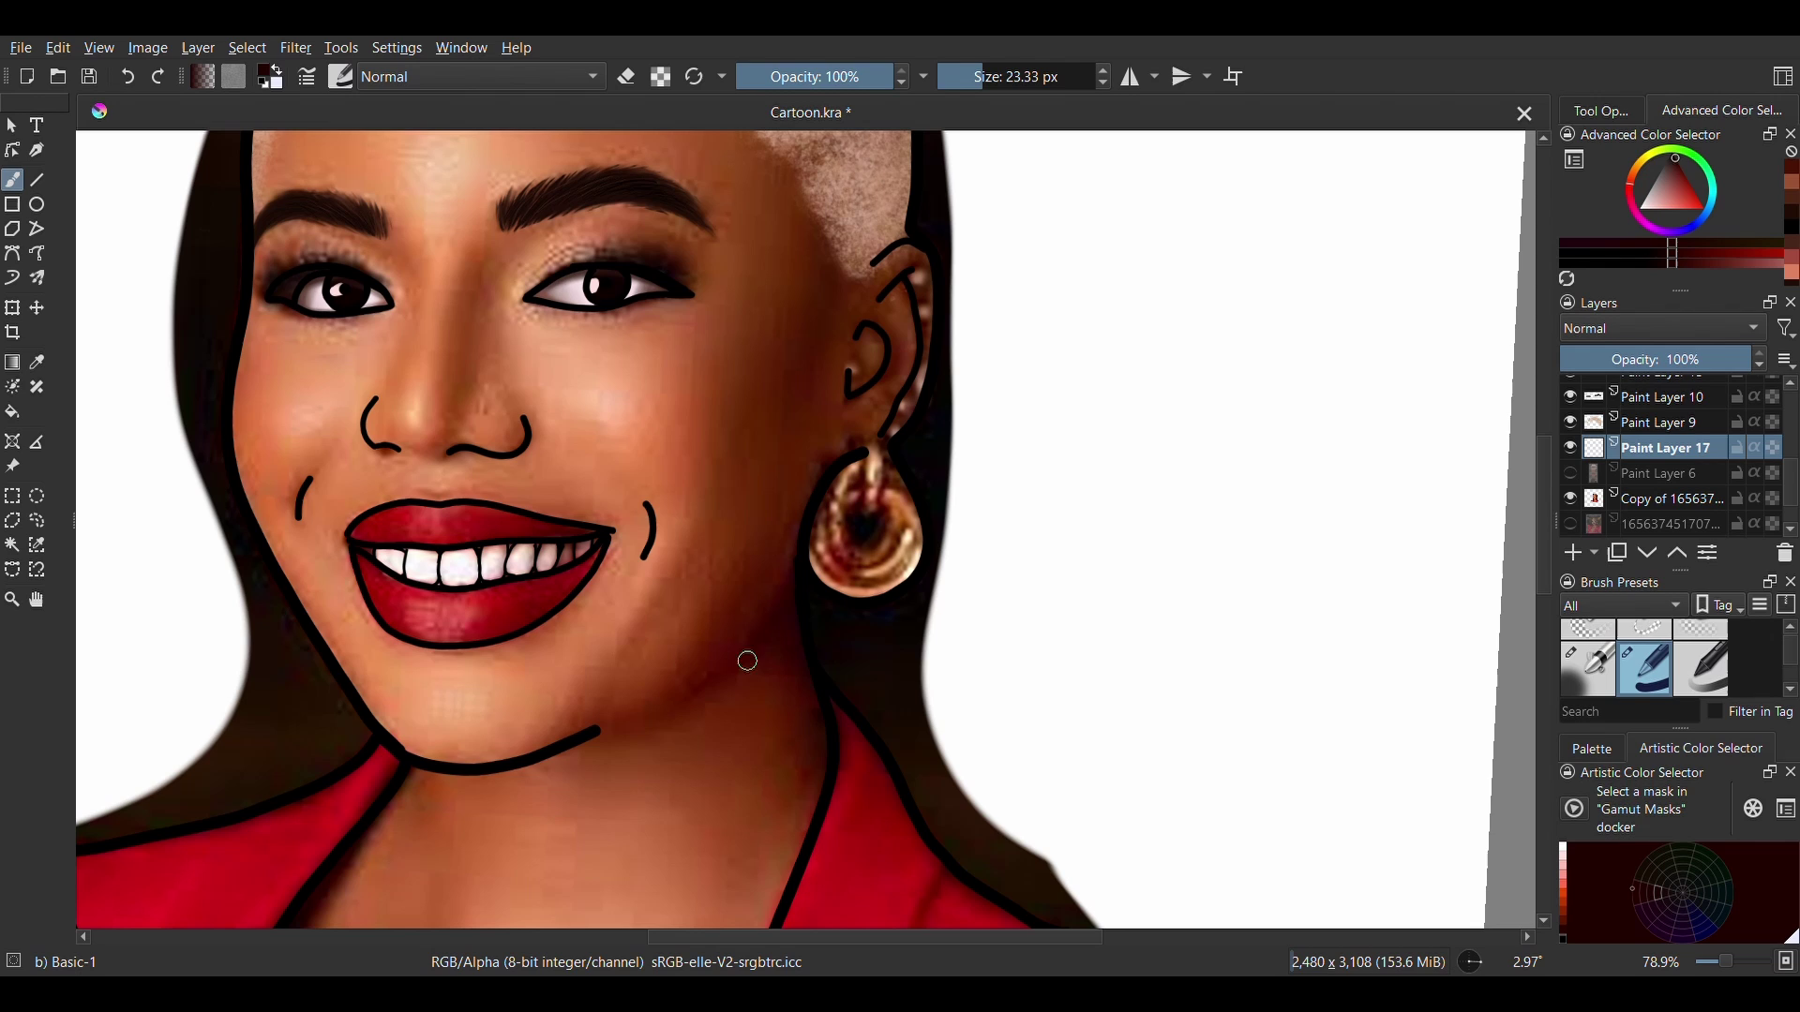
Paint the darkest brown shadow along the inner collar edges and across the chest on Paint Layer 17 with a 23.33 px Basic-1 brush.
{"action": "mouse_move", "coordinate": [748, 661]}
{"action": "left_mouse_down"}
{"action": "mouse_move", "coordinate": [794, 594]}
{"action": "mouse_move", "coordinate": [783, 664]}
{"action": "mouse_move", "coordinate": [817, 783]}
{"action": "mouse_move", "coordinate": [759, 643]}
{"action": "mouse_move", "coordinate": [803, 551]}
{"action": "mouse_move", "coordinate": [756, 656]}
{"action": "mouse_move", "coordinate": [803, 678]}
{"action": "mouse_move", "coordinate": [821, 770]}
{"action": "mouse_move", "coordinate": [801, 575]}
{"action": "mouse_move", "coordinate": [755, 658]}
{"action": "left_mouse_up"}
{"action": "key", "text": "ctrl+z"}
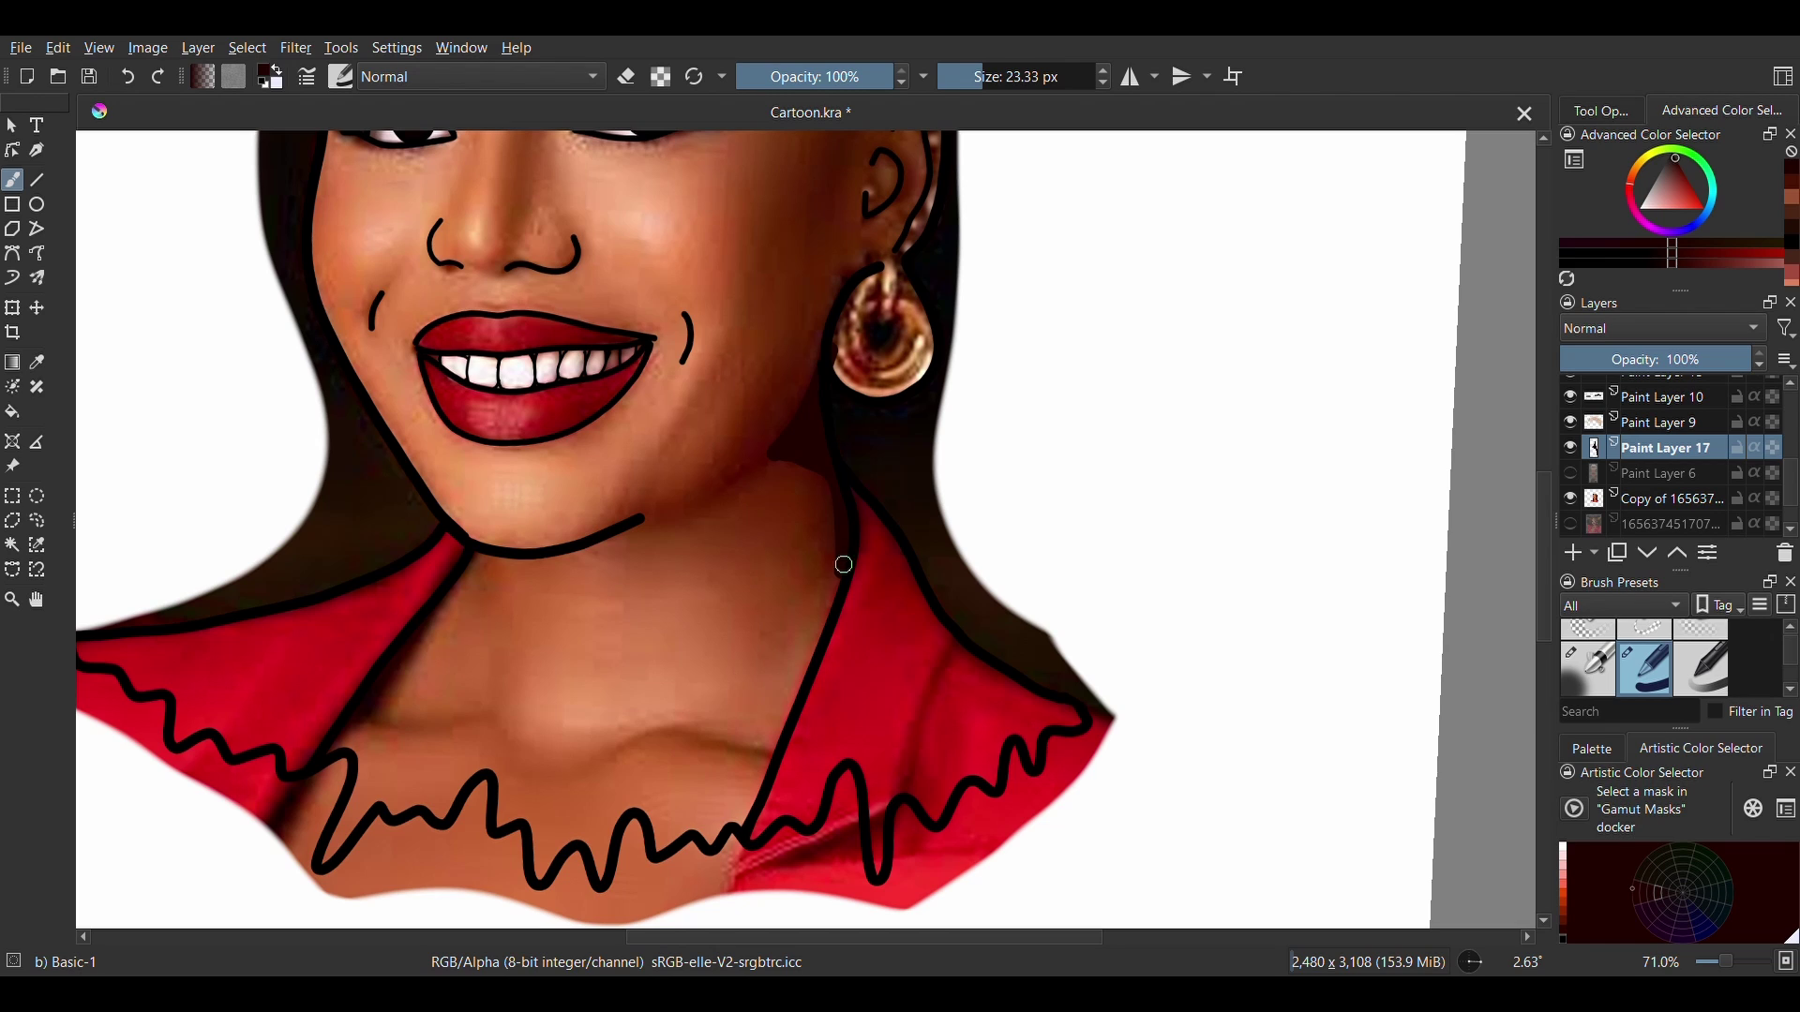
{"action": "left_click_drag", "start_coordinate": [844, 564], "coordinate": [808, 668]}
{"action": "key", "text": "ctrl+z"}
{"action": "mouse_move", "coordinate": [844, 544]}
{"action": "left_mouse_down"}
{"action": "mouse_move", "coordinate": [770, 753]}
{"action": "mouse_move", "coordinate": [710, 738]}
{"action": "mouse_move", "coordinate": [526, 764]}
{"action": "mouse_move", "coordinate": [467, 723]}
{"action": "mouse_move", "coordinate": [358, 712]}
{"action": "mouse_move", "coordinate": [474, 553]}
{"action": "left_mouse_up"}
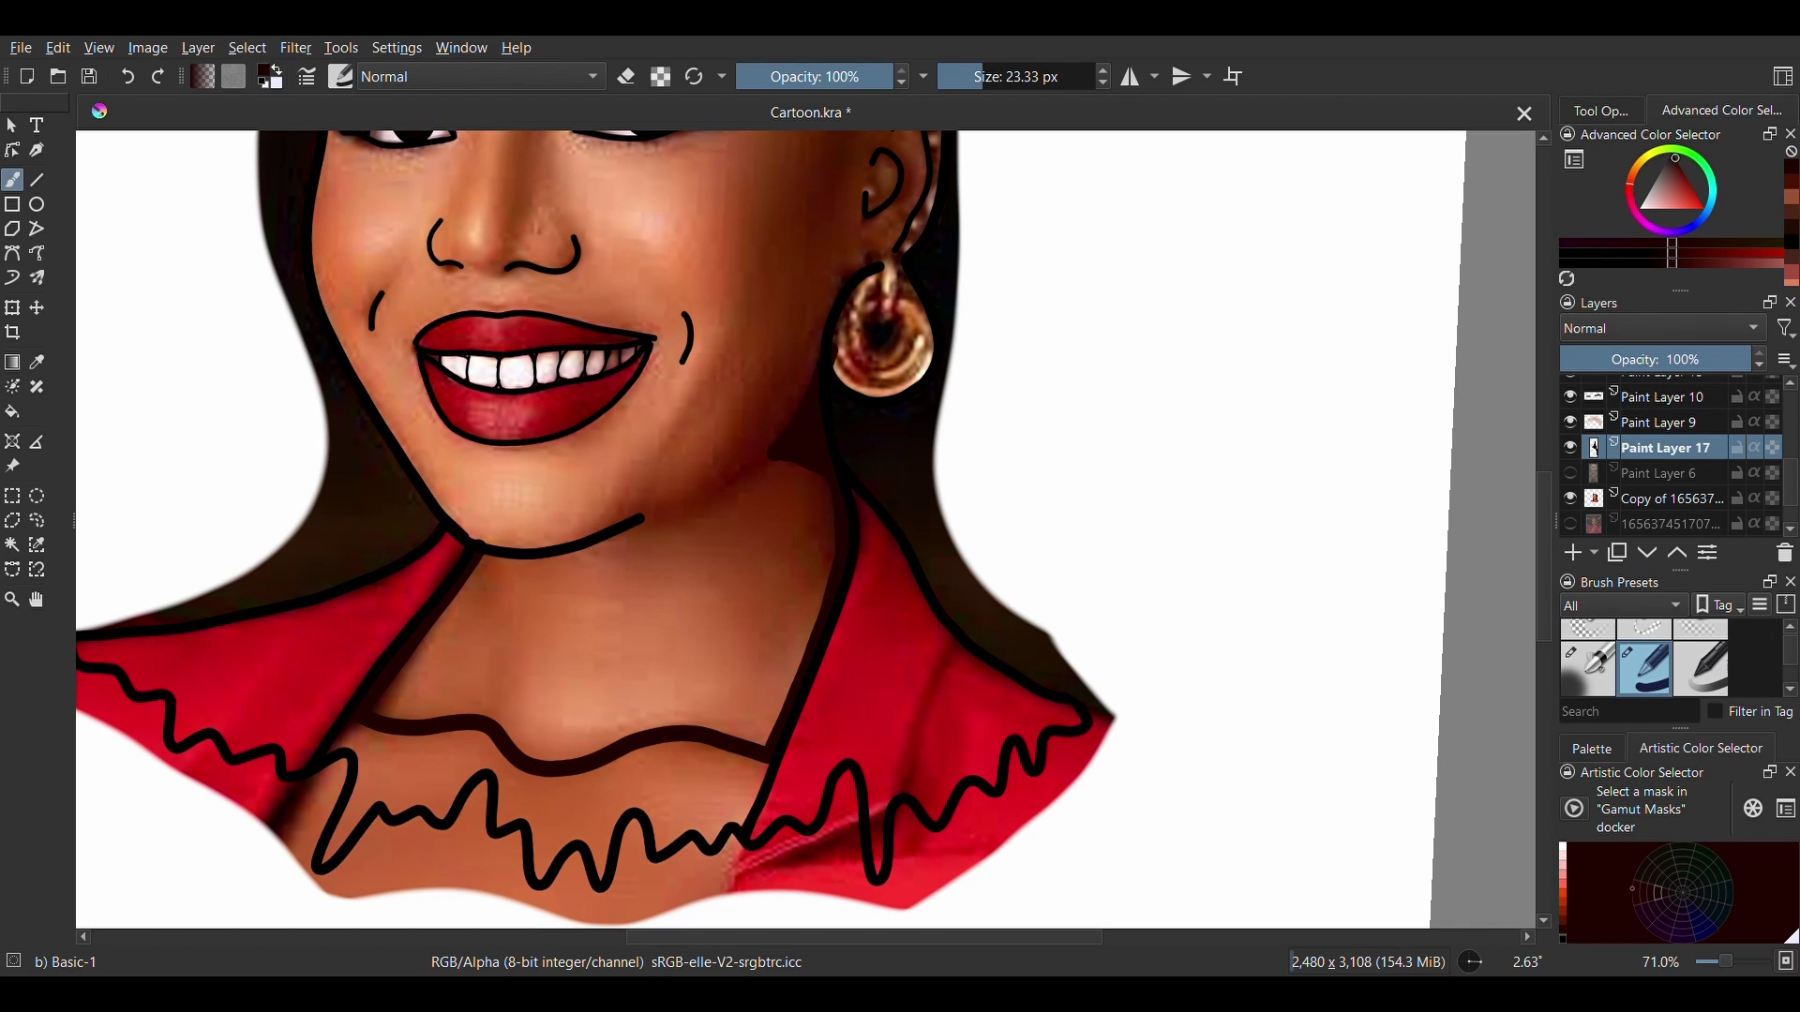
{"action": "left_click_drag", "start_coordinate": [424, 632], "coordinate": [392, 699]}
Reduce the brush to 11.58 px and paint the darkest shadow beneath the jaw where it meets the neck.
{"action": "left_click", "coordinate": [973, 79]}
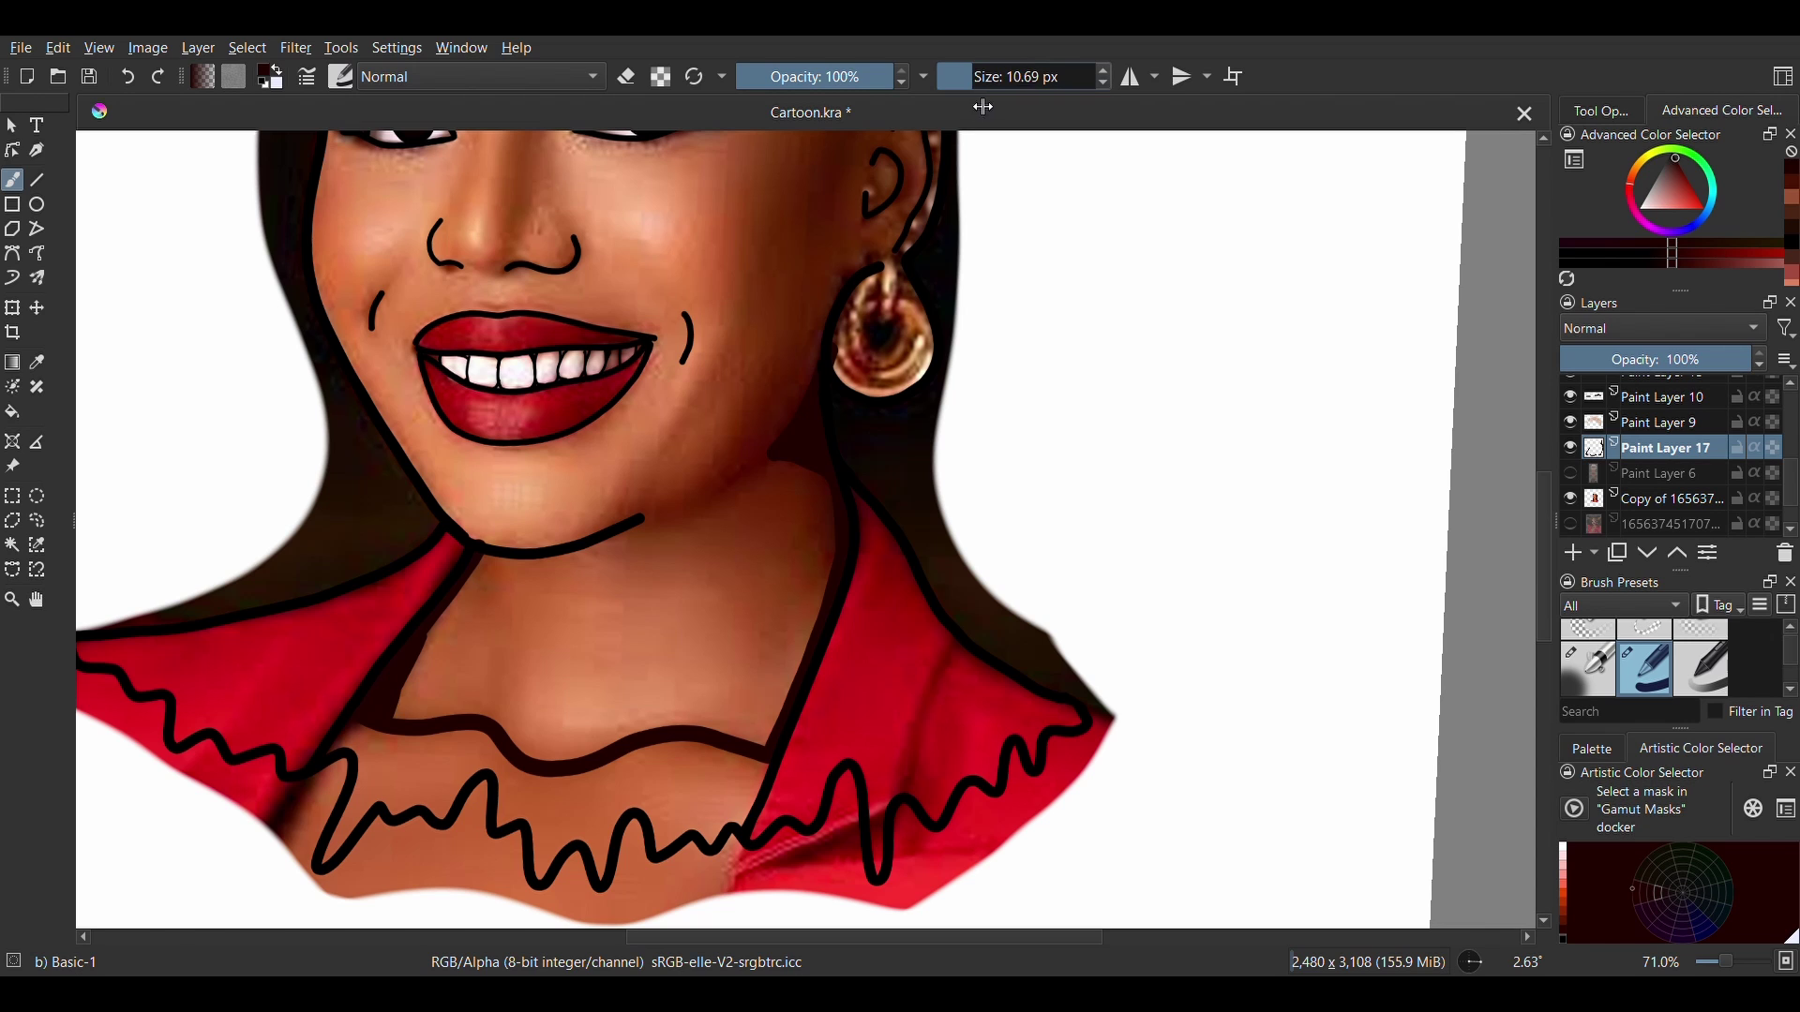
{"action": "left_click_drag", "start_coordinate": [983, 107], "coordinate": [990, 107]}
{"action": "scroll", "coordinate": [647, 609], "scroll_direction": "down", "scroll_amount": 2}
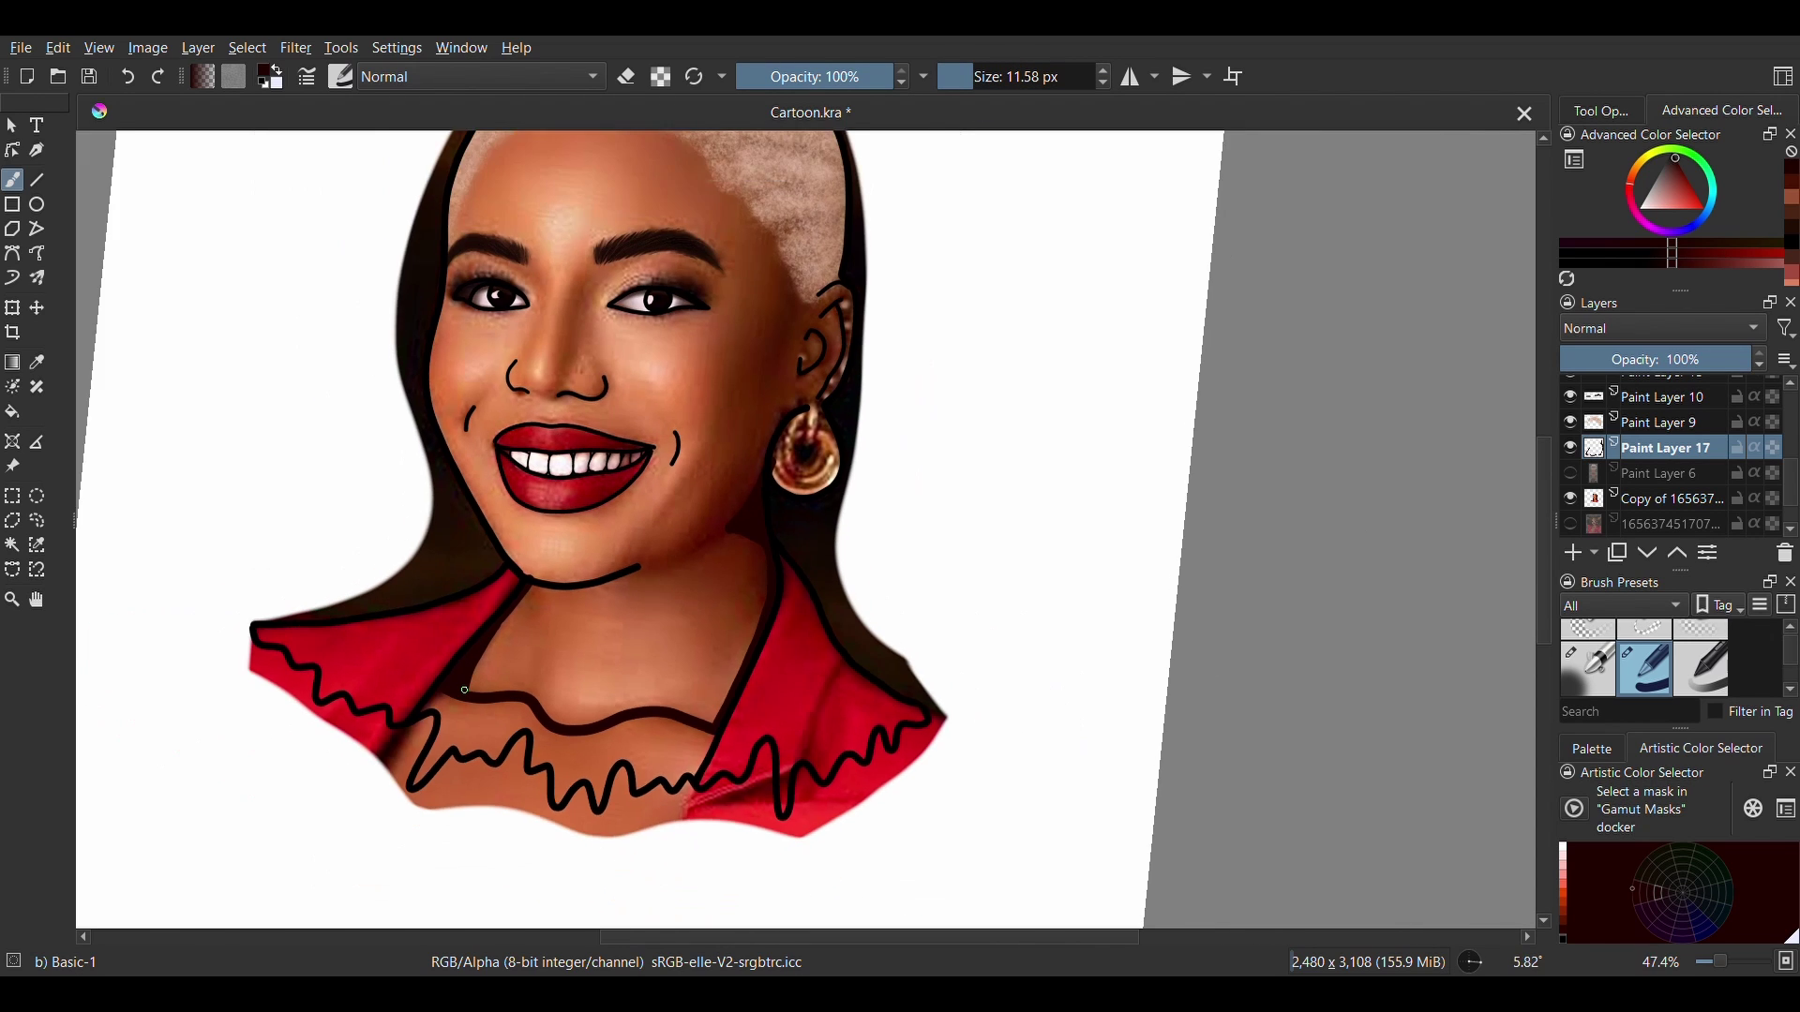
{"action": "scroll", "coordinate": [395, 572], "scroll_direction": "up", "scroll_amount": 2}
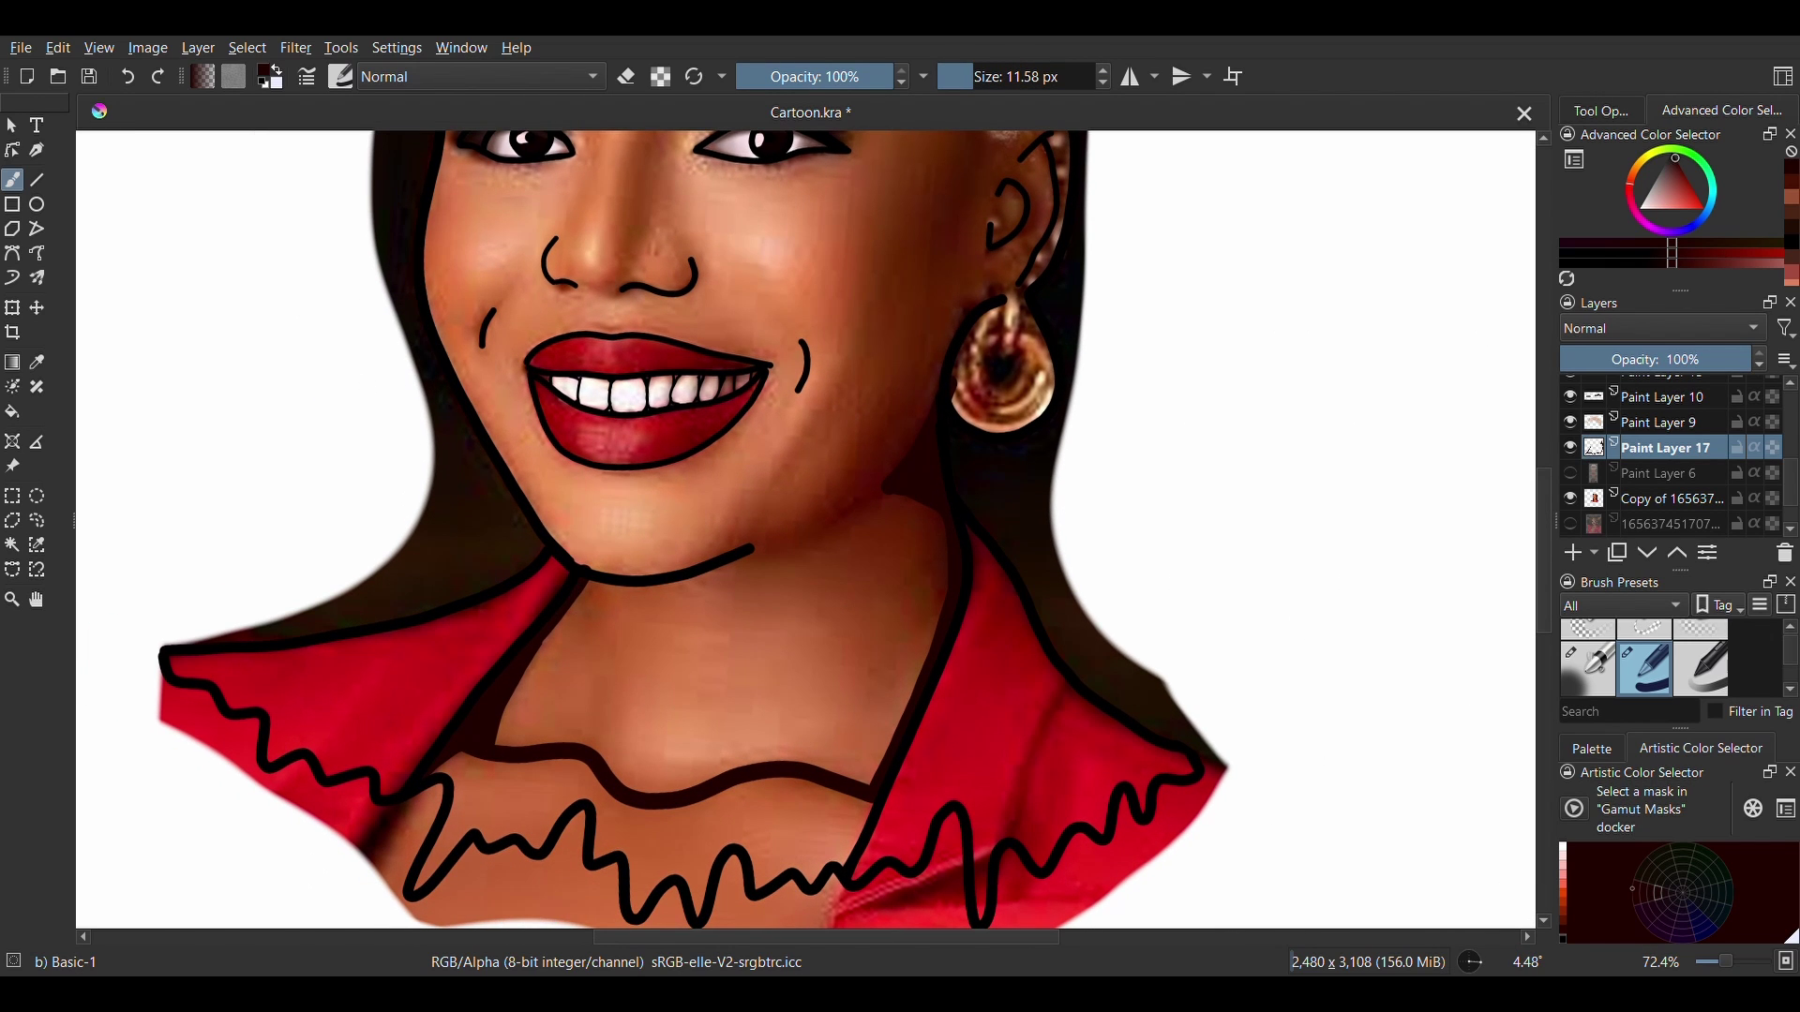
{"action": "left_click_drag", "start_coordinate": [816, 531], "coordinate": [883, 488]}
{"action": "scroll", "coordinate": [806, 530], "scroll_direction": "down", "scroll_amount": 2}
Adjust the brush size and paint the darkest brown shadow in front of the ear and down the side of the neck.
{"action": "left_click", "coordinate": [988, 87]}
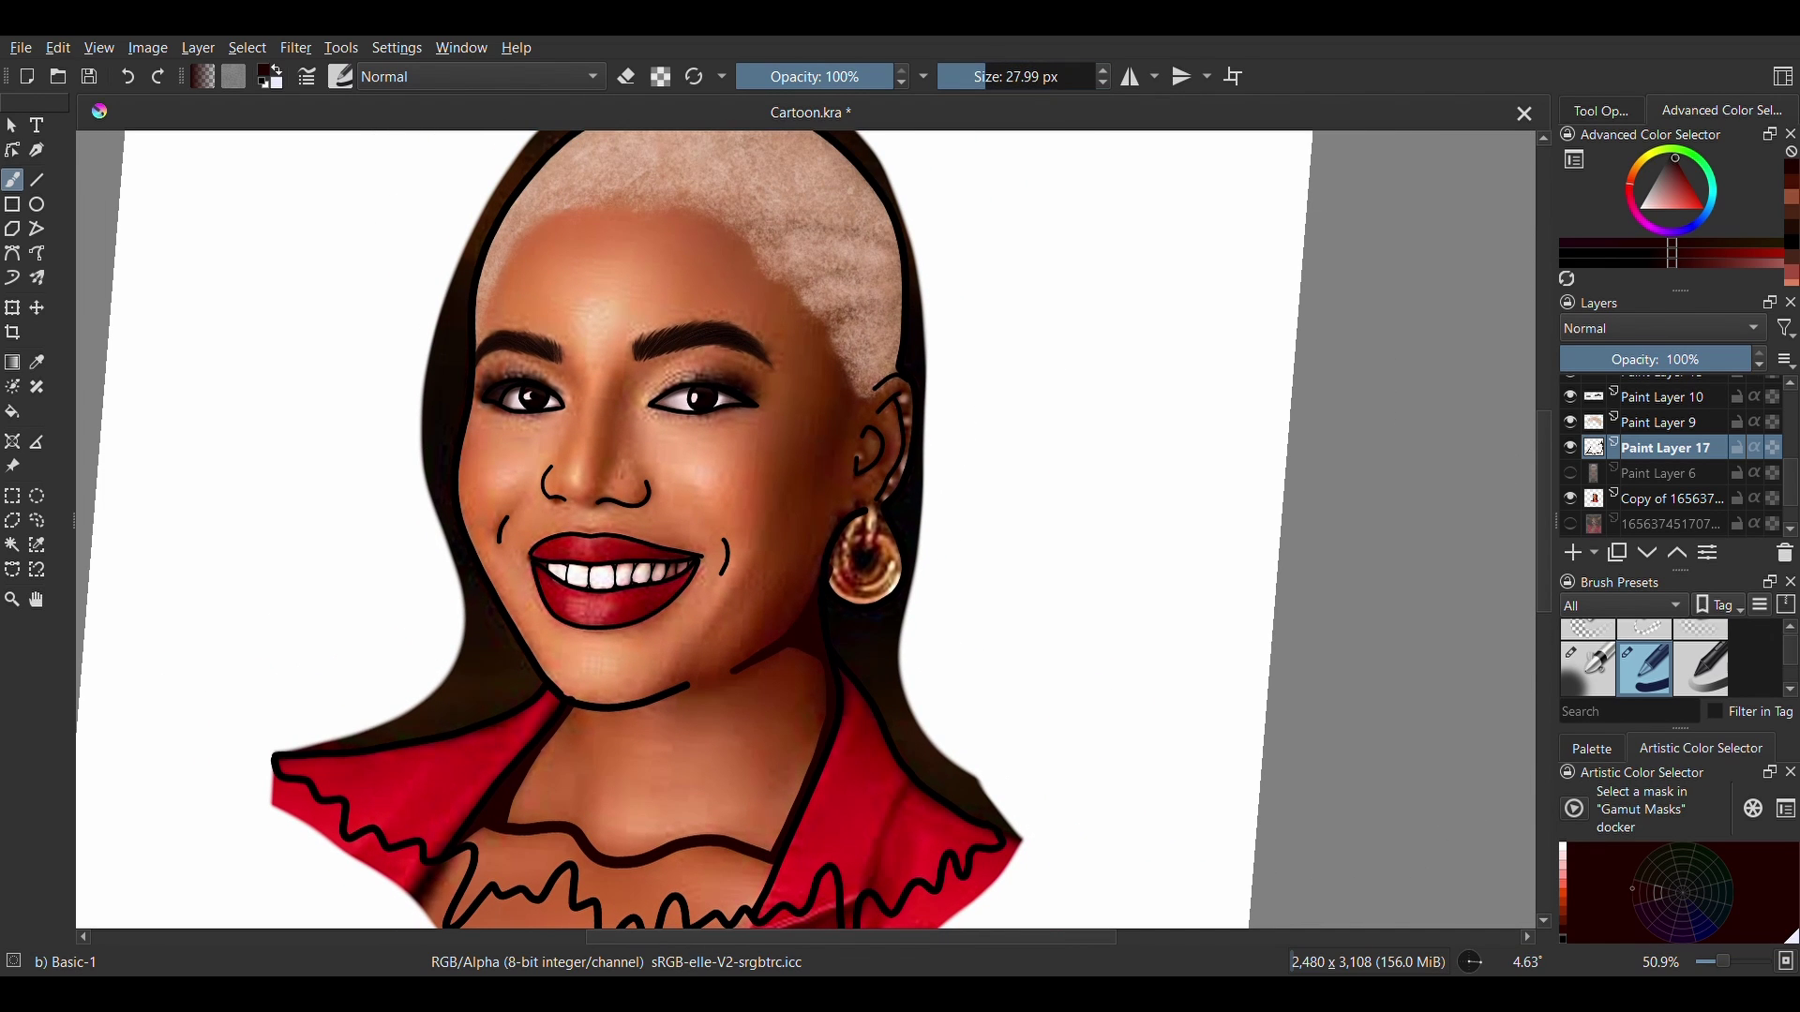
{"action": "left_click", "coordinate": [990, 86]}
{"action": "left_click_drag", "start_coordinate": [851, 399], "coordinate": [817, 476]}
{"action": "scroll", "coordinate": [310, 446], "scroll_direction": "down", "scroll_amount": 2}
{"action": "scroll", "coordinate": [600, 525], "scroll_direction": "up", "scroll_amount": 3}
{"action": "left_click_drag", "start_coordinate": [988, 86], "coordinate": [974, 92]}
{"action": "left_click_drag", "start_coordinate": [917, 558], "coordinate": [872, 685]}
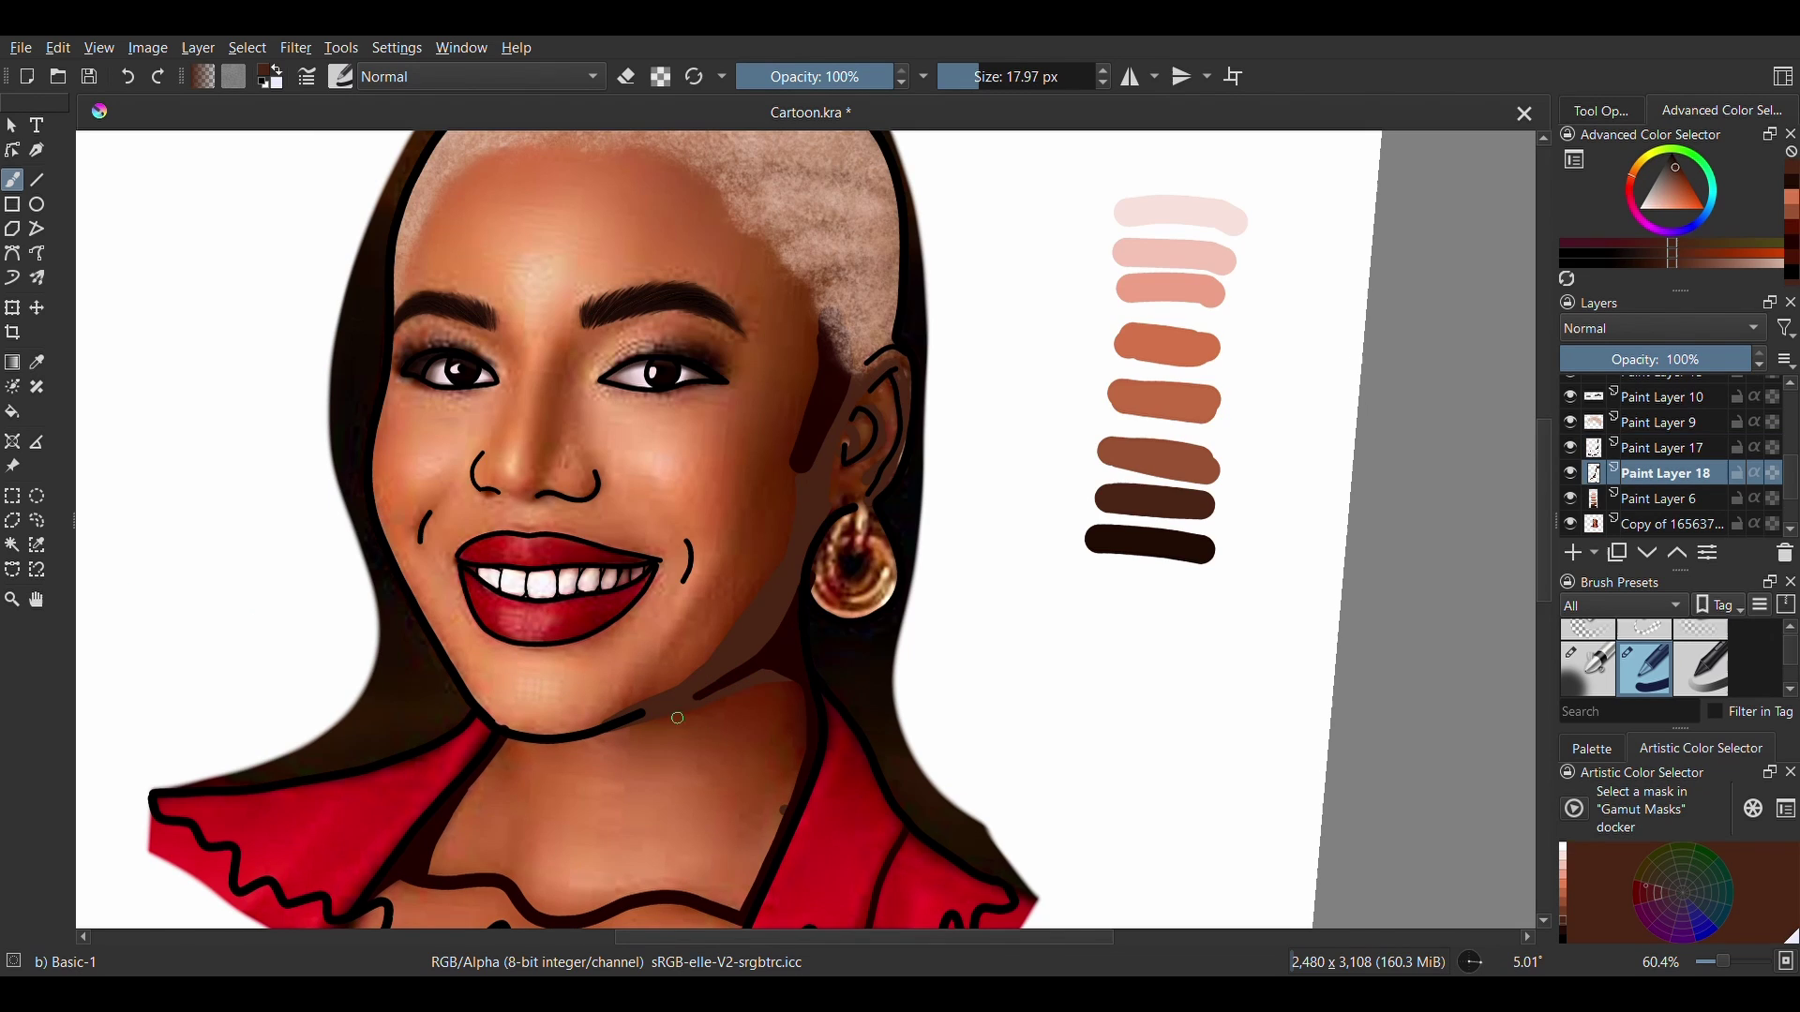
Outline and fill the dark brown shadow on the neck under the jaw on Paint Layer 18.
{"action": "mouse_move", "coordinate": [672, 717]}
{"action": "left_mouse_down"}
{"action": "mouse_move", "coordinate": [731, 771]}
{"action": "mouse_move", "coordinate": [767, 848]}
{"action": "left_mouse_up"}
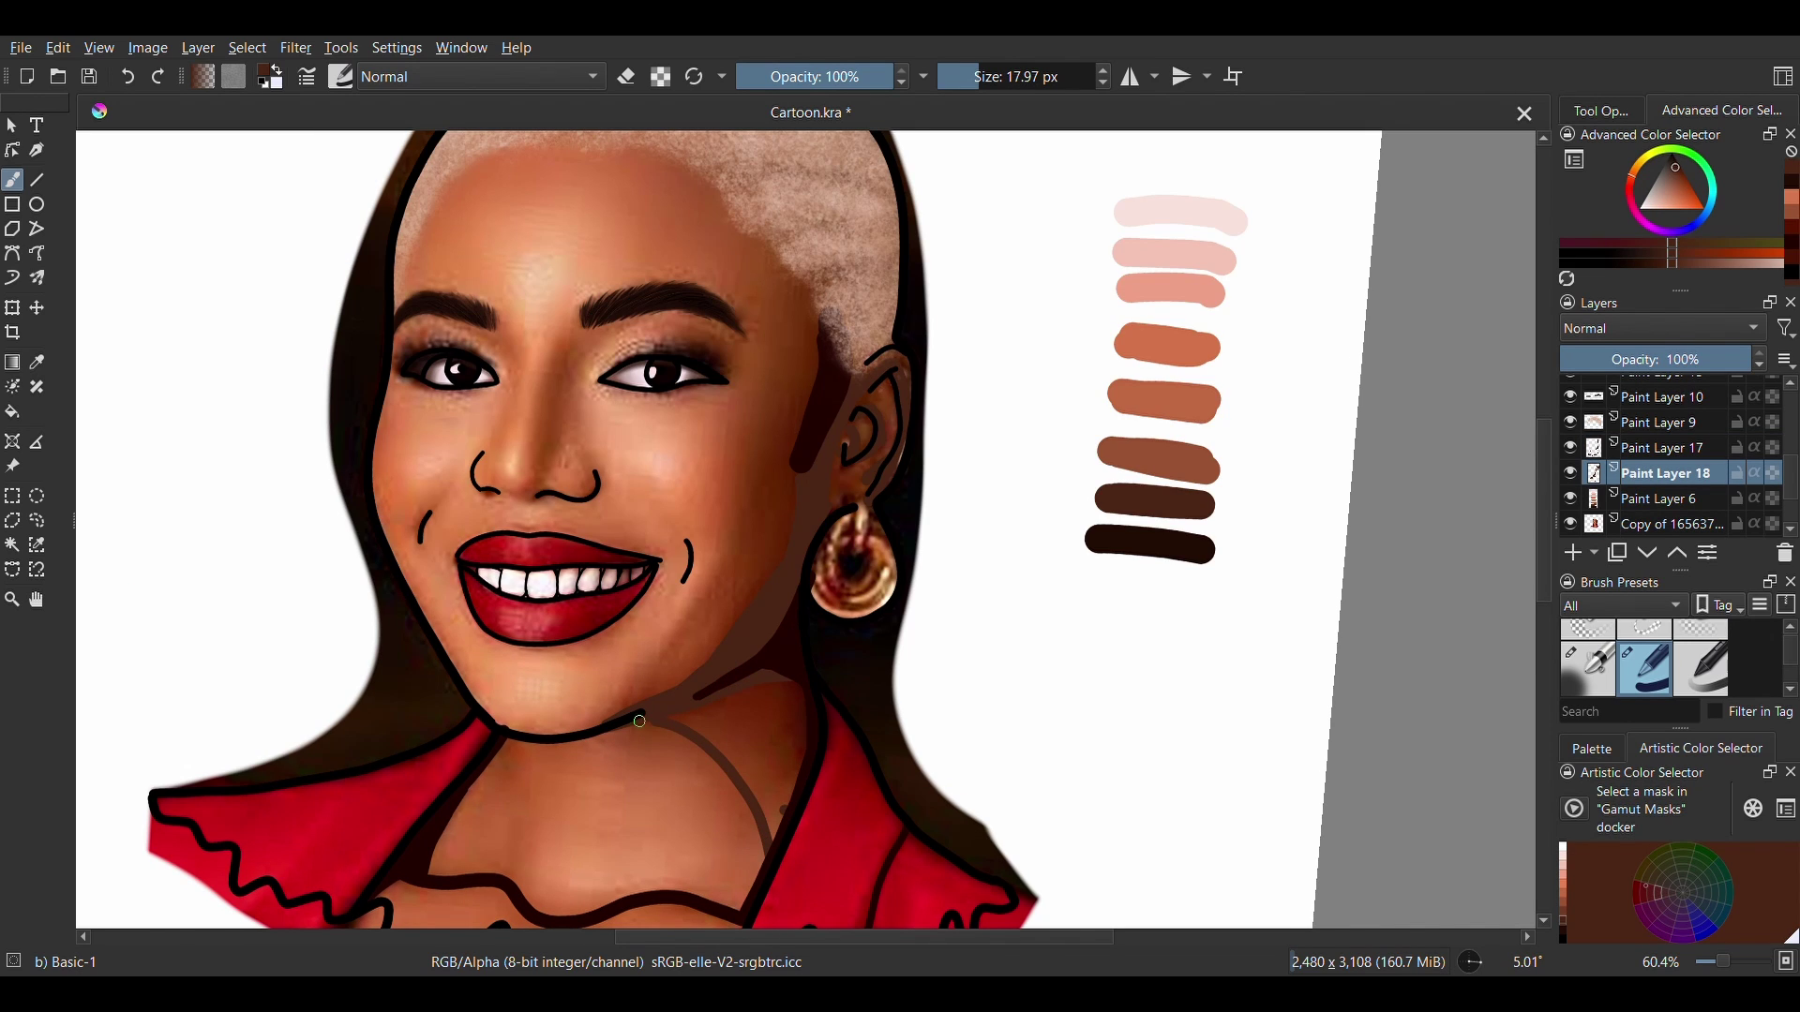
{"action": "left_click_drag", "start_coordinate": [634, 720], "coordinate": [612, 724]}
{"action": "left_click_drag", "start_coordinate": [990, 87], "coordinate": [1005, 100]}
{"action": "mouse_move", "coordinate": [773, 748]}
{"action": "left_mouse_down"}
{"action": "mouse_move", "coordinate": [791, 686]}
{"action": "mouse_move", "coordinate": [757, 684]}
{"action": "mouse_move", "coordinate": [739, 715]}
{"action": "mouse_move", "coordinate": [689, 712]}
{"action": "mouse_move", "coordinate": [775, 815]}
{"action": "left_mouse_up"}
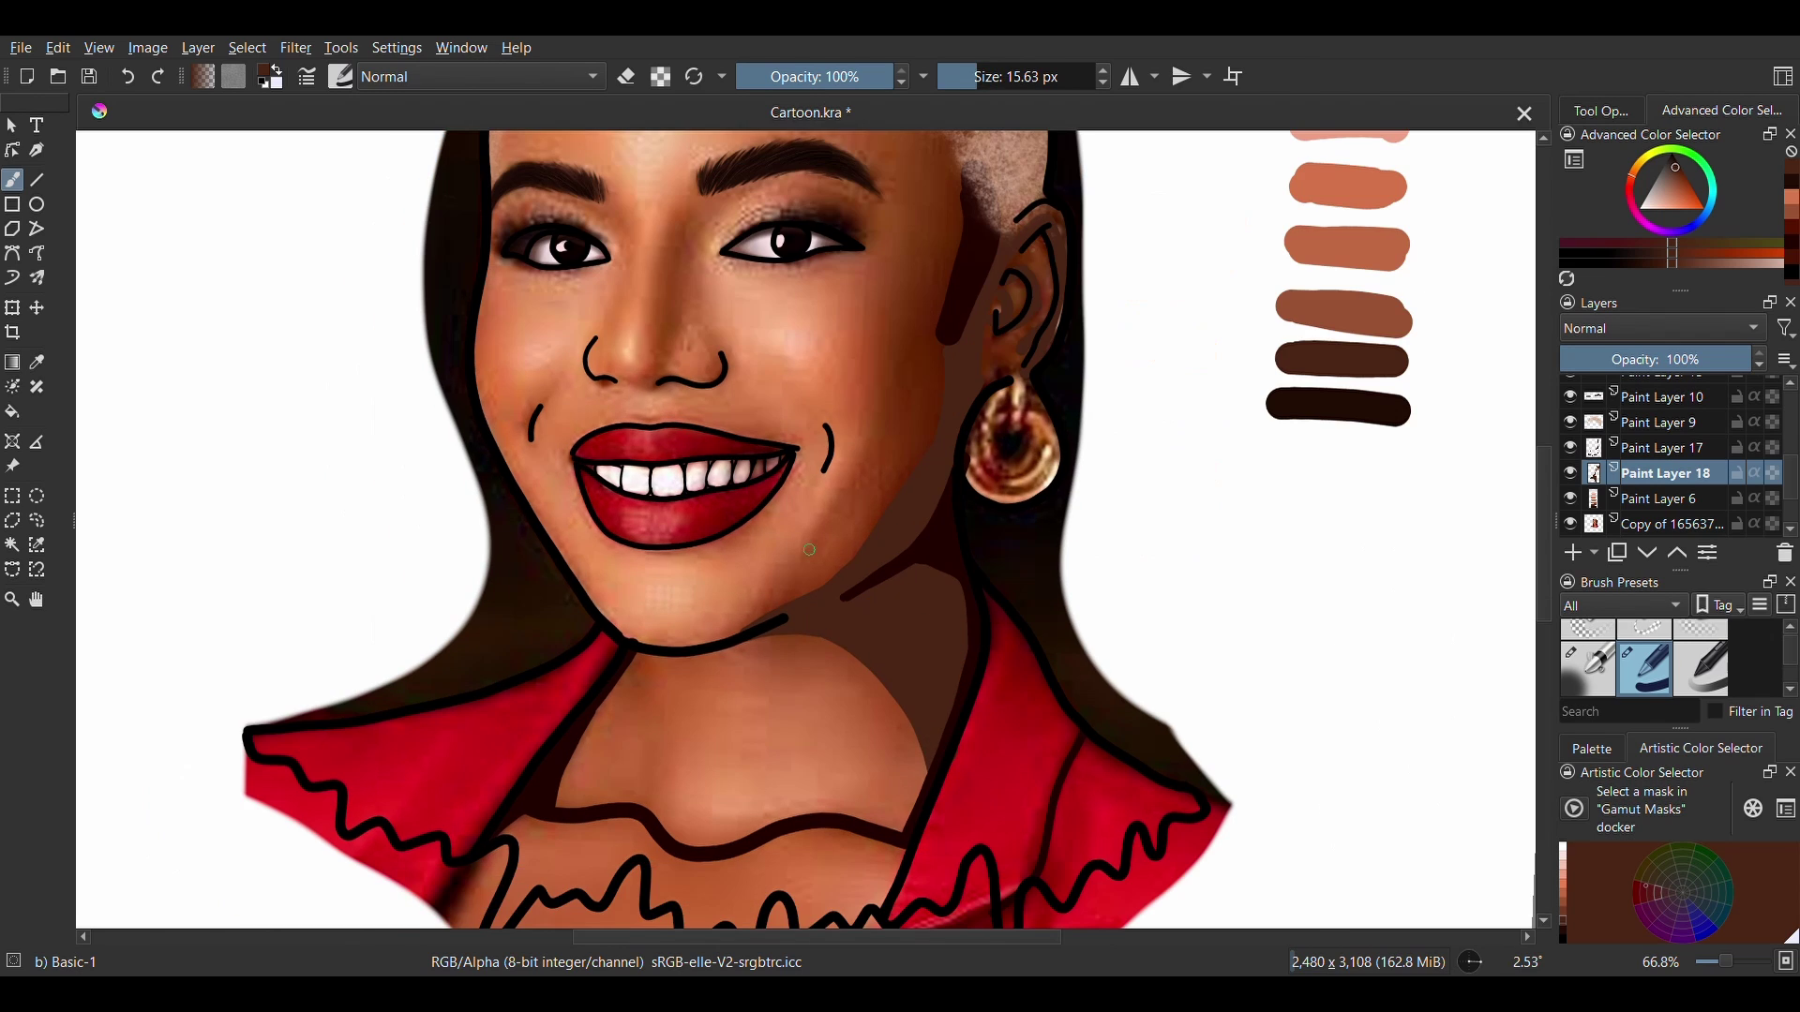
Add dark brown strokes diagonally across the lower cheek and along the opposite smile crease with a 15.63 px brush.
{"action": "left_click_drag", "start_coordinate": [803, 558], "coordinate": [877, 446]}
{"action": "mouse_move", "coordinate": [531, 434]}
{"action": "left_mouse_down"}
{"action": "mouse_move", "coordinate": [558, 385]}
{"action": "mouse_move", "coordinate": [529, 411]}
{"action": "left_mouse_up"}
{"action": "left_click", "coordinate": [128, 77]}
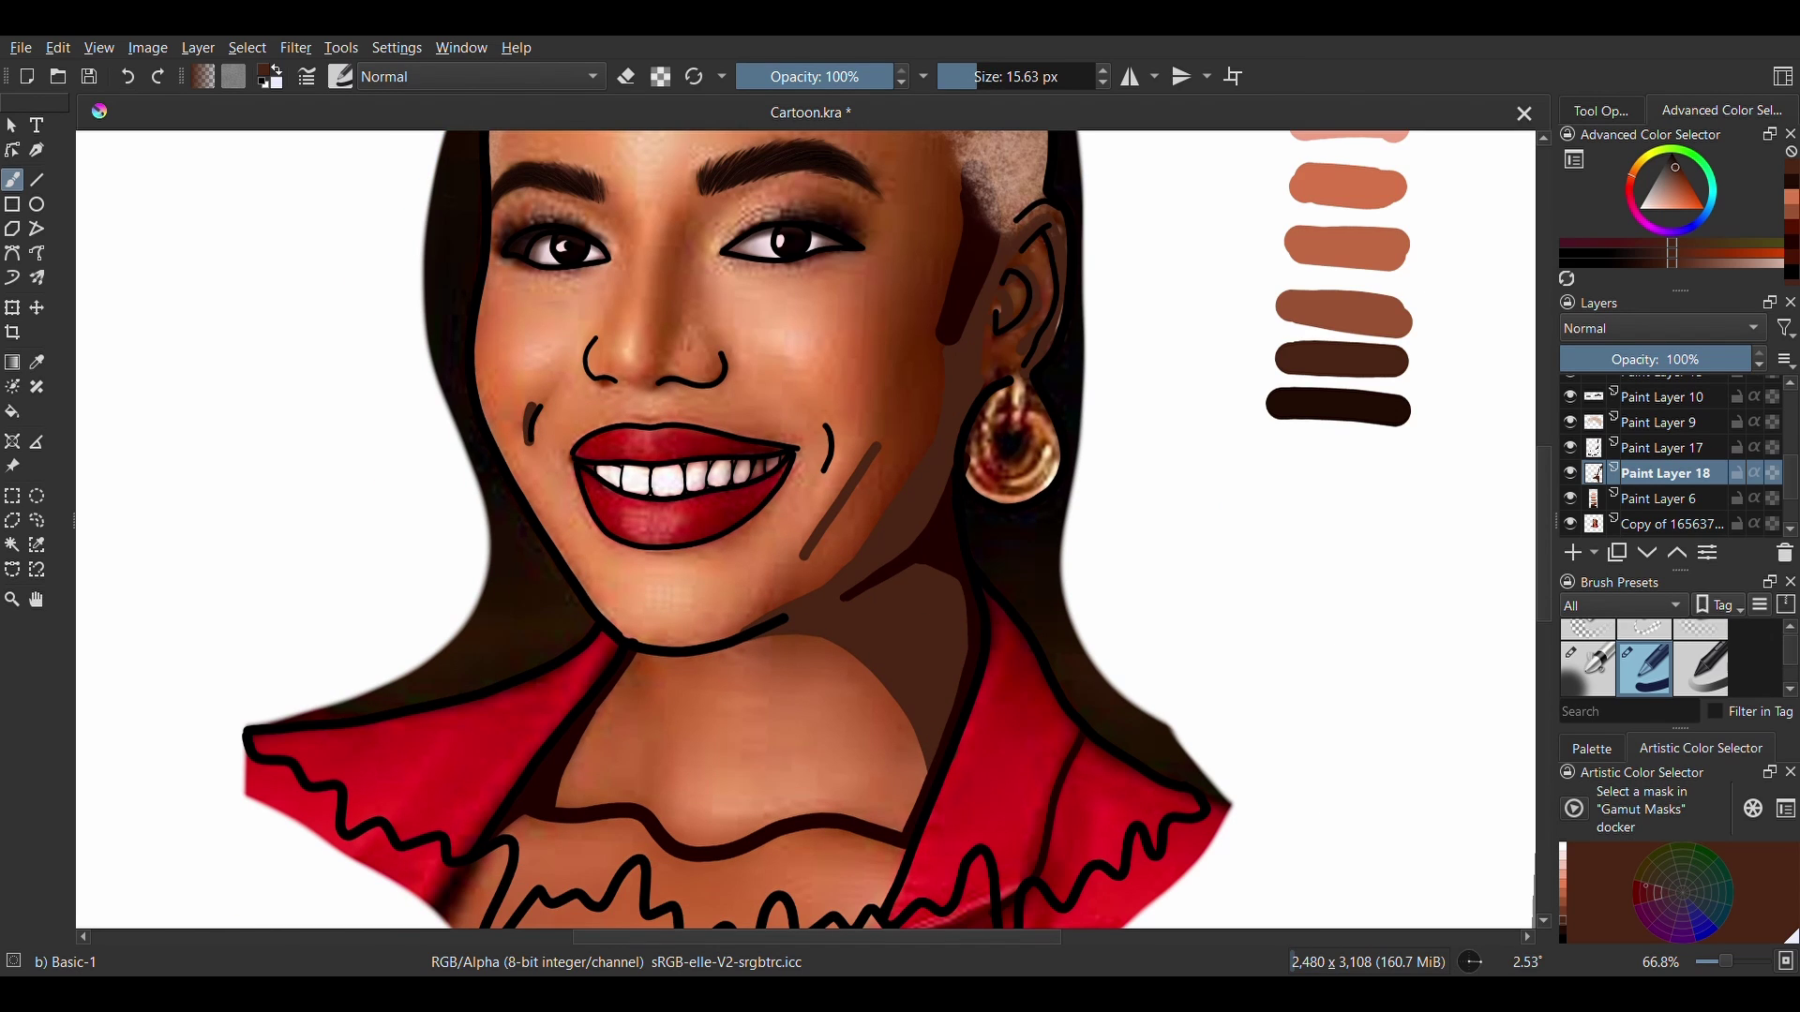
Paint reddish-brown shadows down the side of the face and jaw, beside the nose and along the hairline on Paint Layer 19.
{"action": "mouse_move", "coordinate": [723, 600]}
{"action": "left_mouse_down"}
{"action": "mouse_move", "coordinate": [695, 538]}
{"action": "mouse_move", "coordinate": [692, 420]}
{"action": "mouse_move", "coordinate": [720, 159]}
{"action": "left_mouse_up"}
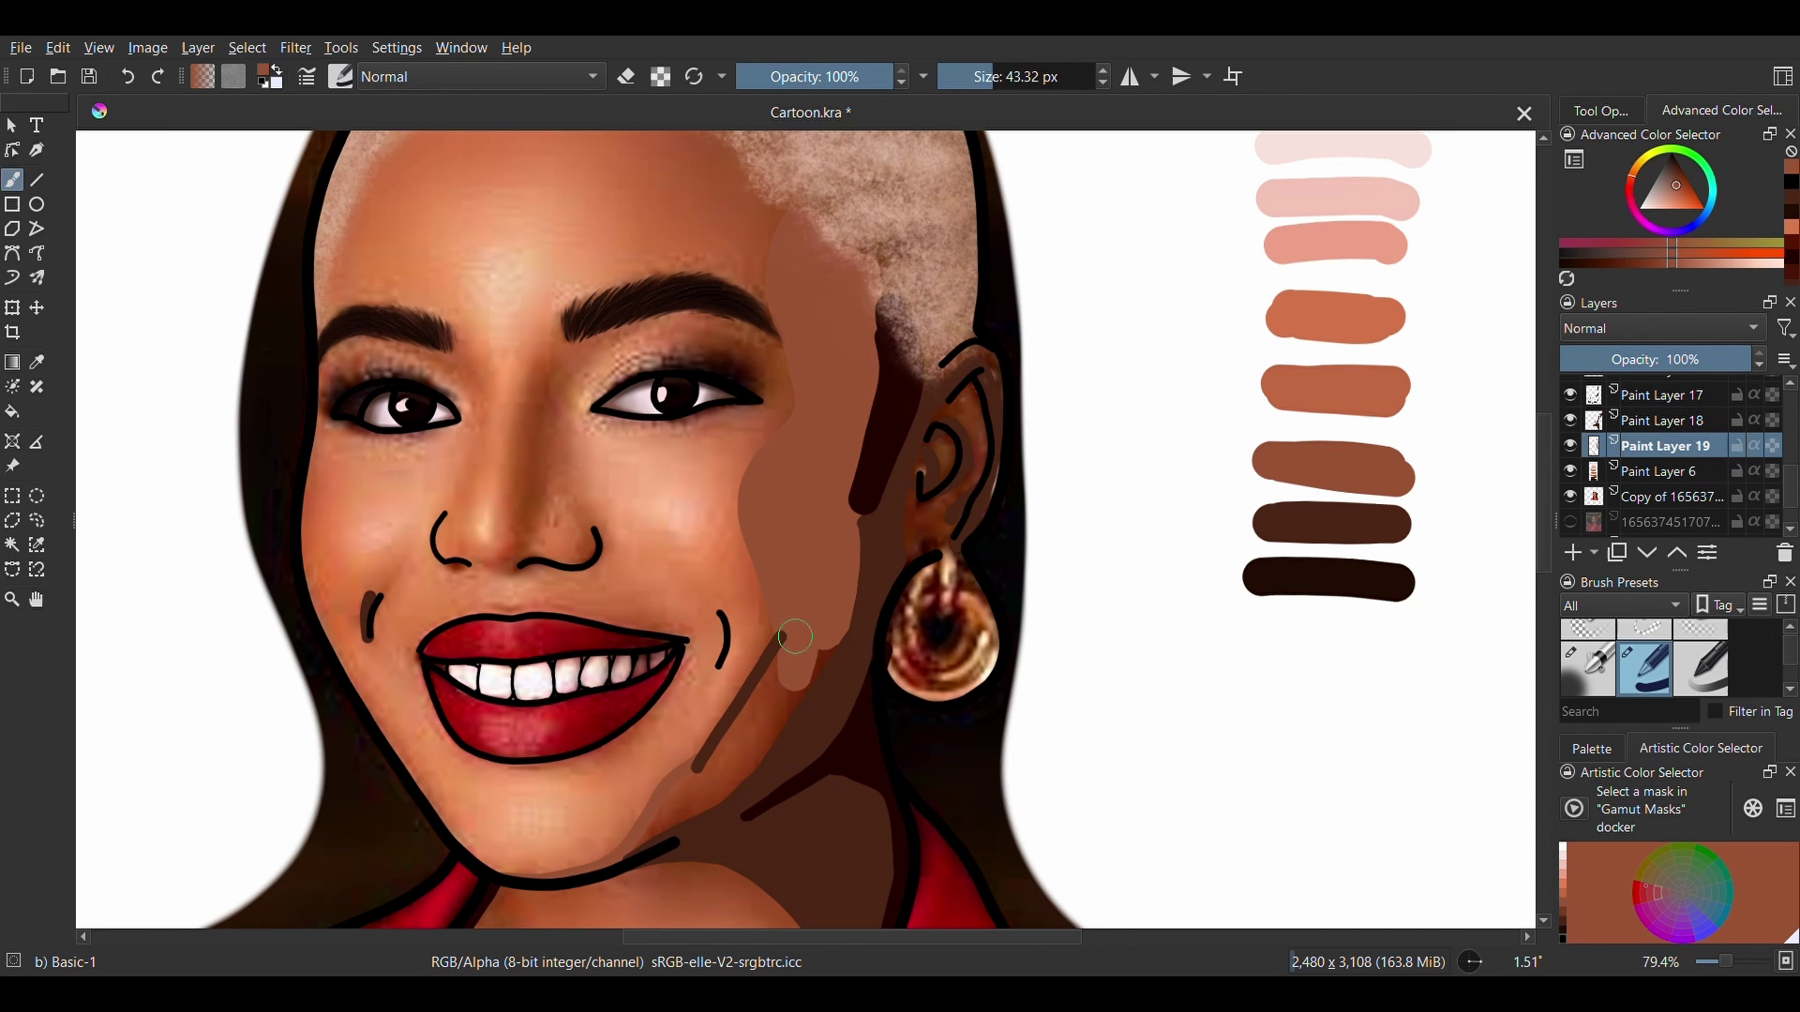
{"action": "left_click_drag", "start_coordinate": [788, 687], "coordinate": [653, 834]}
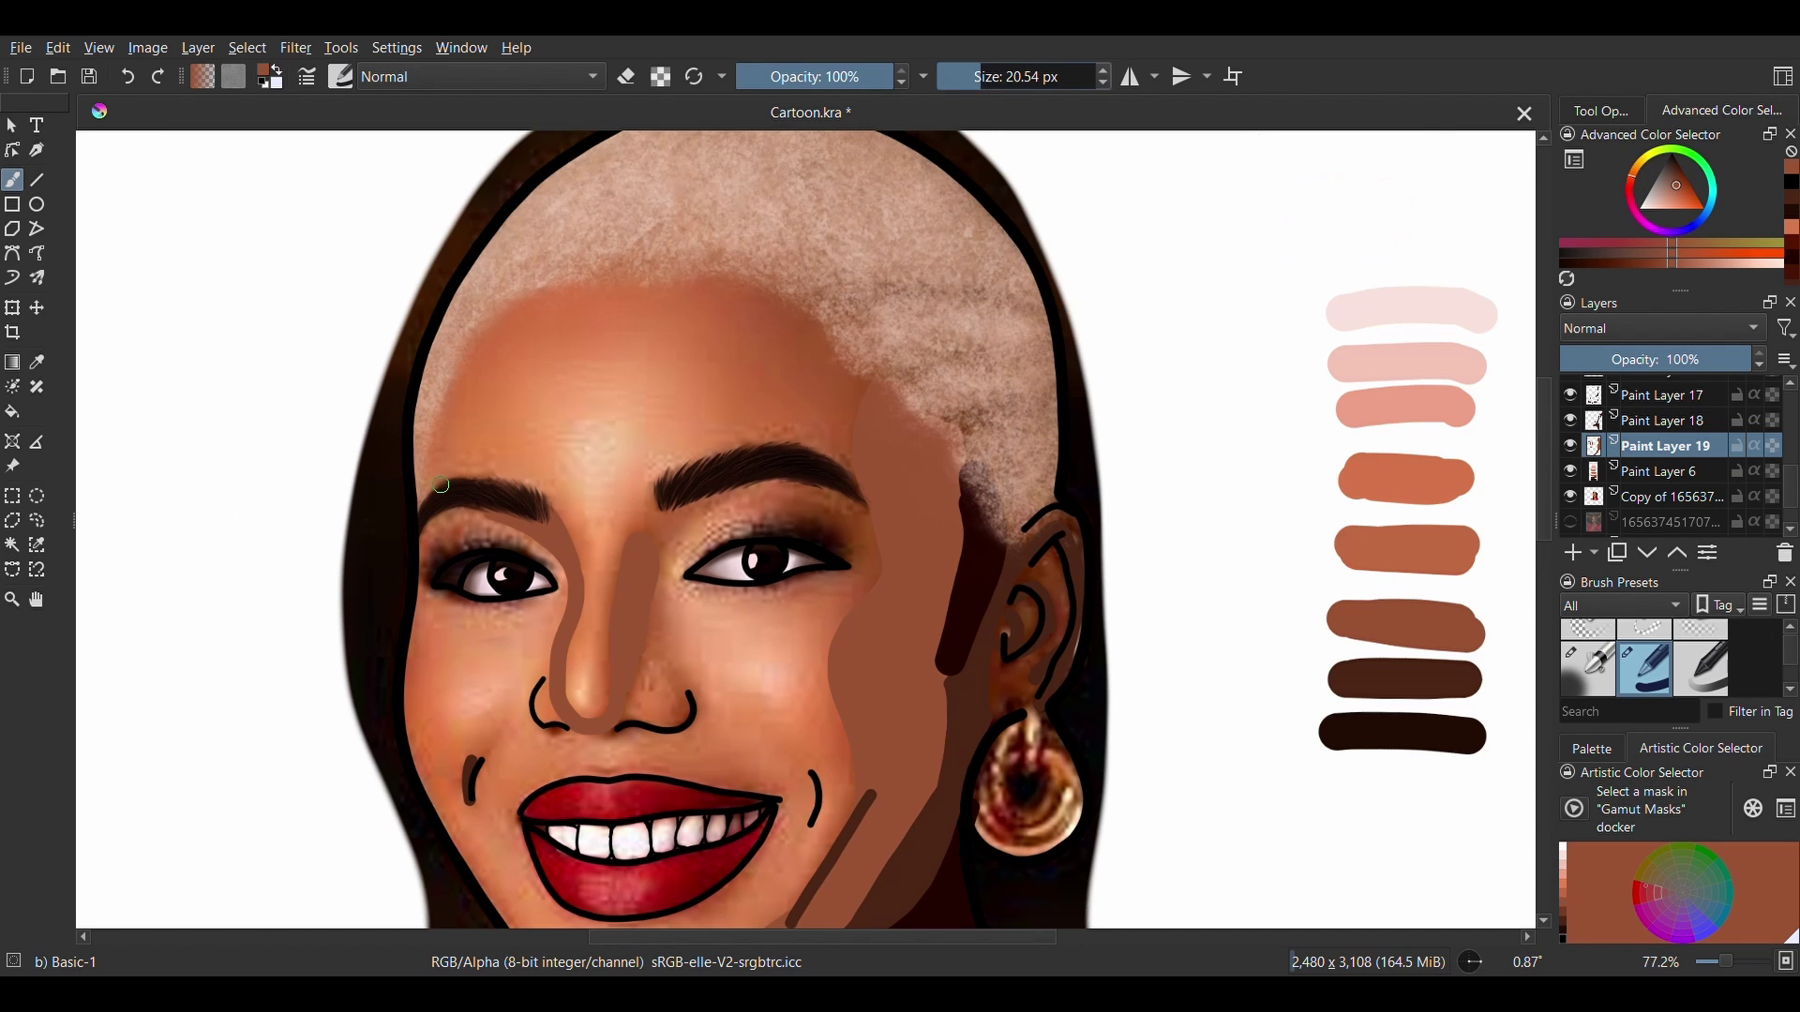
{"action": "mouse_move", "coordinate": [535, 300]}
{"action": "left_mouse_down"}
{"action": "mouse_move", "coordinate": [495, 326]}
{"action": "mouse_move", "coordinate": [440, 426]}
{"action": "mouse_move", "coordinate": [427, 499]}
{"action": "left_mouse_up"}
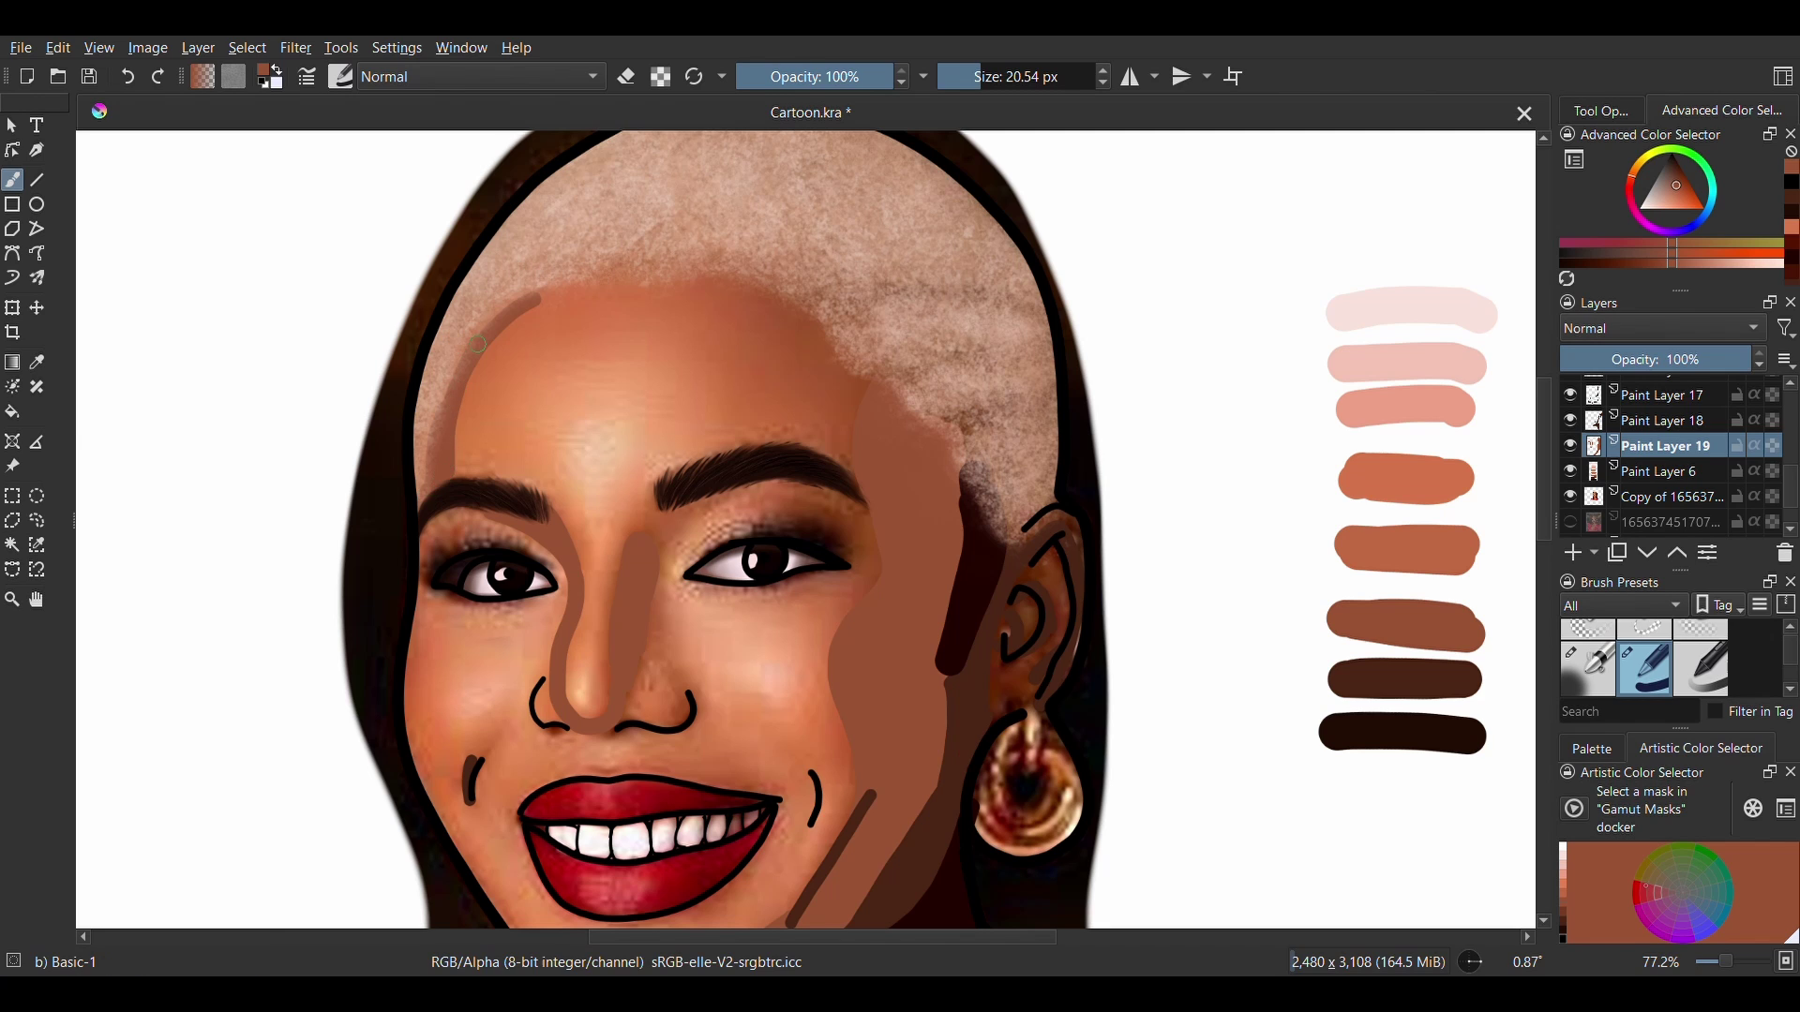
{"action": "left_click_drag", "start_coordinate": [523, 300], "coordinate": [595, 281]}
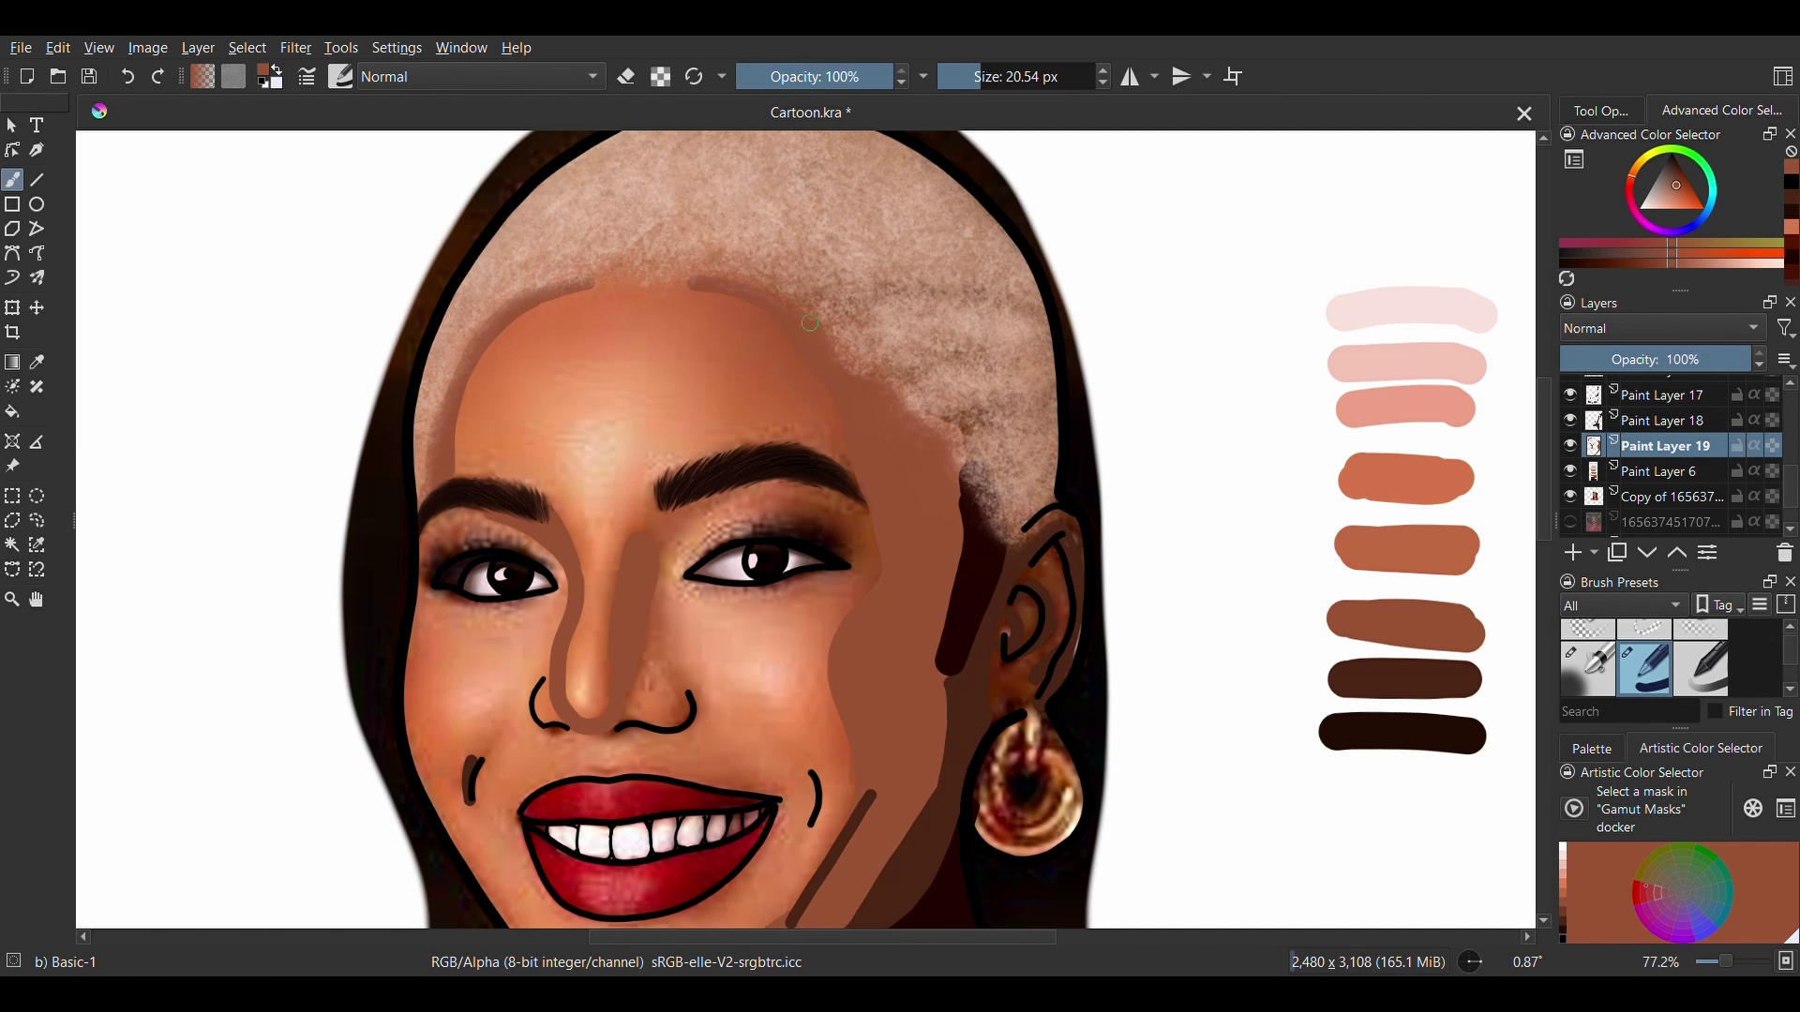
{"action": "left_click_drag", "start_coordinate": [537, 468], "coordinate": [535, 565]}
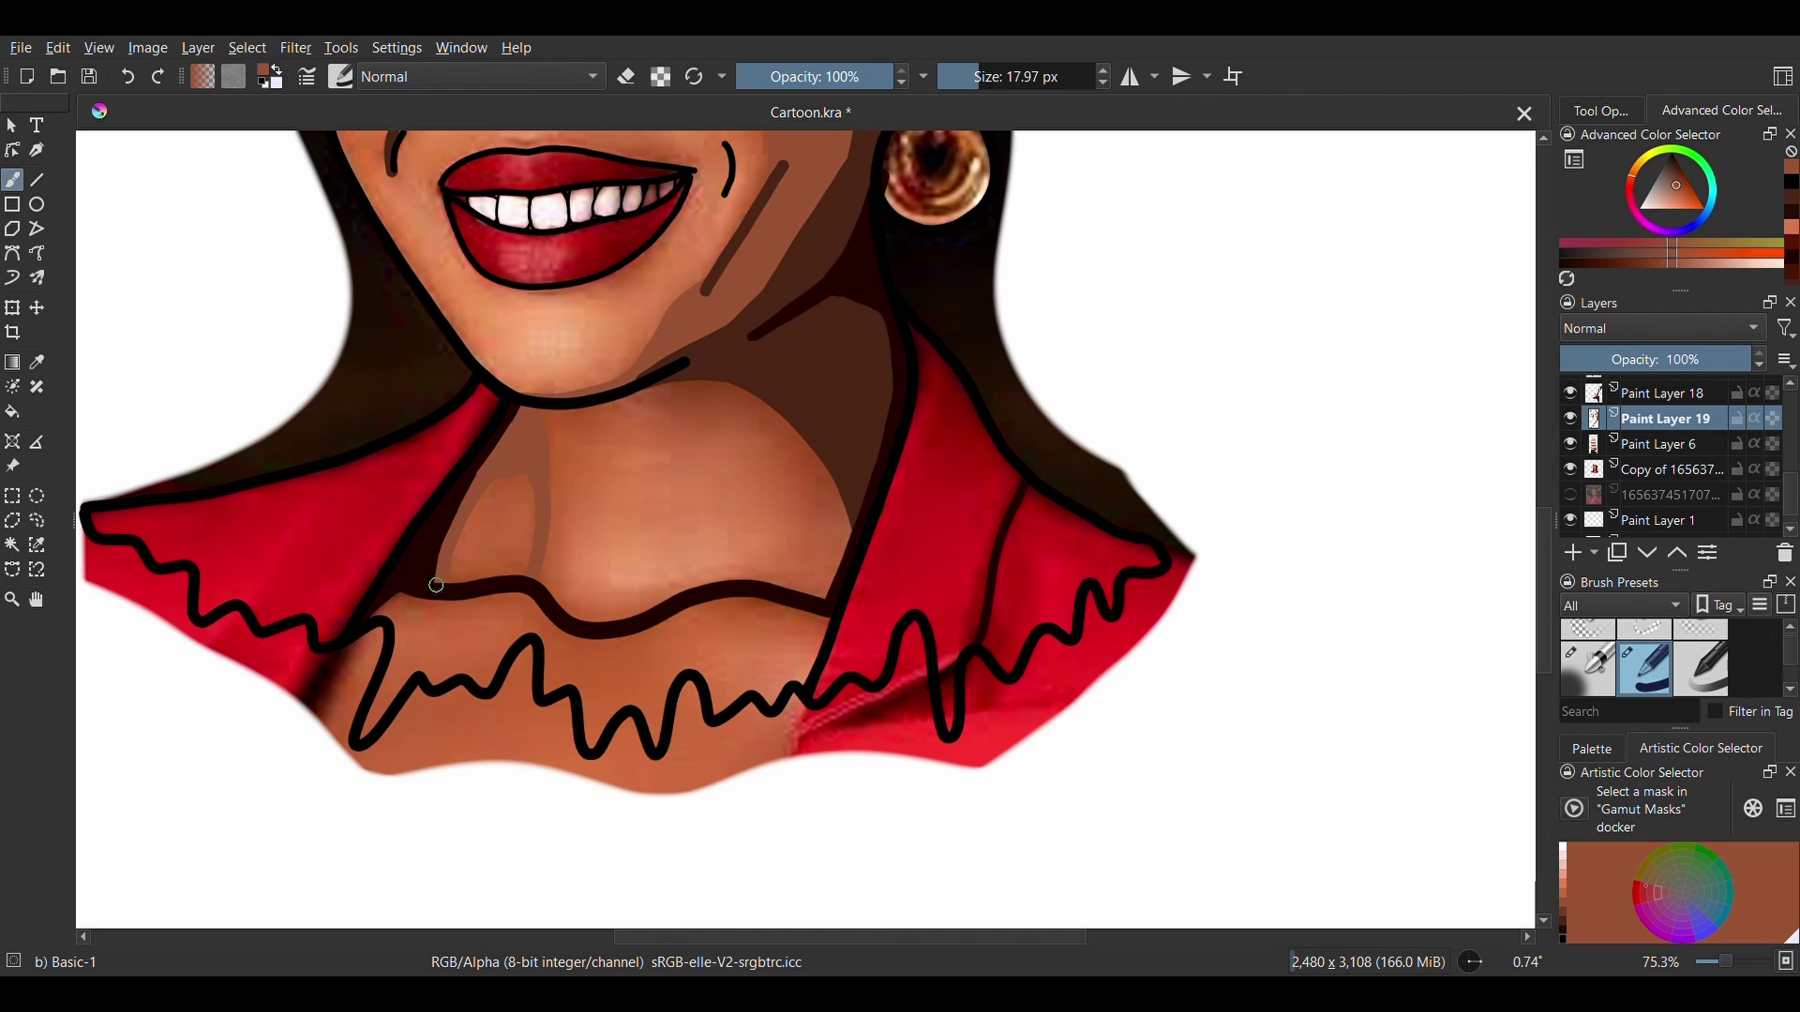
Block in reddish-brown shadows on the neck and upper chest around the collarbone line on Paint Layer 19.
{"action": "left_click_drag", "start_coordinate": [553, 605], "coordinate": [675, 597]}
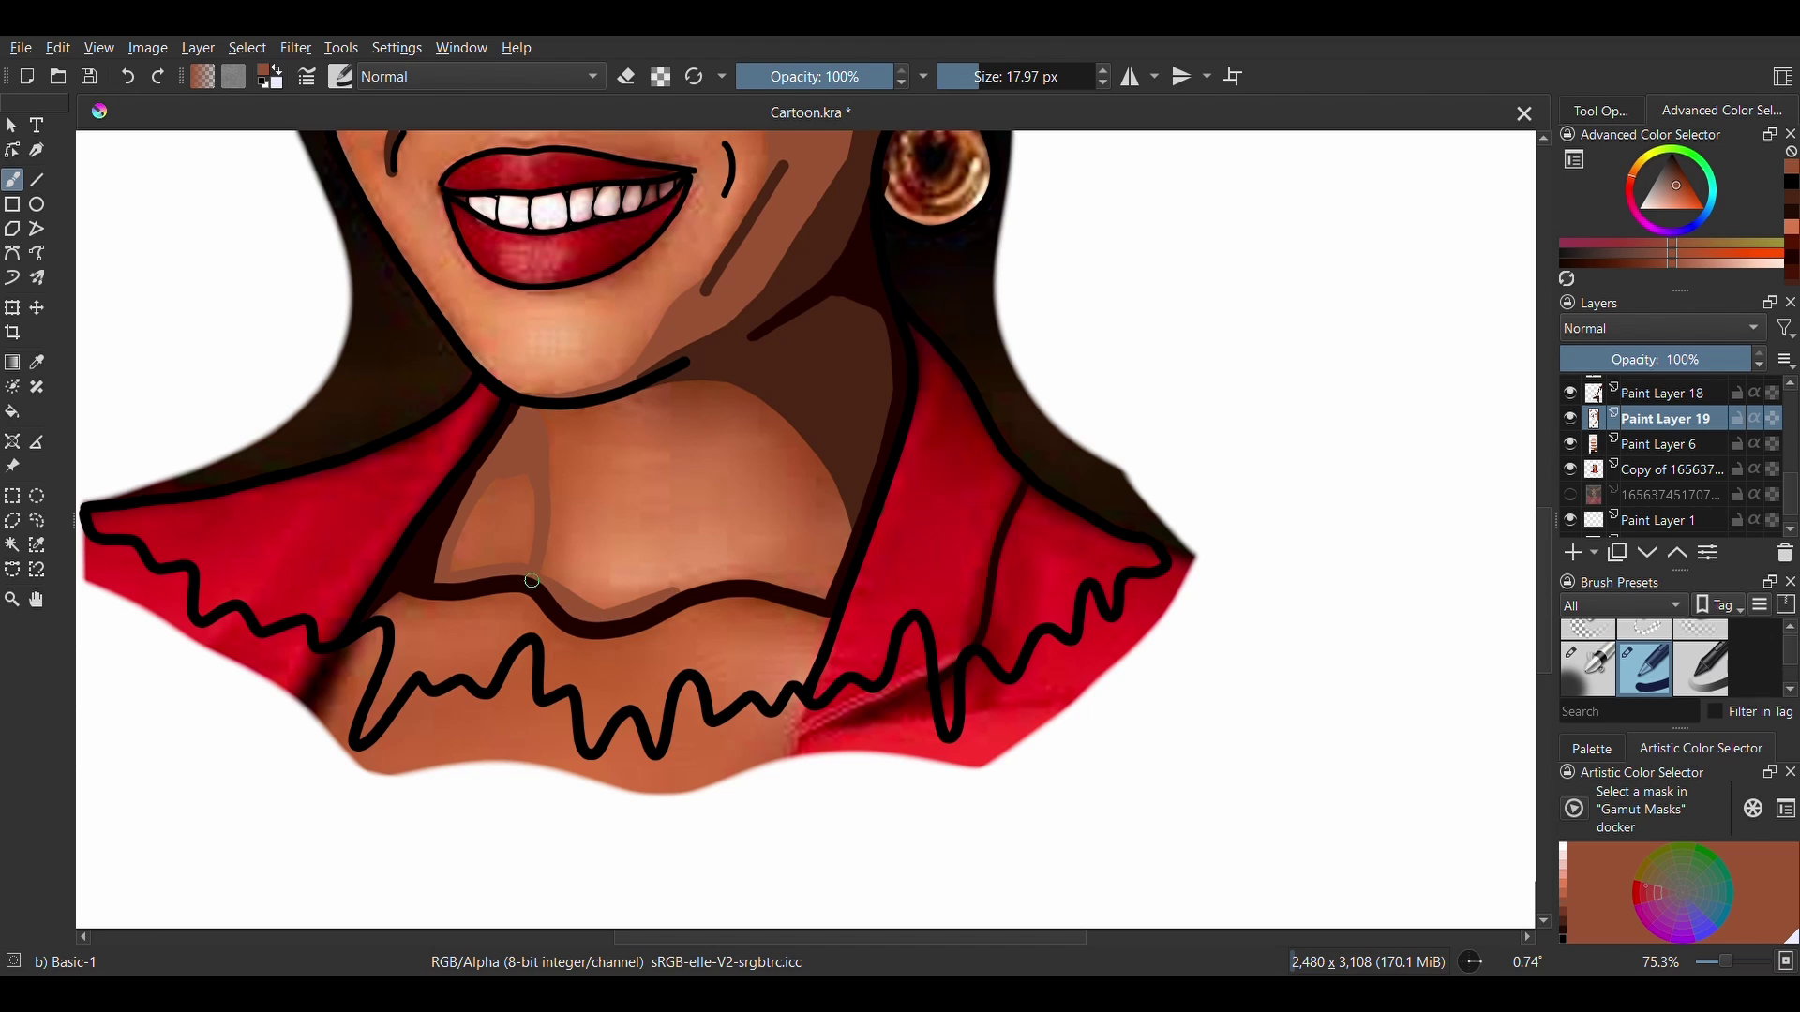
{"action": "left_click_drag", "start_coordinate": [562, 604], "coordinate": [825, 591]}
{"action": "mouse_move", "coordinate": [557, 584]}
{"action": "left_mouse_down"}
{"action": "mouse_move", "coordinate": [557, 424]}
{"action": "mouse_move", "coordinate": [540, 413]}
{"action": "mouse_move", "coordinate": [551, 567]}
{"action": "left_mouse_up"}
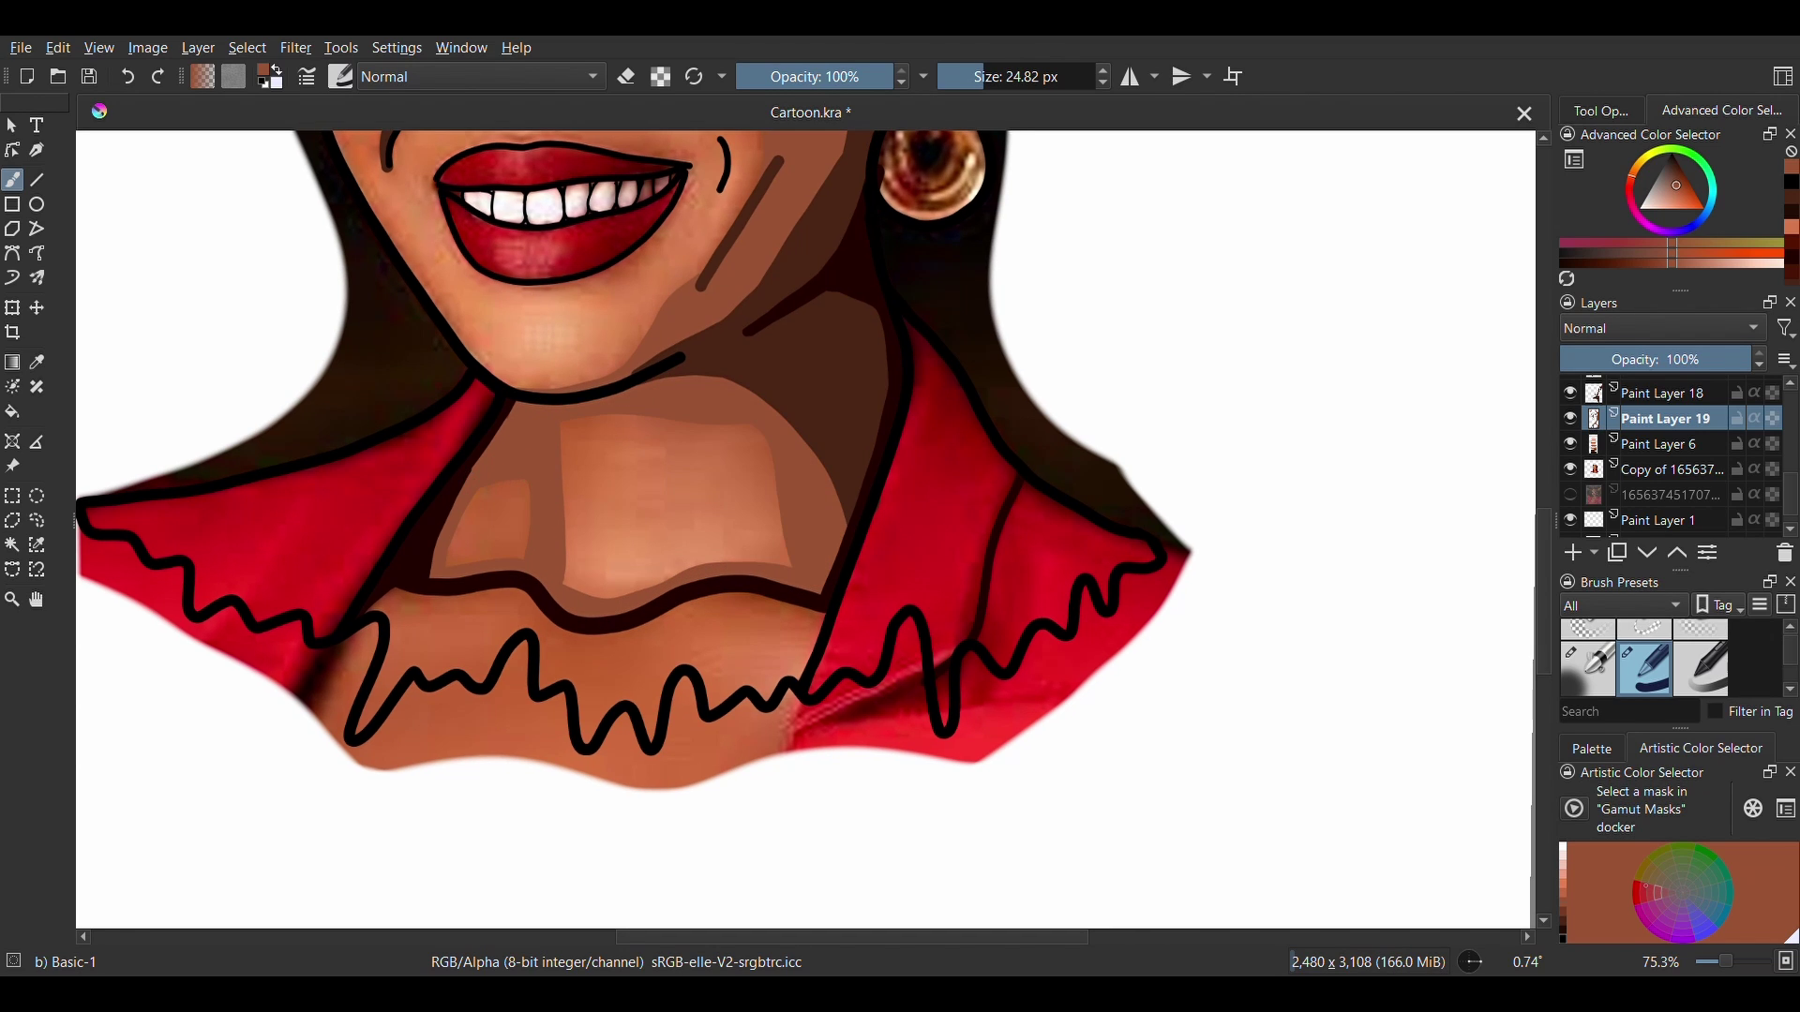
{"action": "mouse_move", "coordinate": [825, 614]}
{"action": "left_mouse_down"}
{"action": "mouse_move", "coordinate": [724, 596]}
{"action": "mouse_move", "coordinate": [610, 630]}
{"action": "mouse_move", "coordinate": [551, 681]}
{"action": "mouse_move", "coordinate": [587, 636]}
{"action": "mouse_move", "coordinate": [595, 735]}
{"action": "mouse_move", "coordinate": [652, 647]}
{"action": "mouse_move", "coordinate": [661, 680]}
{"action": "mouse_move", "coordinate": [639, 678]}
{"action": "left_mouse_up"}
{"action": "mouse_move", "coordinate": [579, 667]}
{"action": "left_mouse_down"}
{"action": "mouse_move", "coordinate": [554, 696]}
{"action": "mouse_move", "coordinate": [586, 676]}
{"action": "left_mouse_up"}
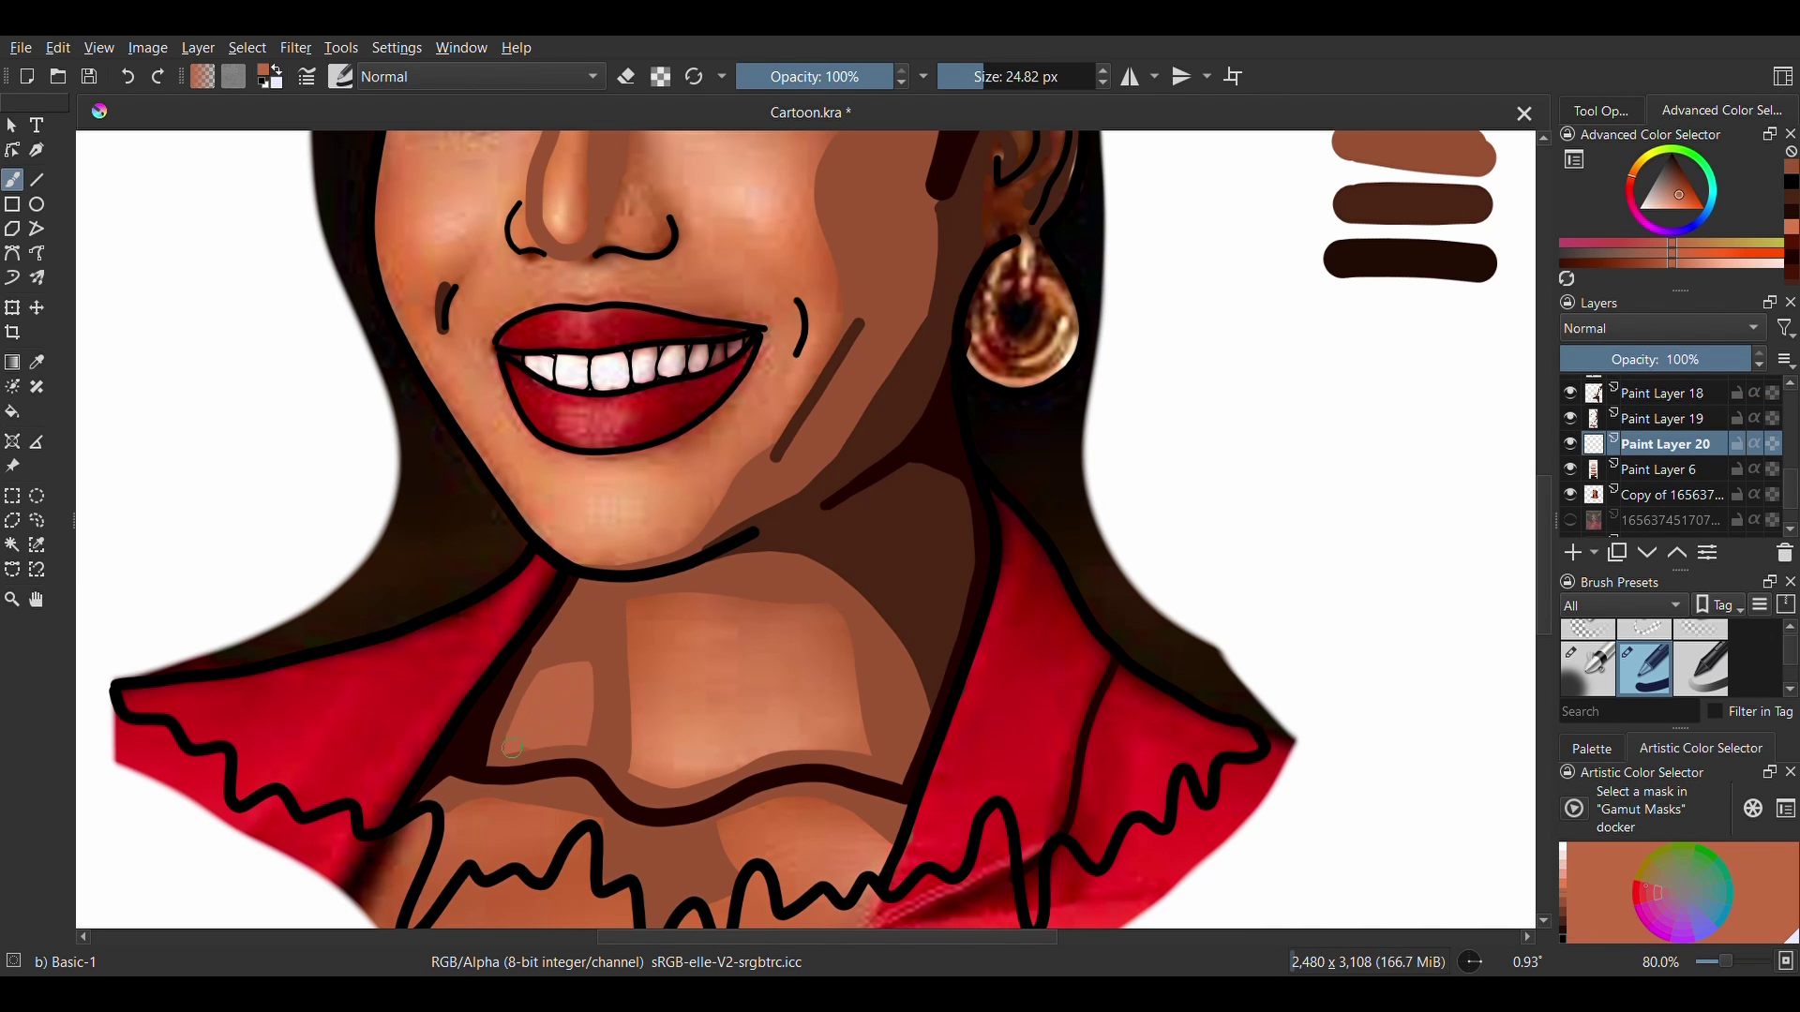
Paint a lighter orange-brown midtone over the neck on Paint Layer 20 with a 24.82 px brush, leaving a highlight area in the centre.
{"action": "left_click_drag", "start_coordinate": [512, 748], "coordinate": [514, 746]}
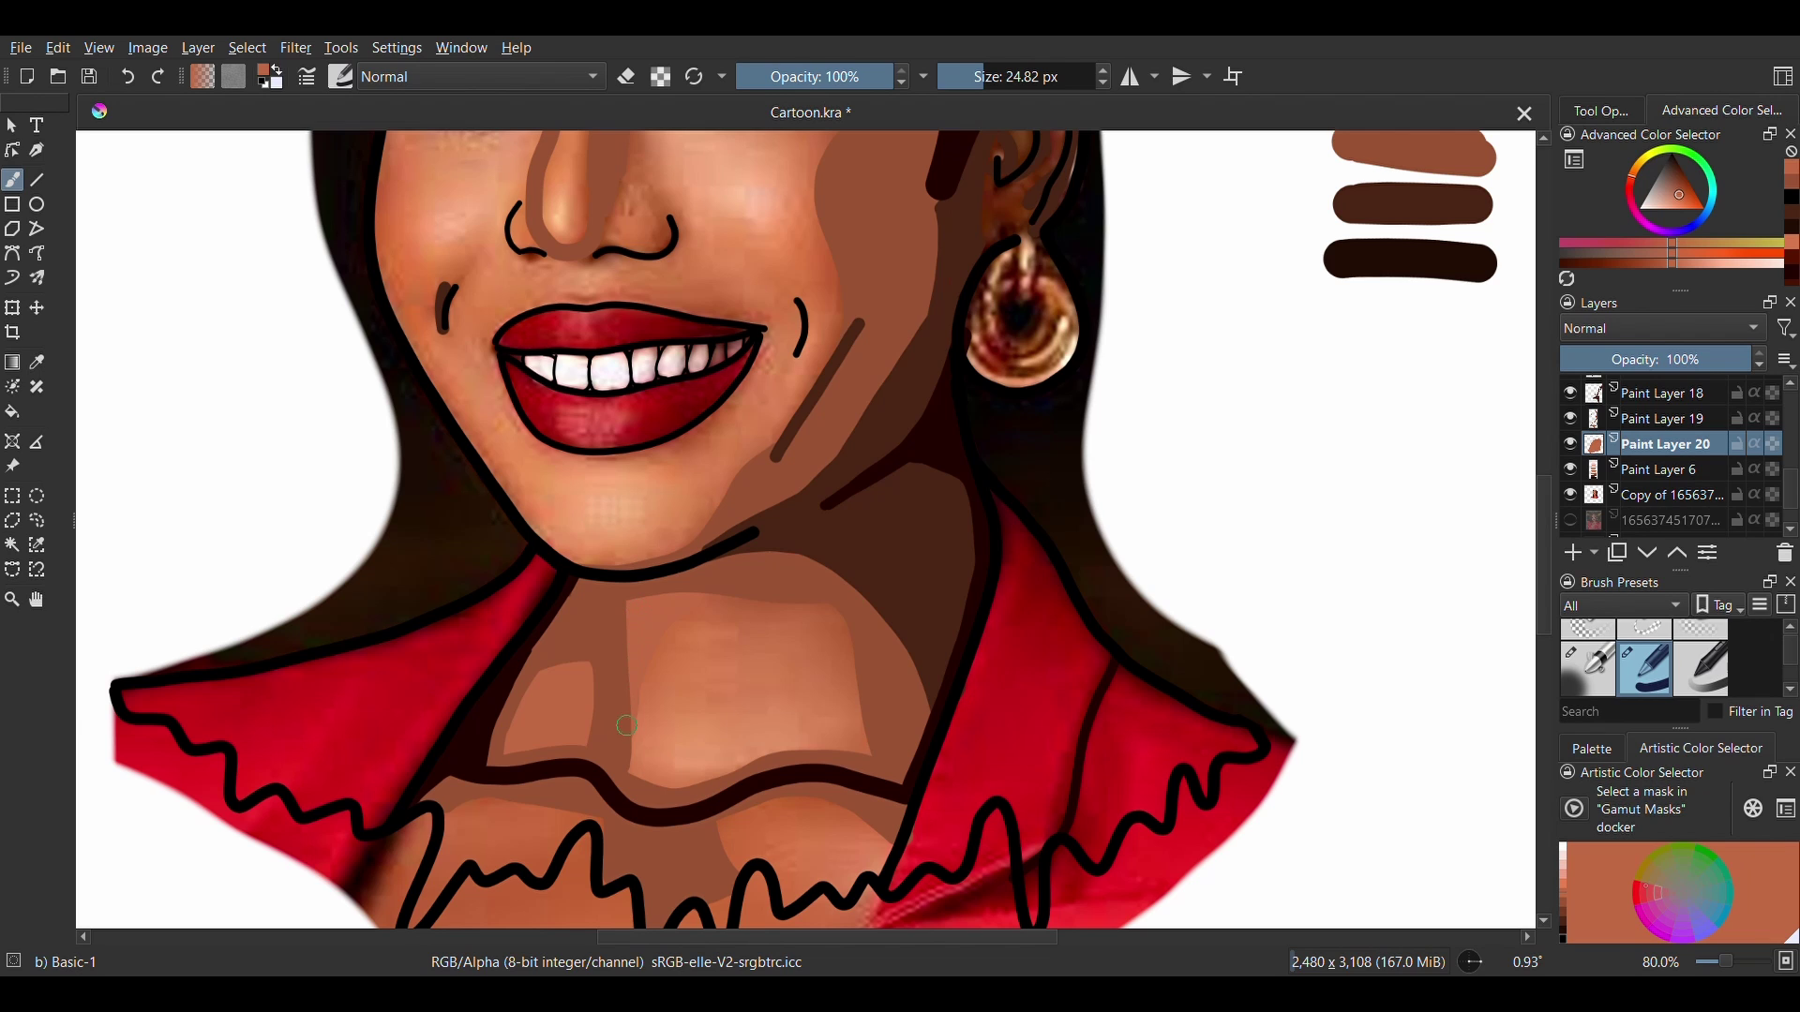
{"action": "mouse_move", "coordinate": [626, 725]}
{"action": "left_mouse_down"}
{"action": "mouse_move", "coordinate": [766, 609]}
{"action": "mouse_move", "coordinate": [837, 616]}
{"action": "mouse_move", "coordinate": [788, 705]}
{"action": "mouse_move", "coordinate": [757, 676]}
{"action": "left_mouse_up"}
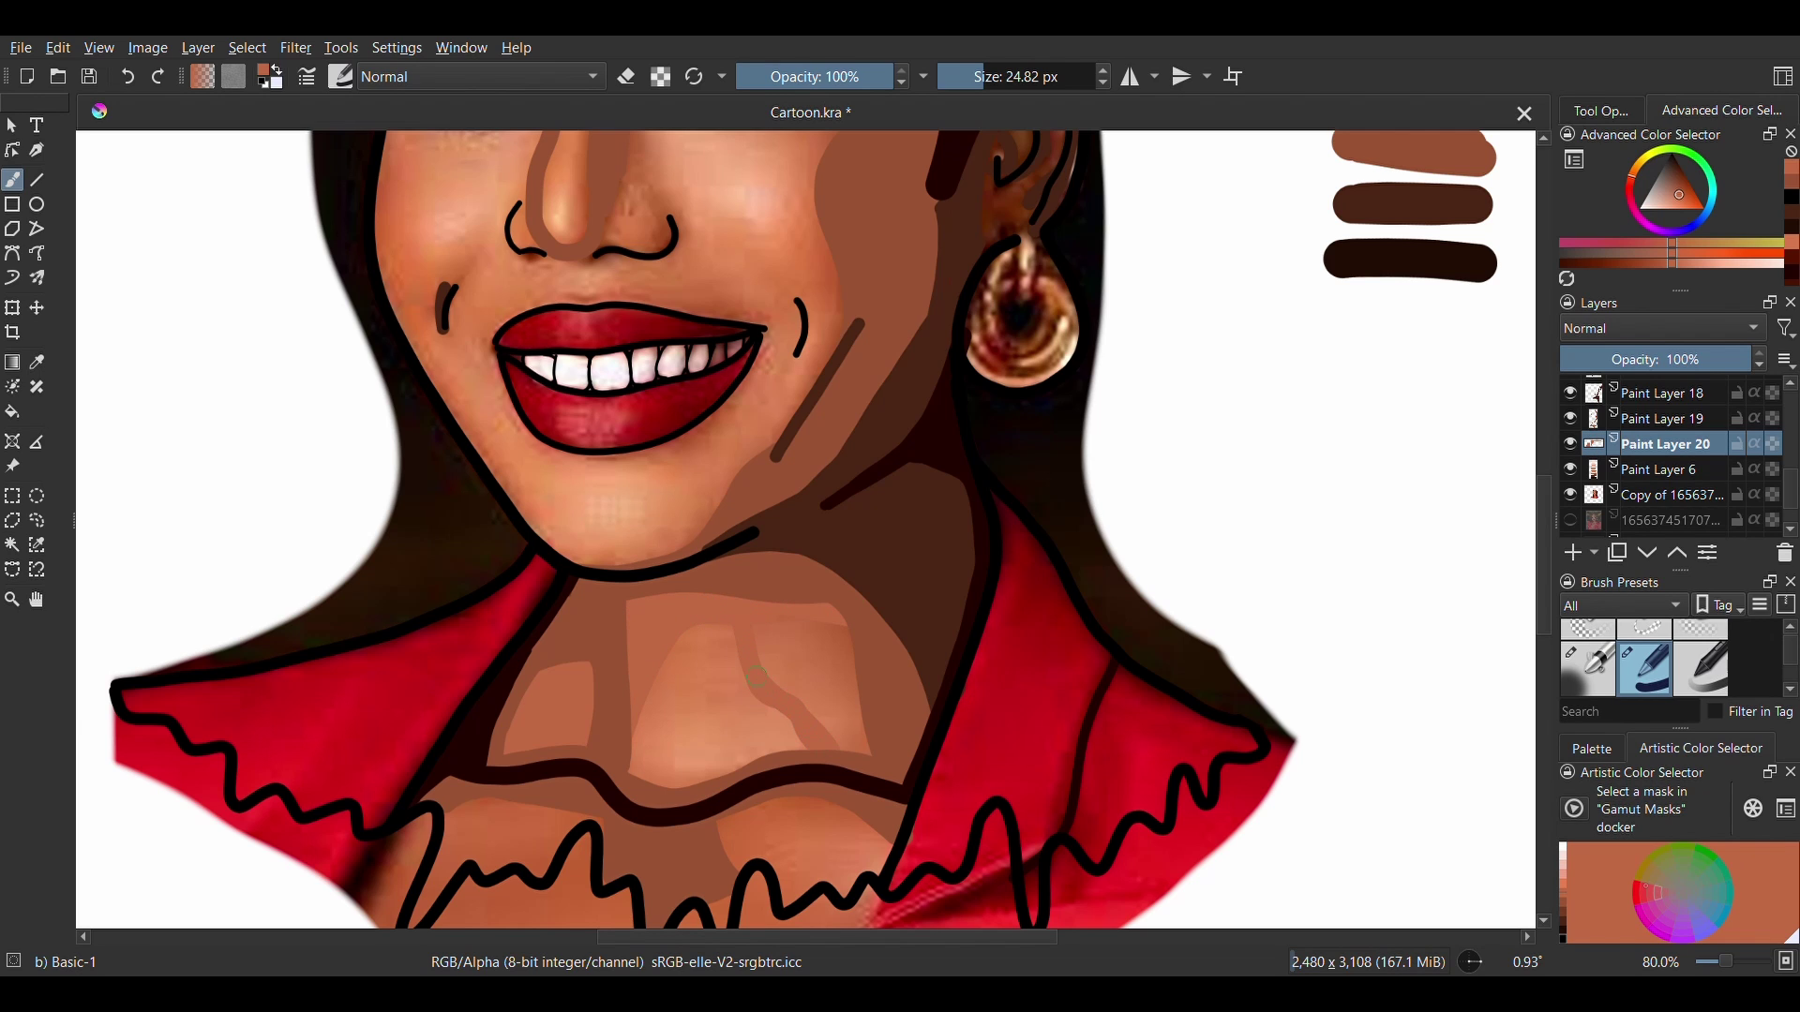
{"action": "left_click_drag", "start_coordinate": [815, 743], "coordinate": [767, 655]}
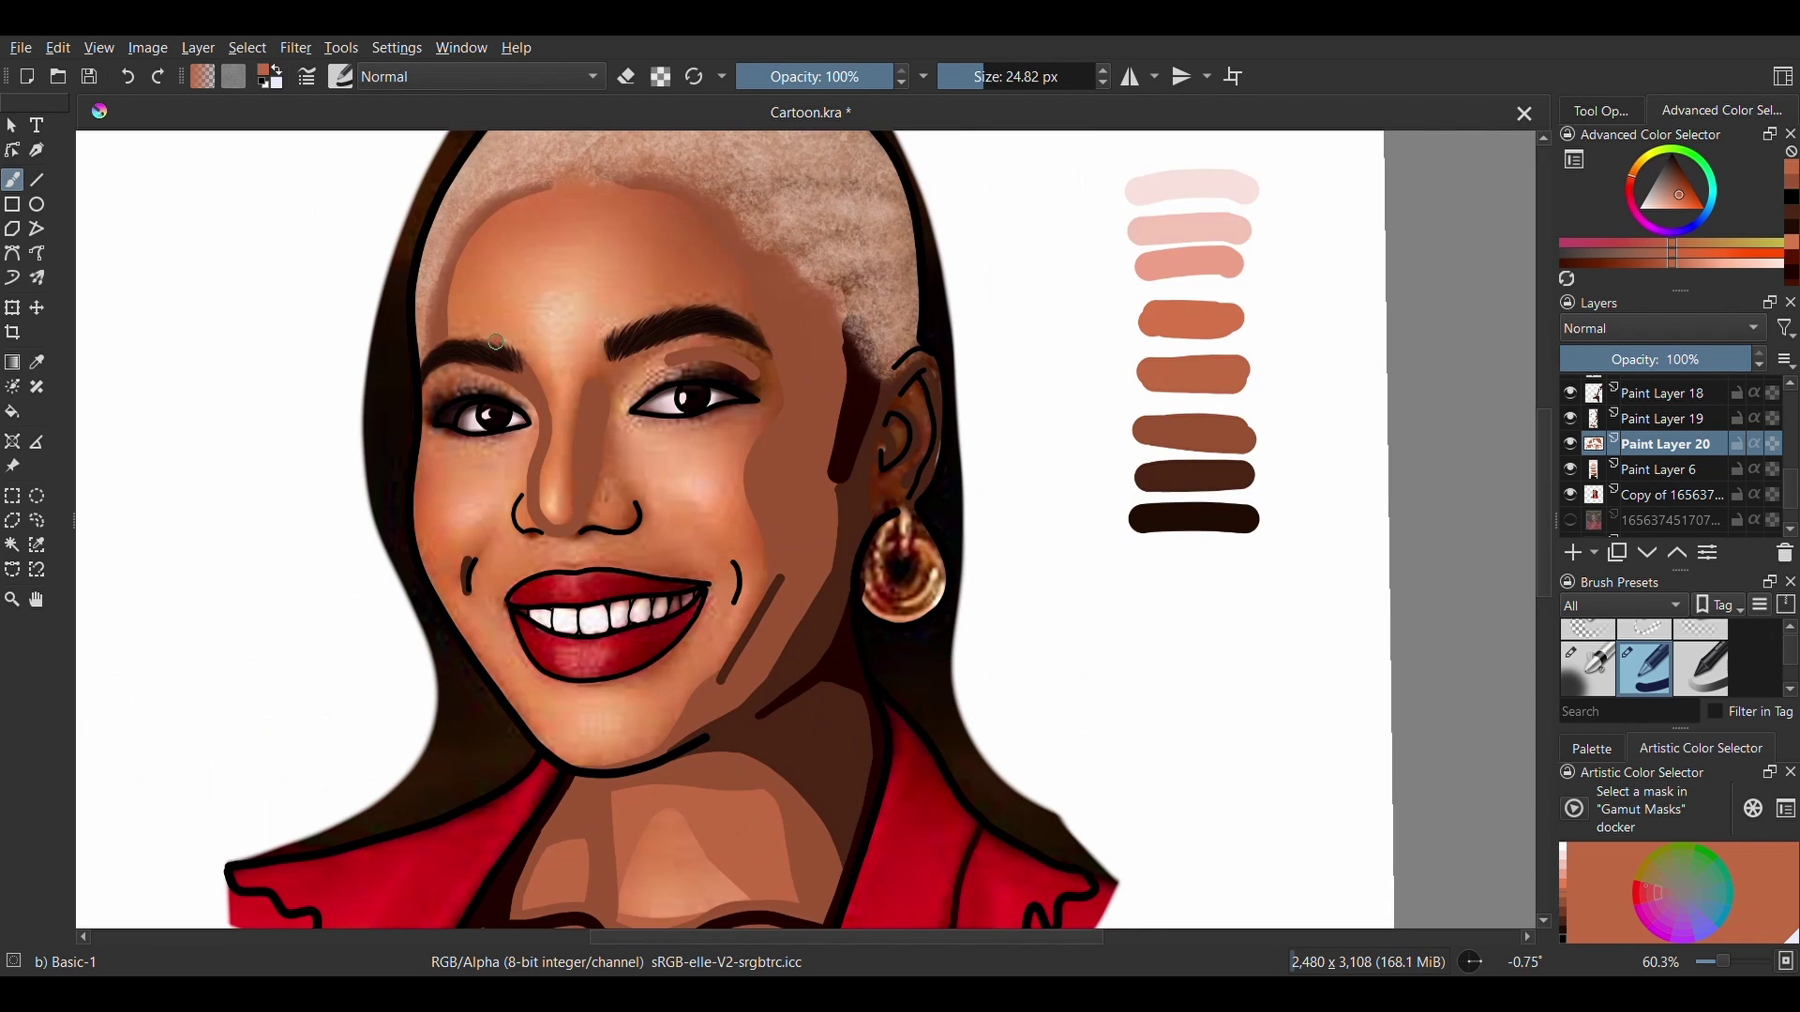
Paint the orange-brown midtone above the eyebrows and around the edge of the forehead.
{"action": "mouse_move", "coordinate": [496, 343]}
{"action": "left_mouse_down"}
{"action": "mouse_move", "coordinate": [581, 210]}
{"action": "mouse_move", "coordinate": [716, 255]}
{"action": "mouse_move", "coordinate": [736, 281]}
{"action": "left_mouse_up"}
{"action": "mouse_move", "coordinate": [606, 222]}
{"action": "left_mouse_down"}
{"action": "mouse_move", "coordinate": [683, 307]}
{"action": "mouse_move", "coordinate": [736, 291]}
{"action": "mouse_move", "coordinate": [697, 234]}
{"action": "left_mouse_up"}
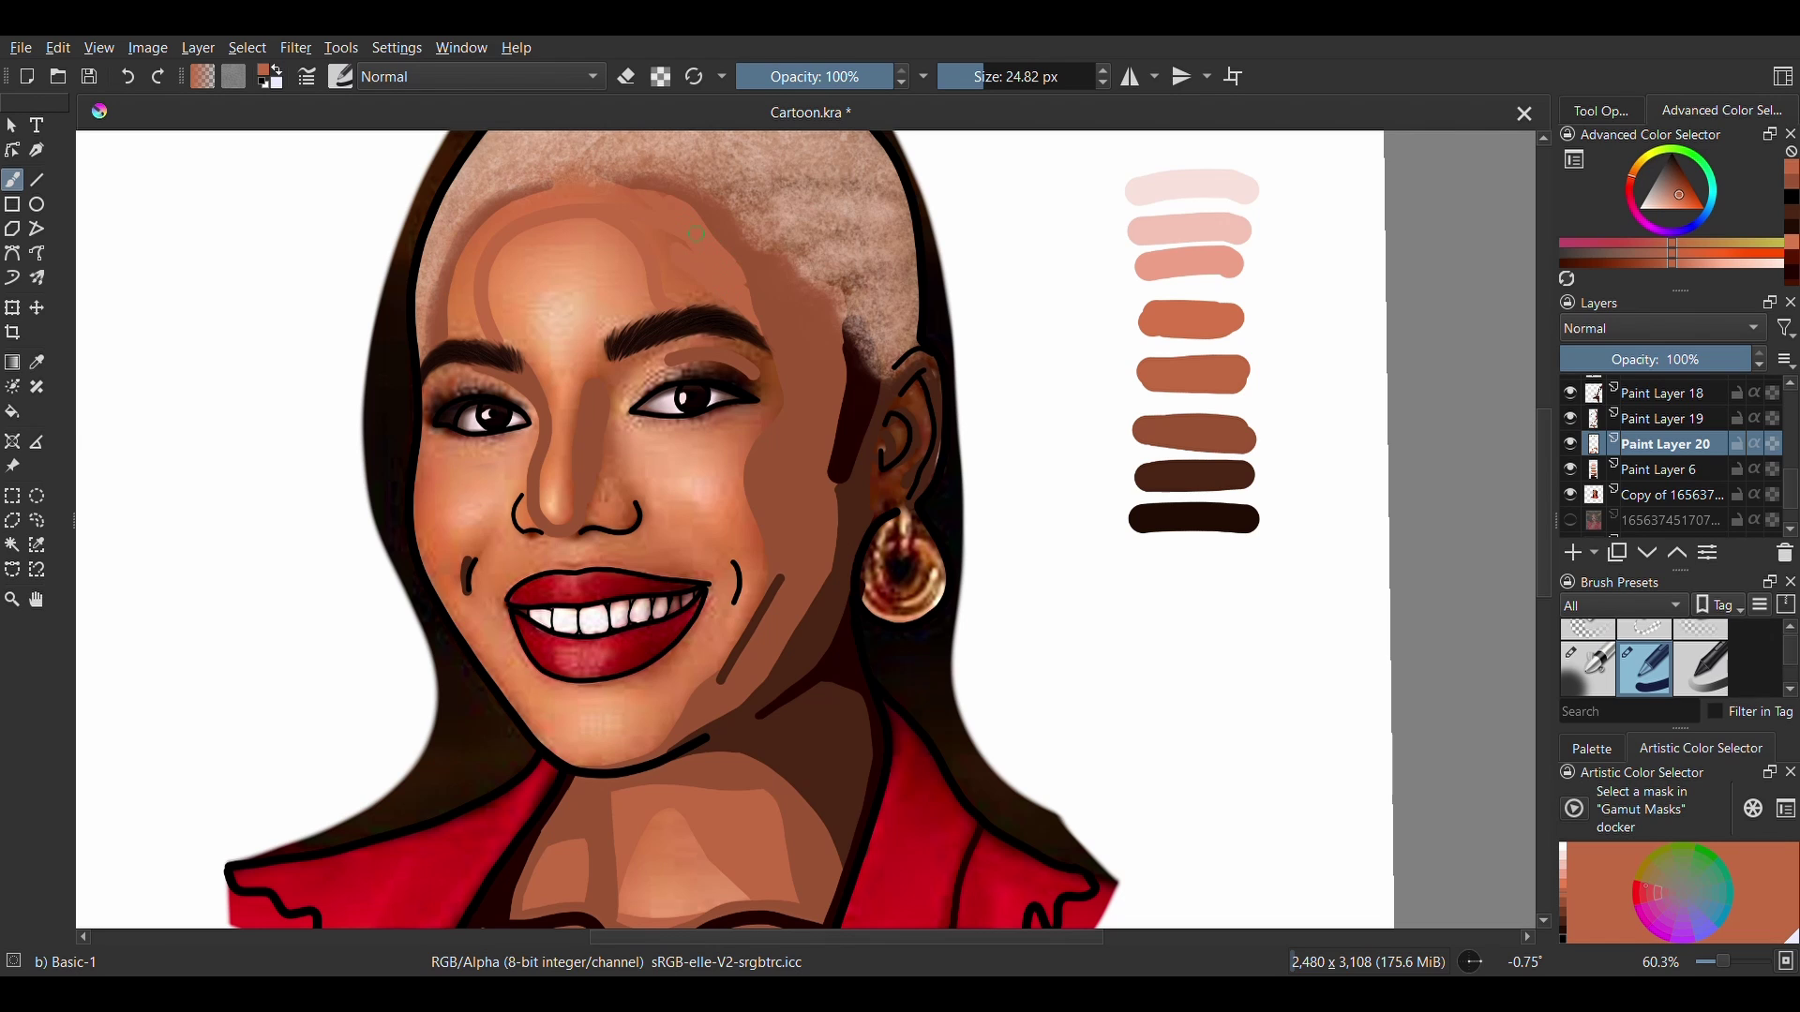
{"action": "left_click_drag", "start_coordinate": [531, 208], "coordinate": [469, 328]}
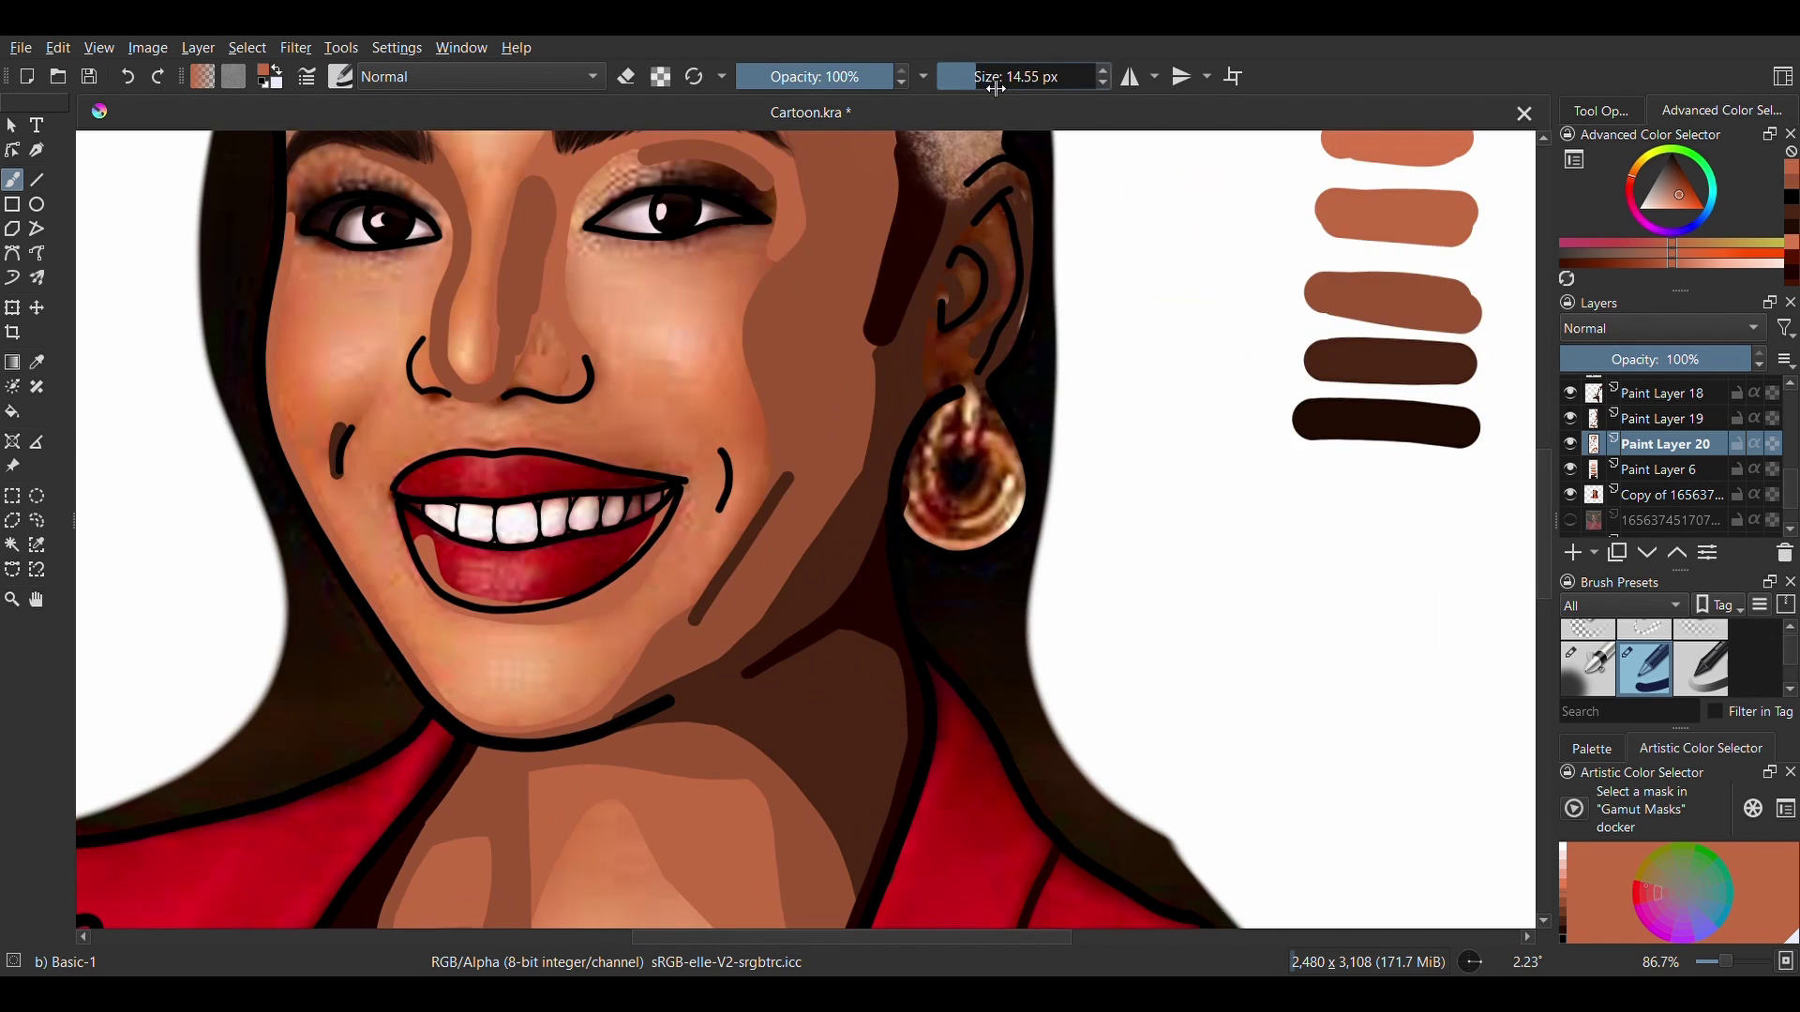
Paint the orange-brown midtone around the cheeks, mouth and jaw, adjusting the brush between 15.63 and 21.91 px.
{"action": "left_click", "coordinate": [989, 81]}
{"action": "mouse_move", "coordinate": [691, 408]}
{"action": "left_mouse_down"}
{"action": "mouse_move", "coordinate": [741, 432]}
{"action": "mouse_move", "coordinate": [713, 394]}
{"action": "mouse_move", "coordinate": [746, 348]}
{"action": "mouse_move", "coordinate": [762, 478]}
{"action": "mouse_move", "coordinate": [740, 549]}
{"action": "left_mouse_up"}
{"action": "left_click_drag", "start_coordinate": [730, 378], "coordinate": [744, 418]}
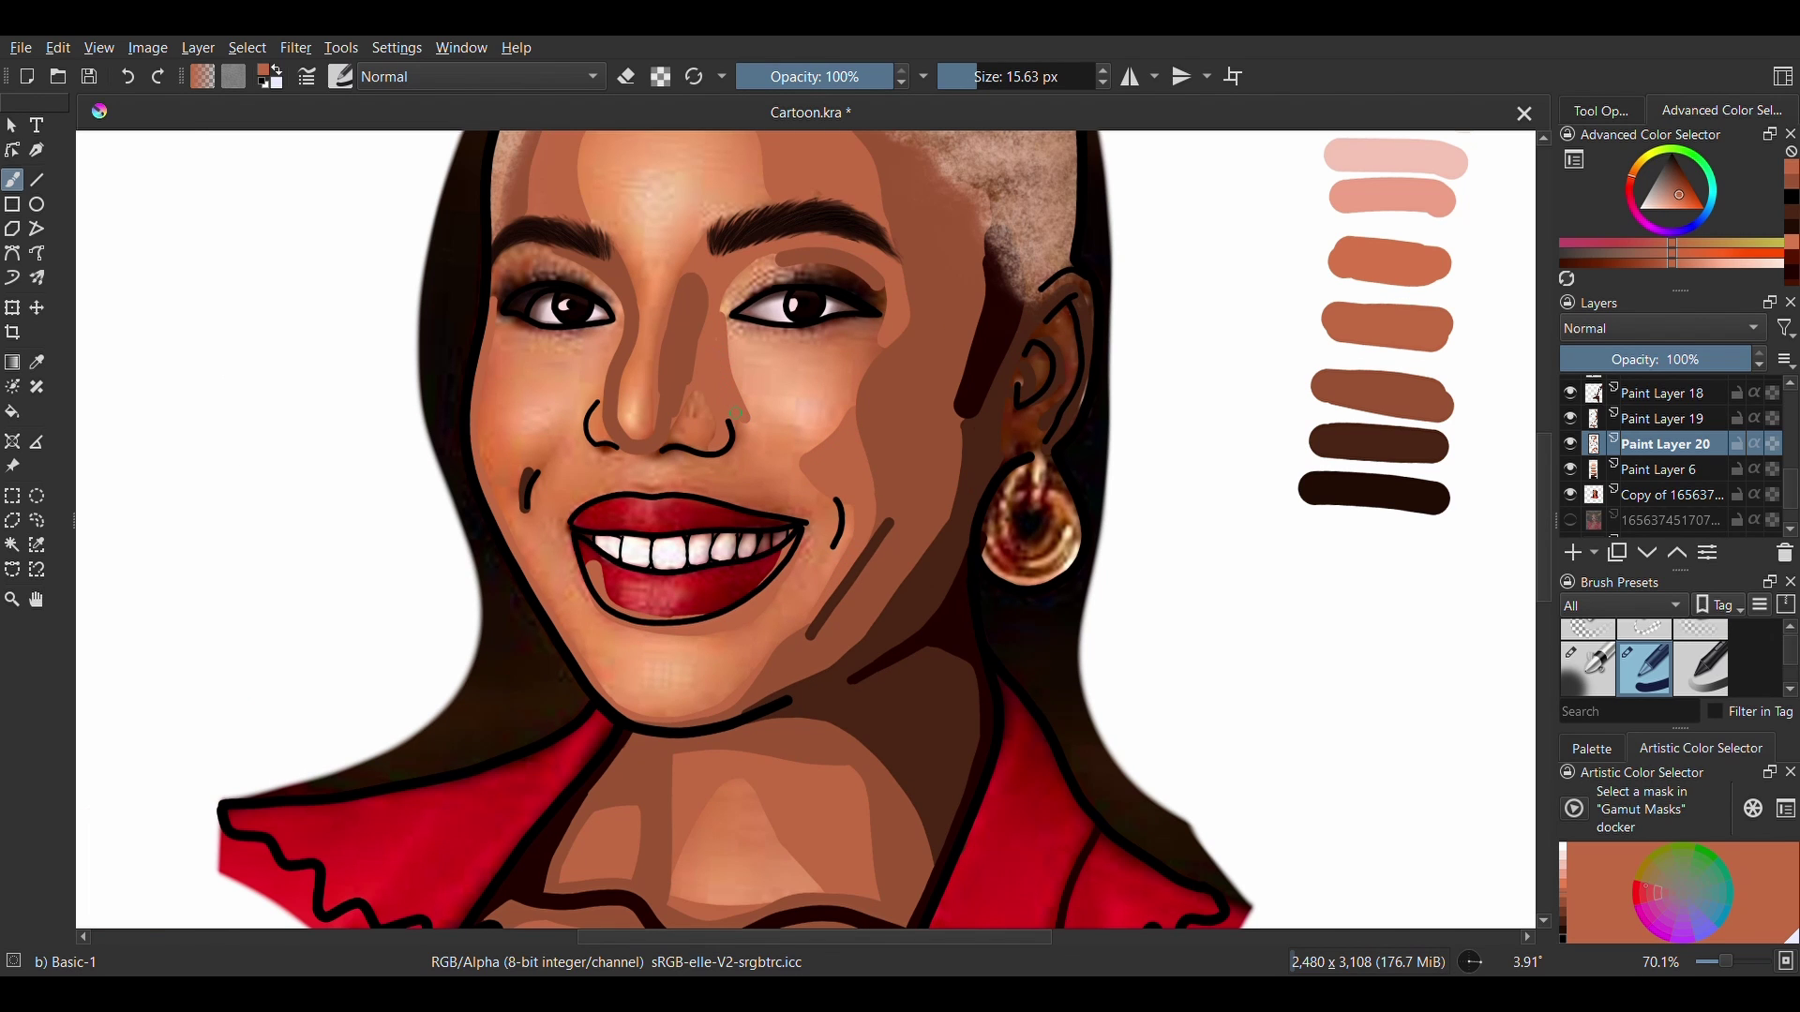
{"action": "scroll", "coordinate": [740, 431], "scroll_direction": "up", "scroll_amount": 2}
{"action": "key", "text": "bracketright"}
{"action": "key", "text": "bracketright"}
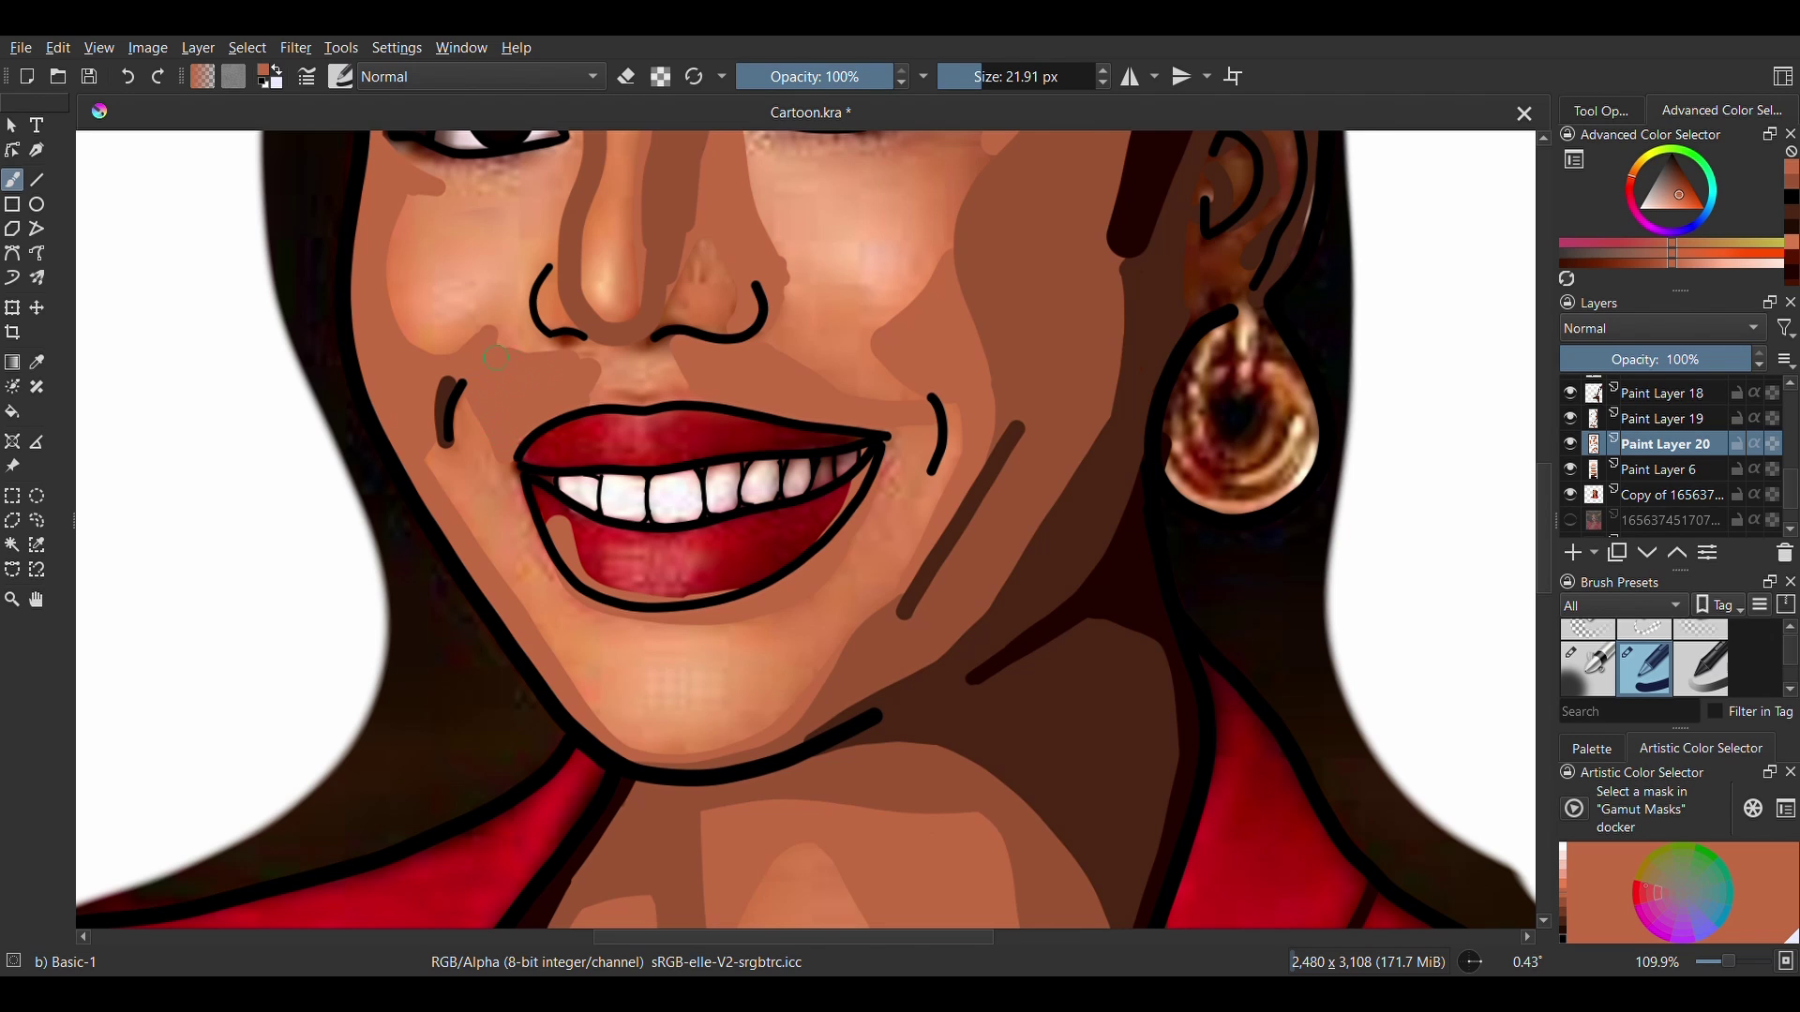
{"action": "left_click_drag", "start_coordinate": [585, 405], "coordinate": [685, 405]}
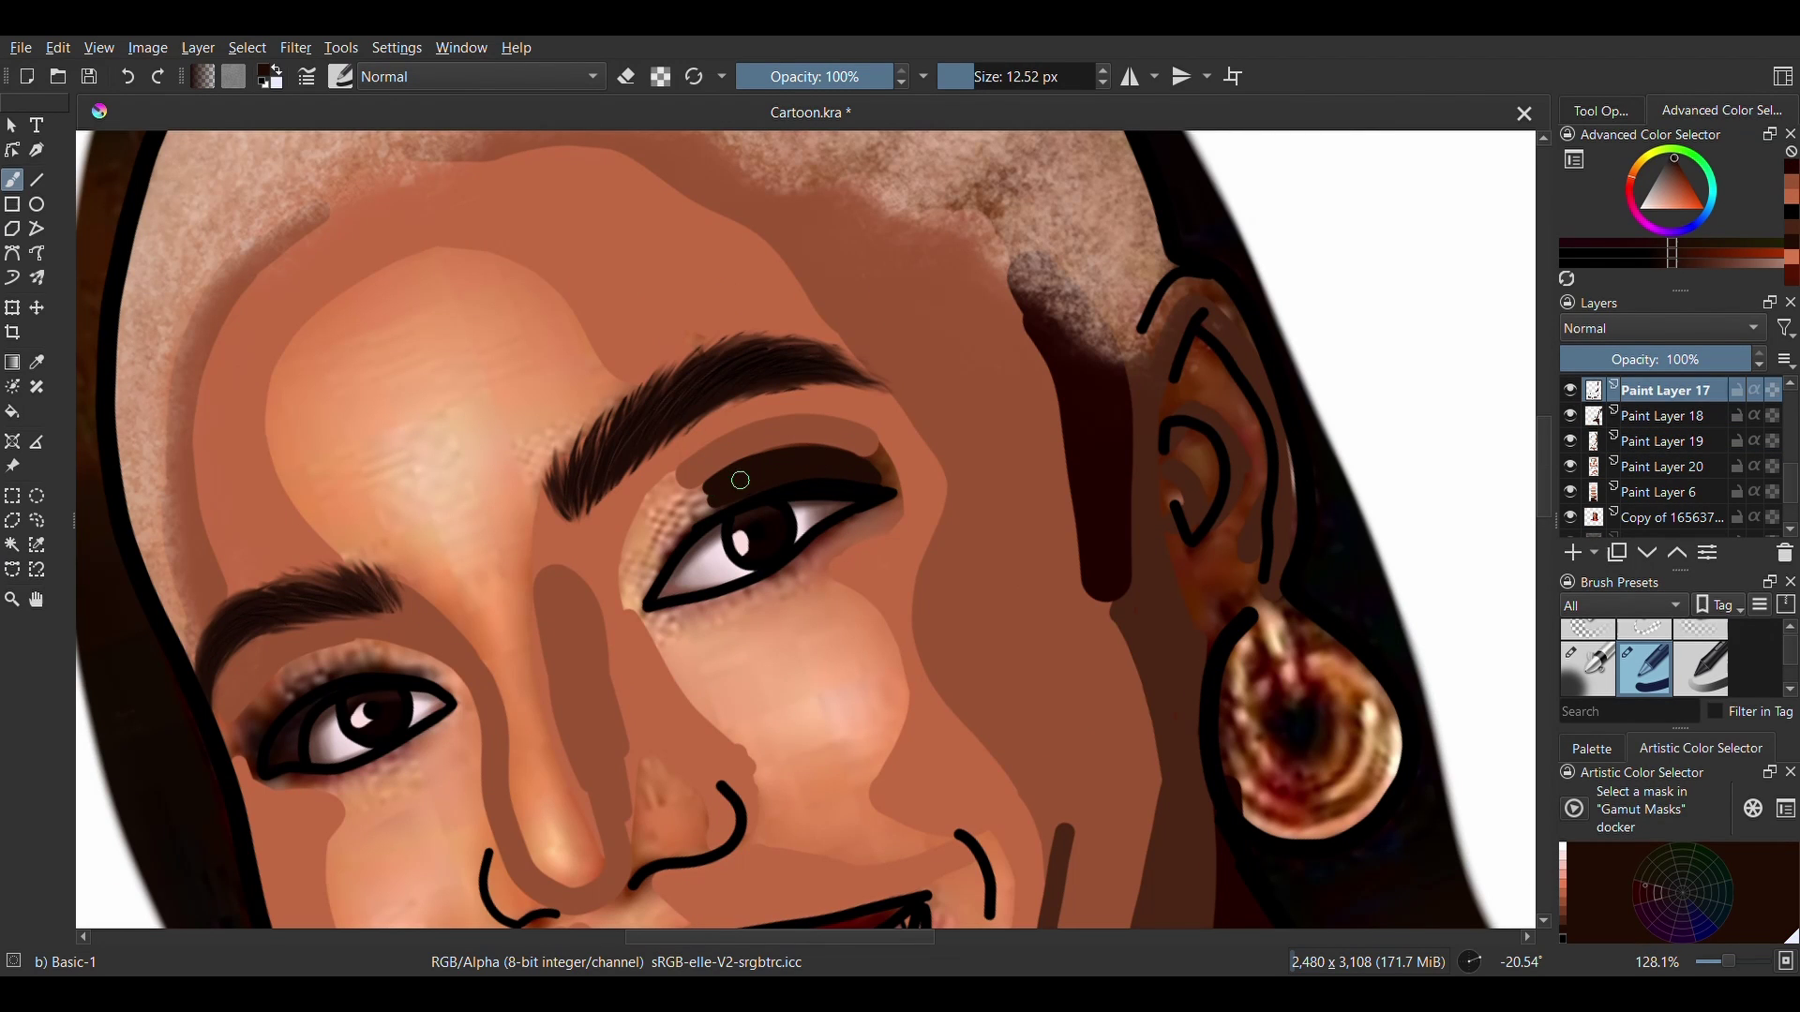
Shade the eyelids, lower lash areas and nostril in very dark brown on Paint Layer 17 and the ear in reddish-brown on Paint Layer 19.
{"action": "mouse_move", "coordinate": [740, 480]}
{"action": "left_mouse_down"}
{"action": "mouse_move", "coordinate": [653, 595]}
{"action": "mouse_move", "coordinate": [710, 507]}
{"action": "mouse_move", "coordinate": [682, 531]}
{"action": "left_mouse_up"}
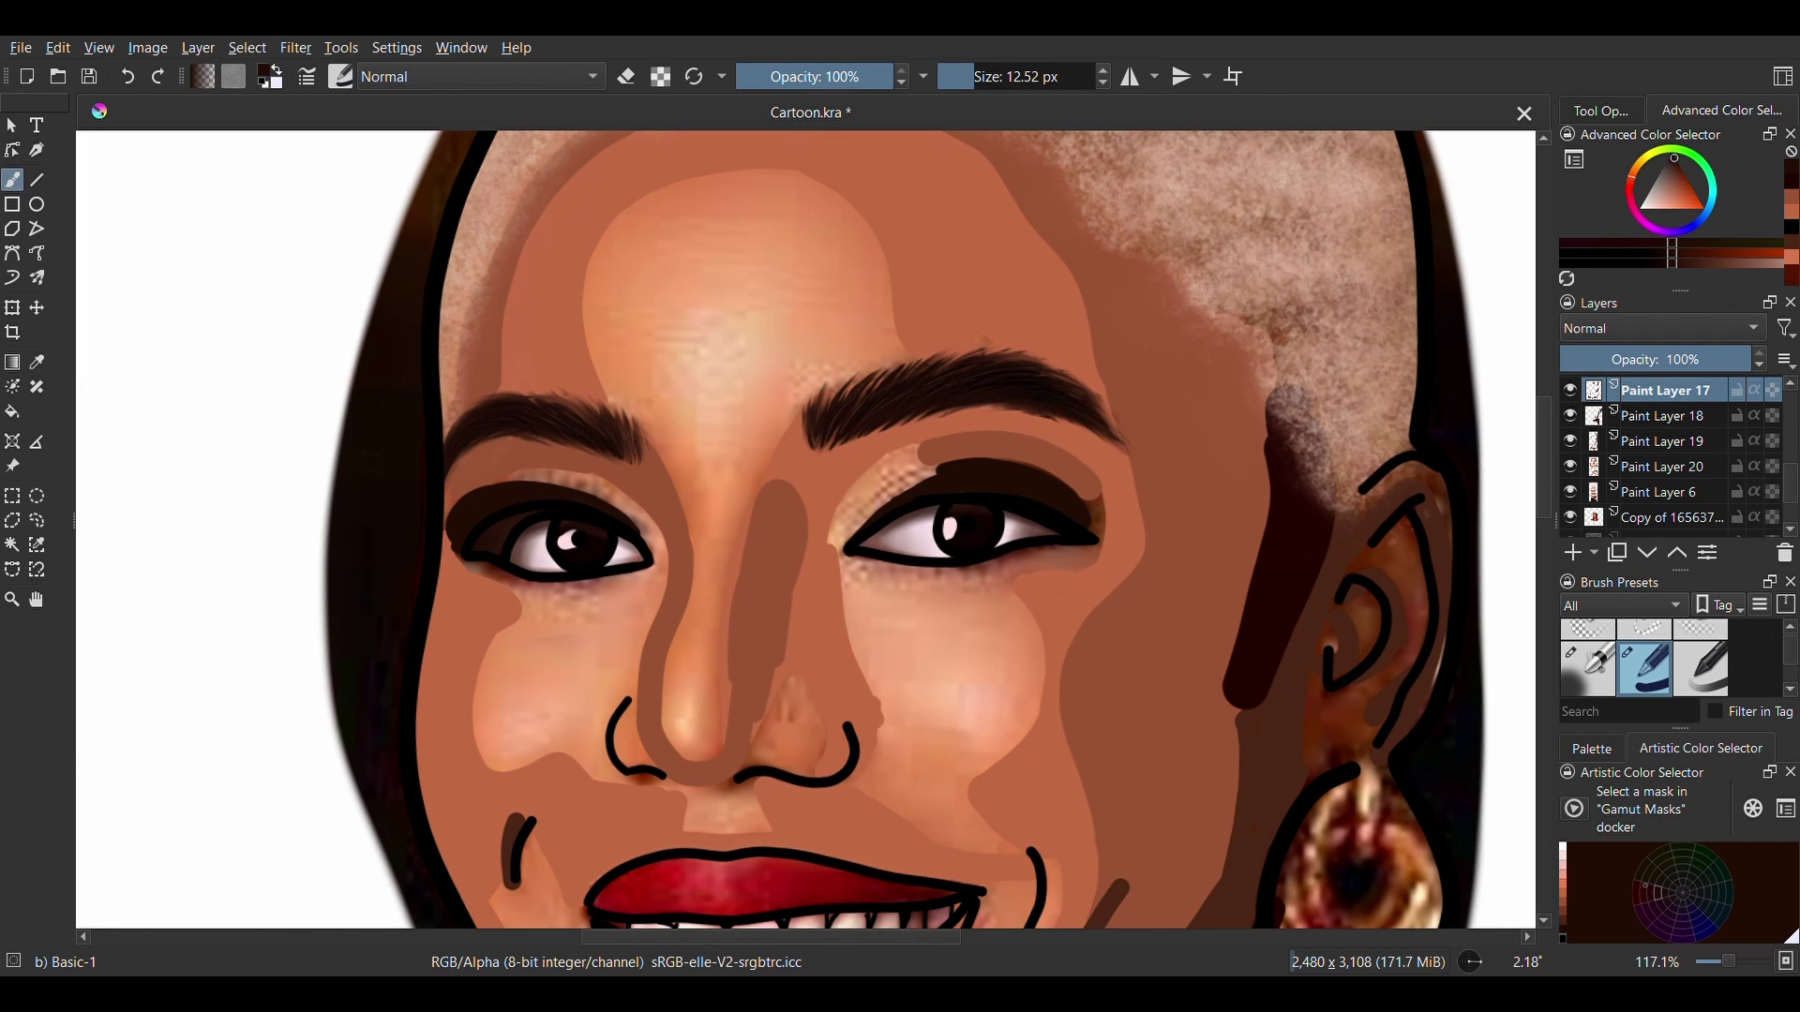
{"action": "left_click_drag", "start_coordinate": [490, 564], "coordinate": [615, 573]}
{"action": "left_click_drag", "start_coordinate": [962, 561], "coordinate": [1050, 542]}
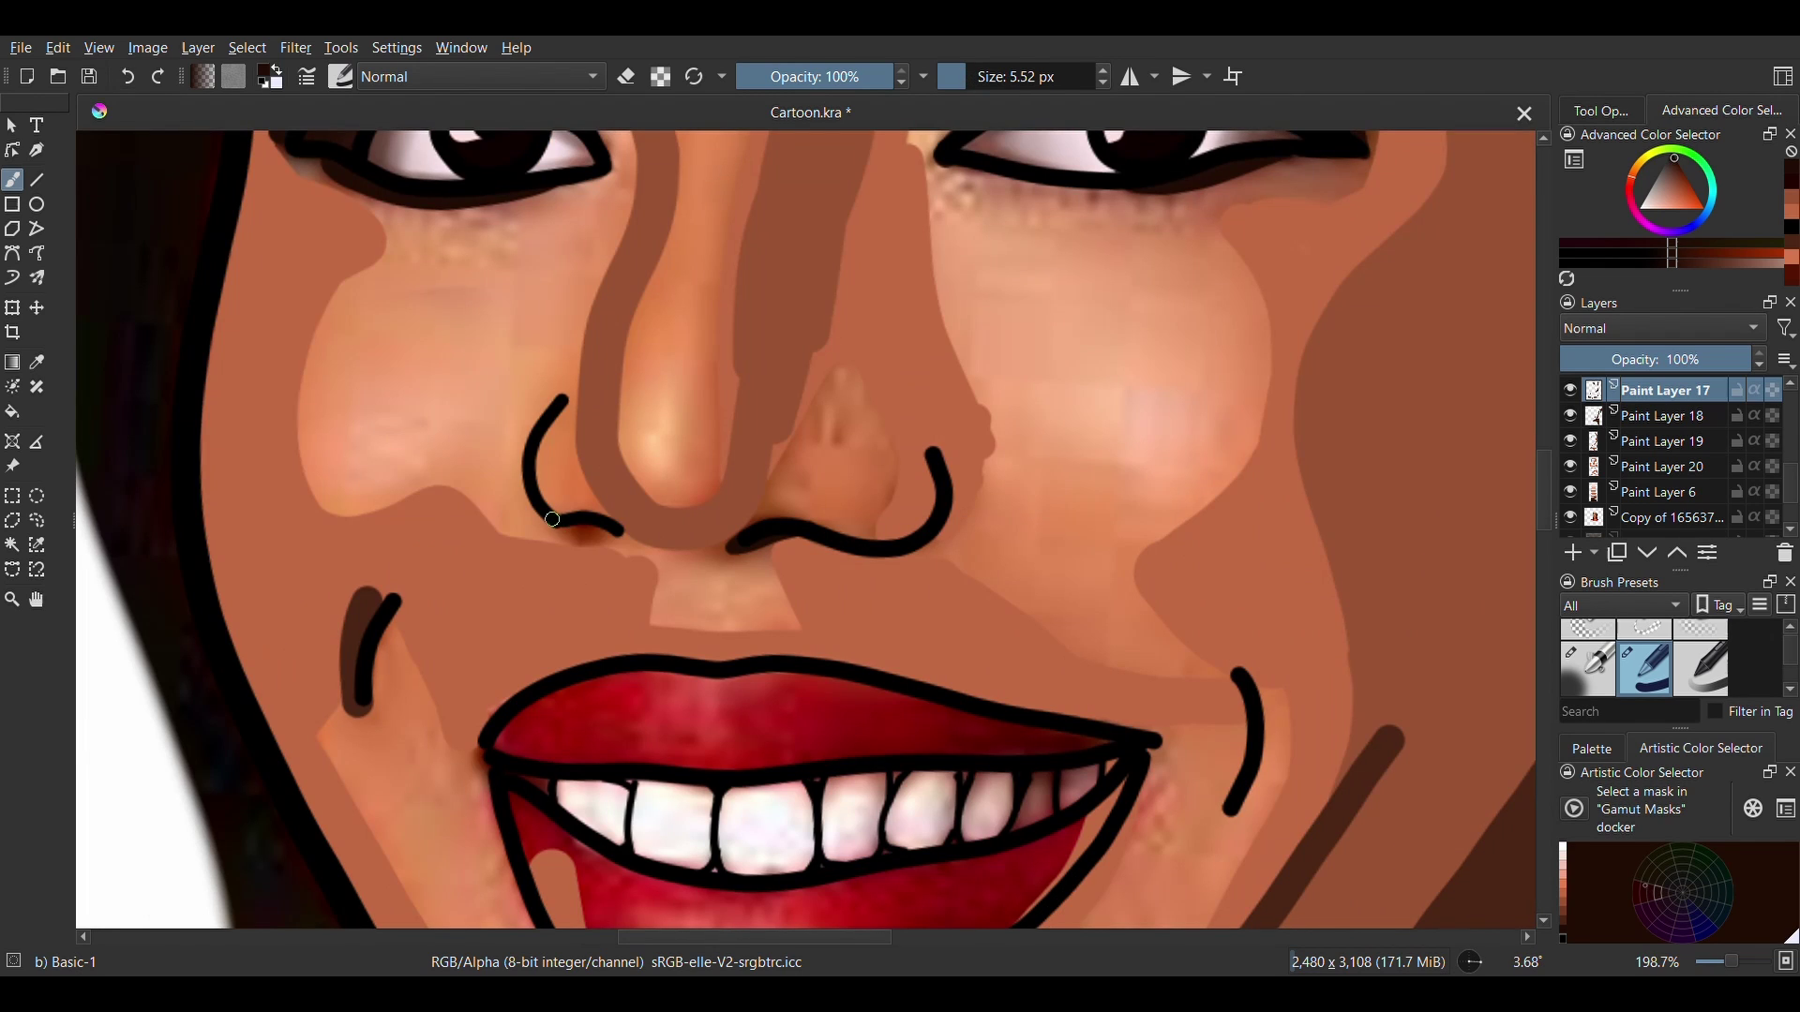
{"action": "mouse_move", "coordinate": [549, 518]}
{"action": "left_mouse_down"}
{"action": "mouse_move", "coordinate": [609, 537]}
{"action": "mouse_move", "coordinate": [570, 528]}
{"action": "left_mouse_up"}
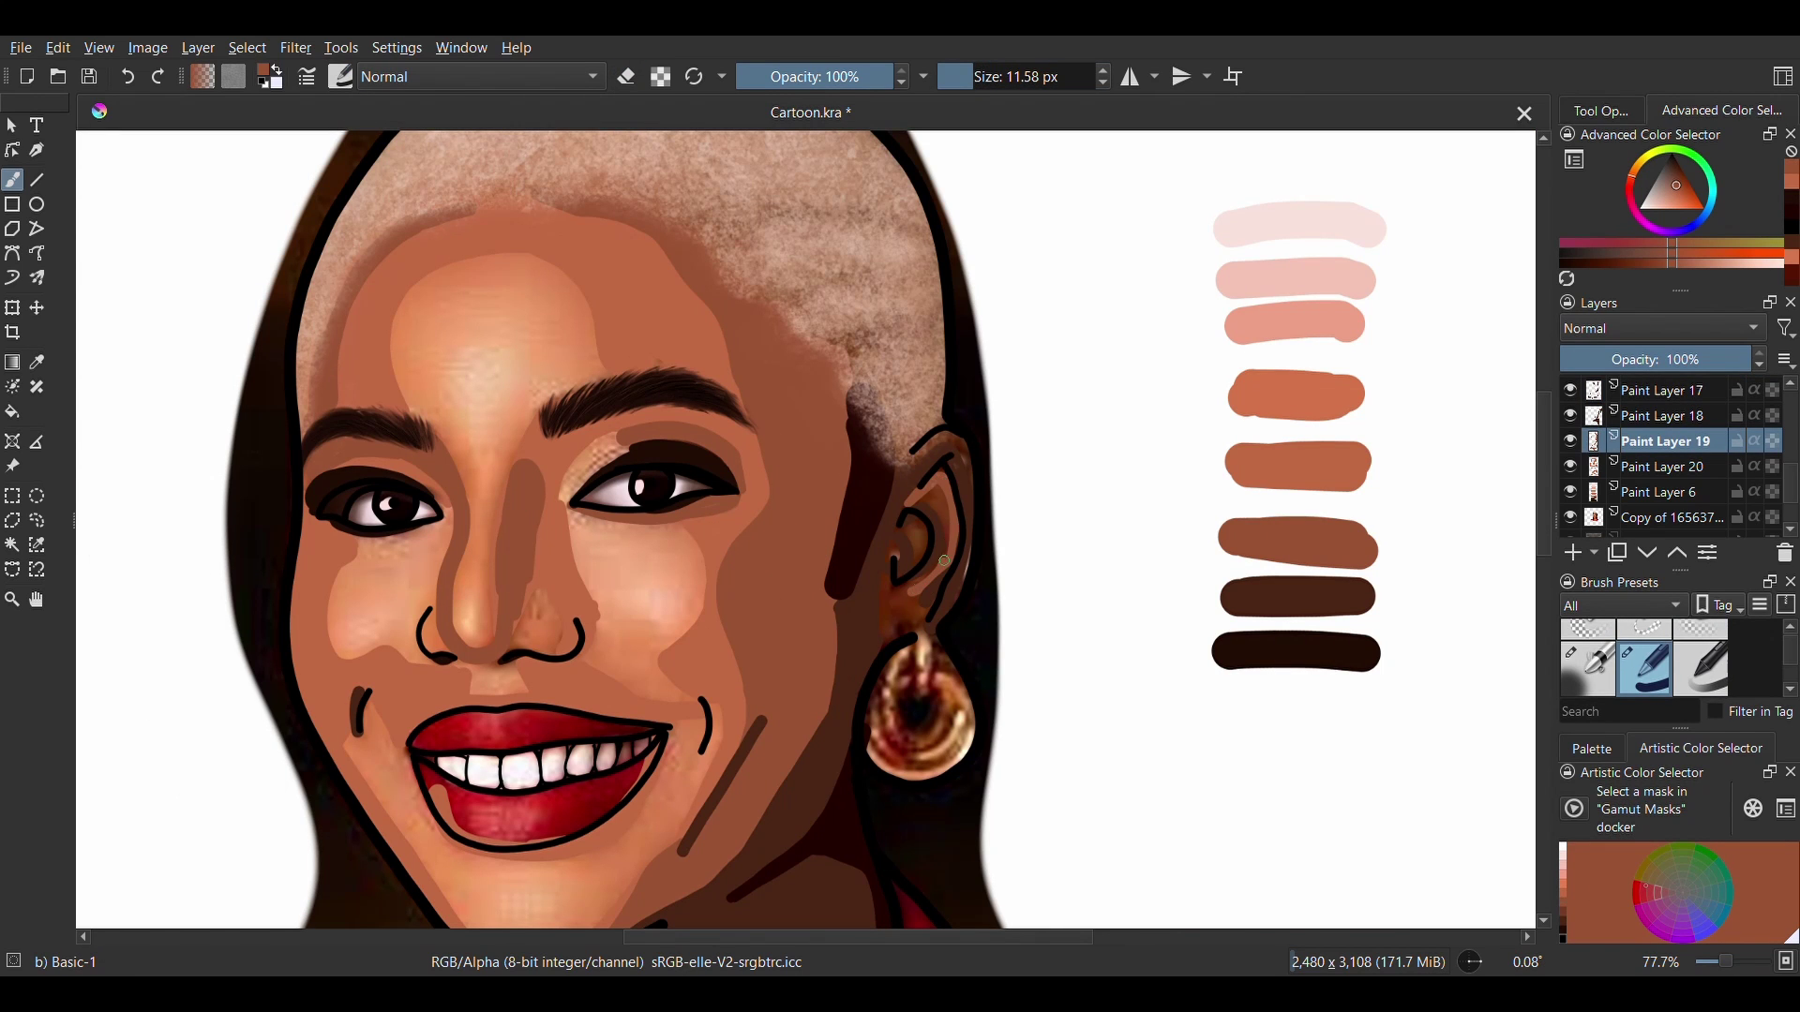
{"action": "left_click_drag", "start_coordinate": [954, 437], "coordinate": [913, 454]}
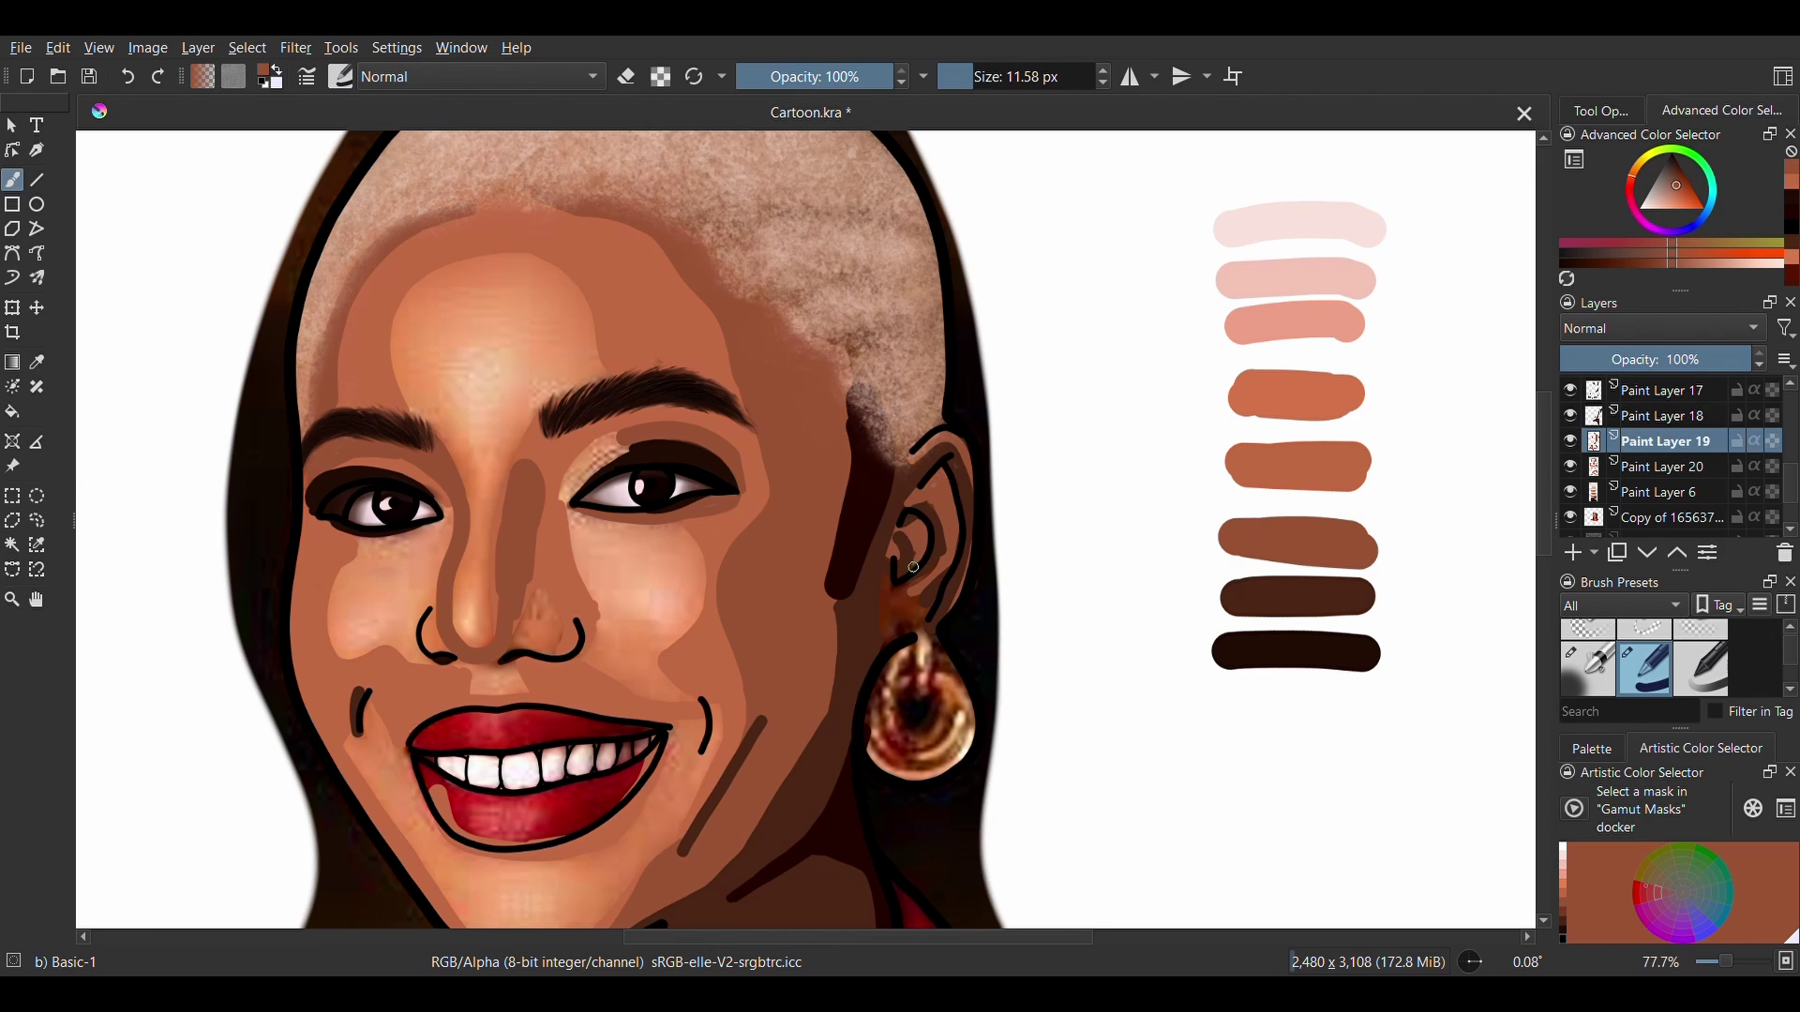
Paint a brighter orange skin tone over the forehead and nose on Paint Layer 21, using 35.10 px and 15.63 px brush sizes.
{"action": "mouse_move", "coordinate": [506, 310]}
{"action": "left_mouse_down"}
{"action": "mouse_move", "coordinate": [511, 349]}
{"action": "mouse_move", "coordinate": [590, 290]}
{"action": "mouse_move", "coordinate": [652, 320]}
{"action": "mouse_move", "coordinate": [636, 339]}
{"action": "mouse_move", "coordinate": [536, 339]}
{"action": "mouse_move", "coordinate": [528, 424]}
{"action": "left_mouse_up"}
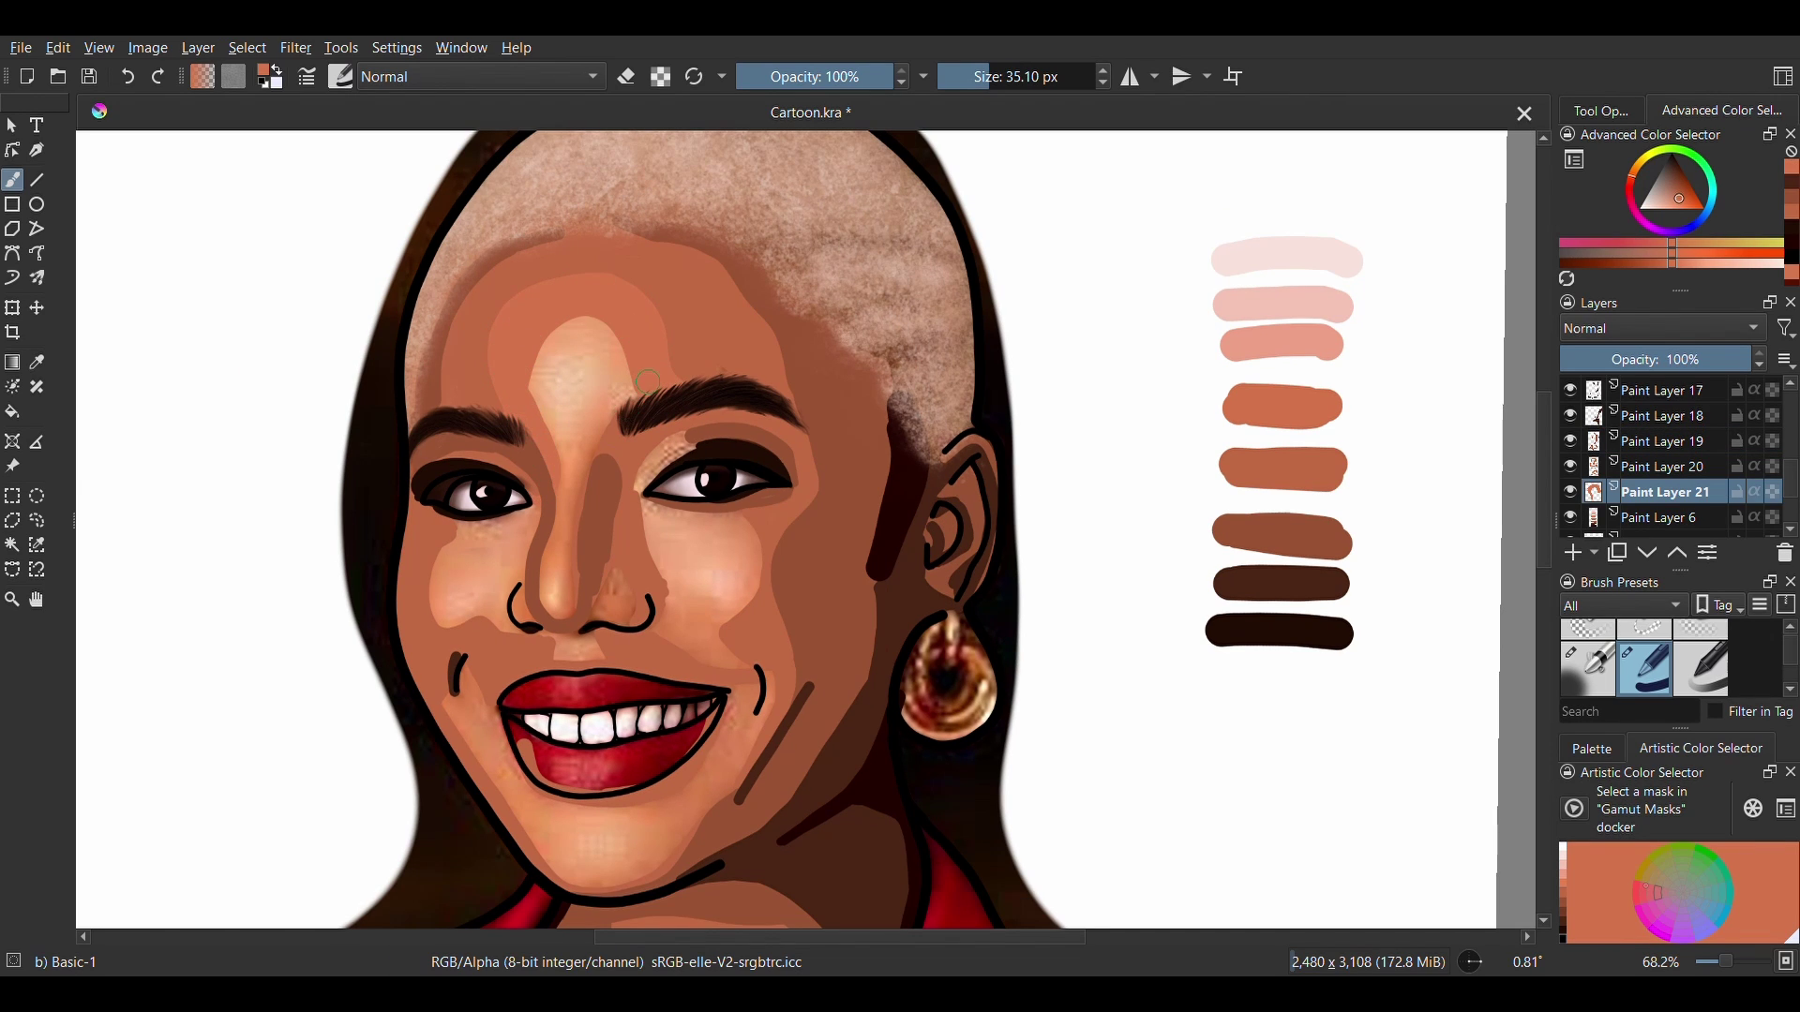
{"action": "left_click_drag", "start_coordinate": [543, 593], "coordinate": [542, 564]}
{"action": "left_click_drag", "start_coordinate": [570, 553], "coordinate": [574, 614]}
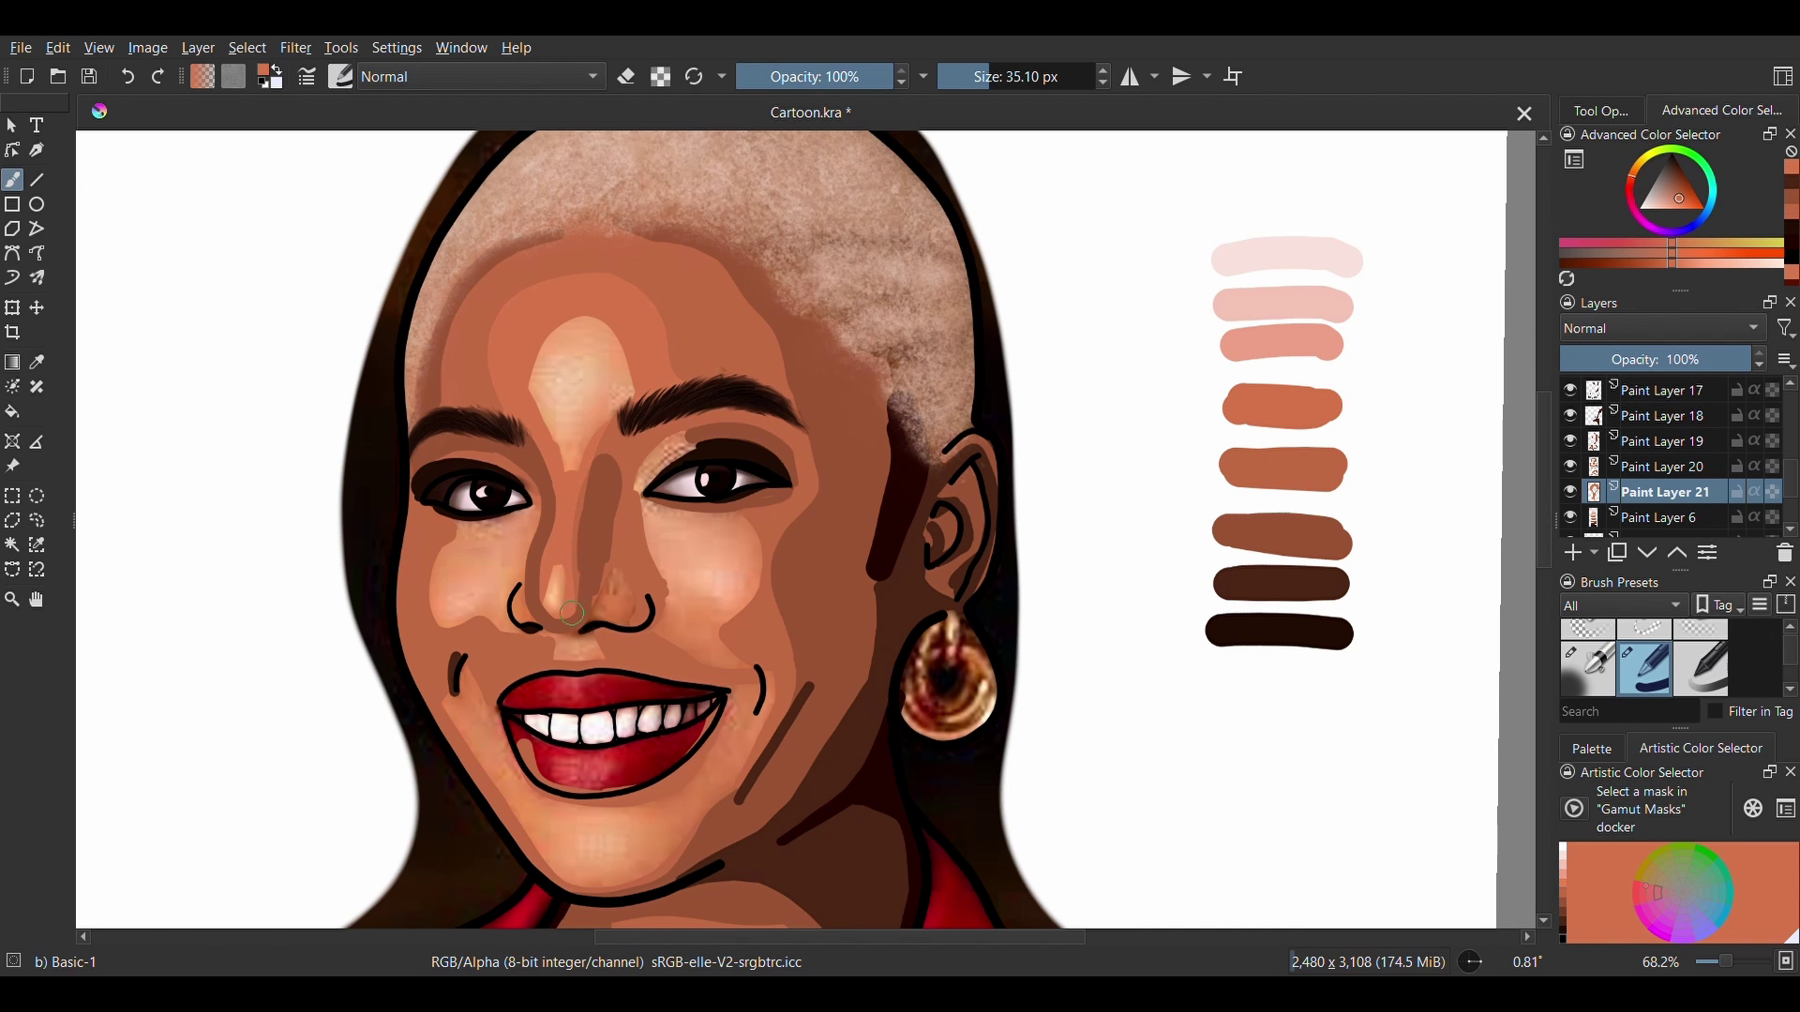
{"action": "left_click_drag", "start_coordinate": [982, 82], "coordinate": [977, 82]}
{"action": "scroll", "coordinate": [576, 468], "scroll_direction": "up", "scroll_amount": 3}
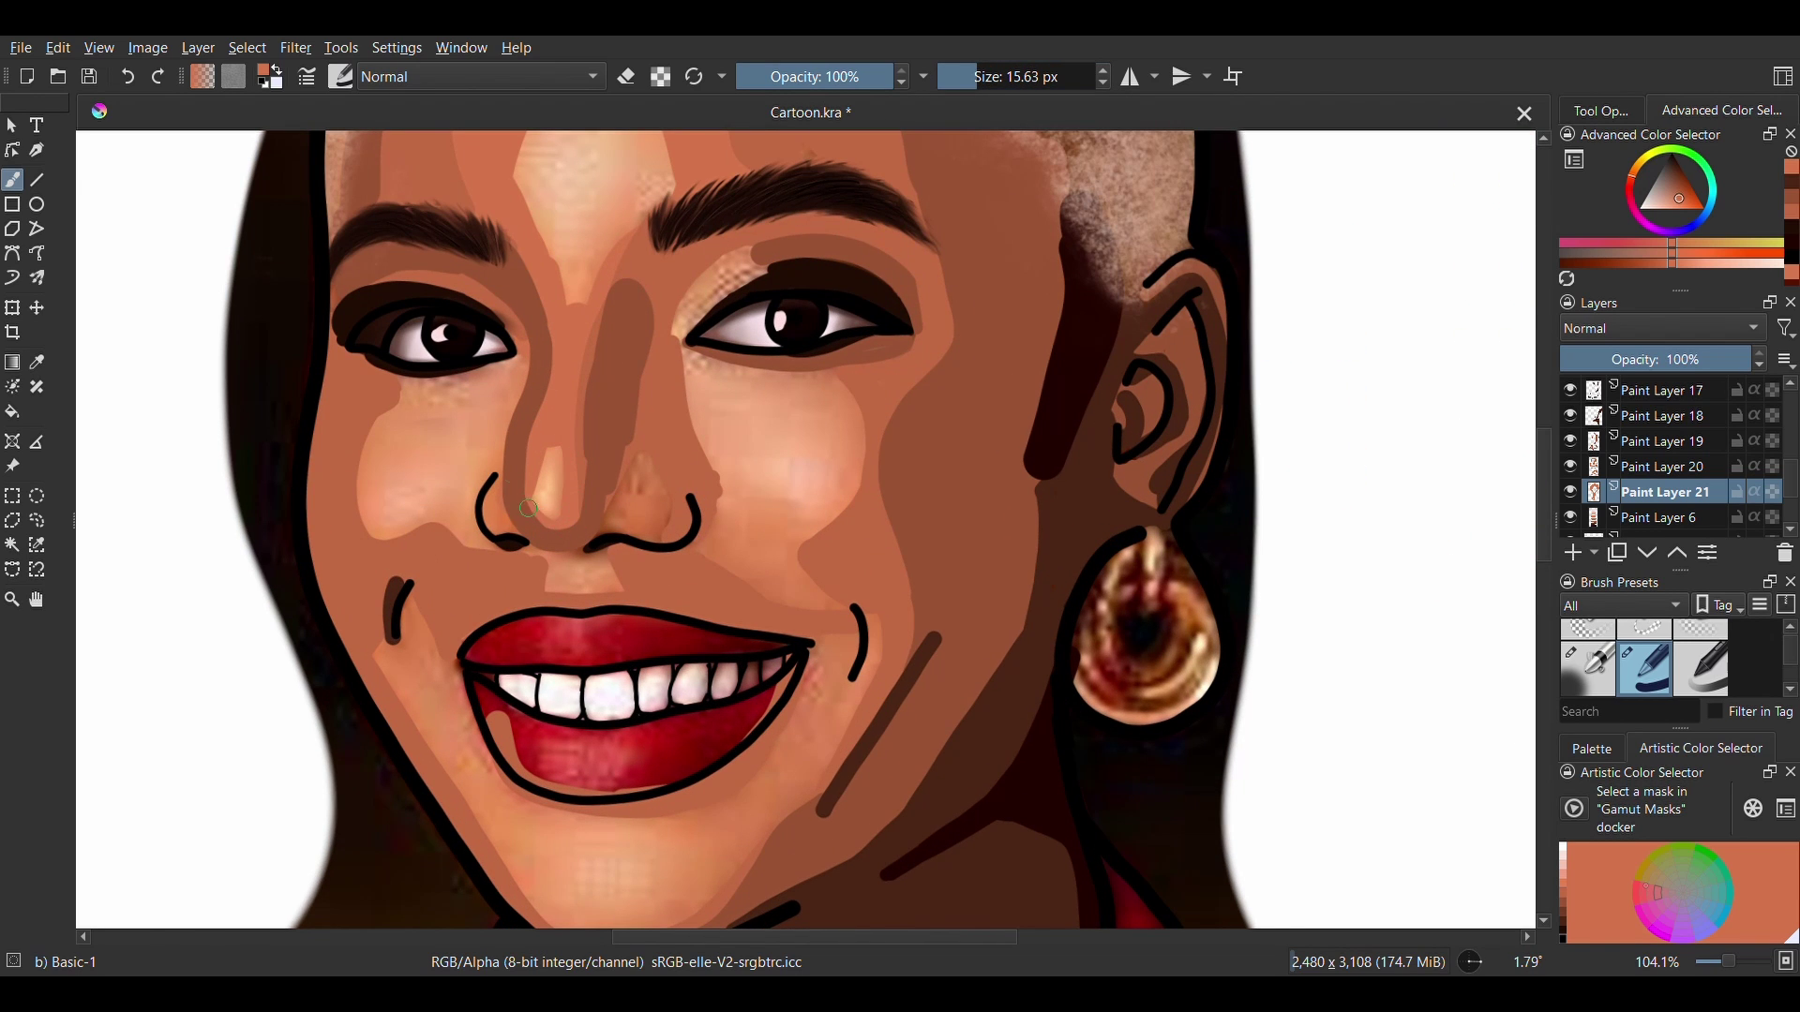
{"action": "left_click", "coordinate": [127, 76]}
{"action": "left_click_drag", "start_coordinate": [504, 466], "coordinate": [497, 531]}
{"action": "mouse_move", "coordinate": [655, 463]}
{"action": "left_mouse_down"}
{"action": "mouse_move", "coordinate": [642, 487]}
{"action": "mouse_move", "coordinate": [678, 503]}
{"action": "left_mouse_up"}
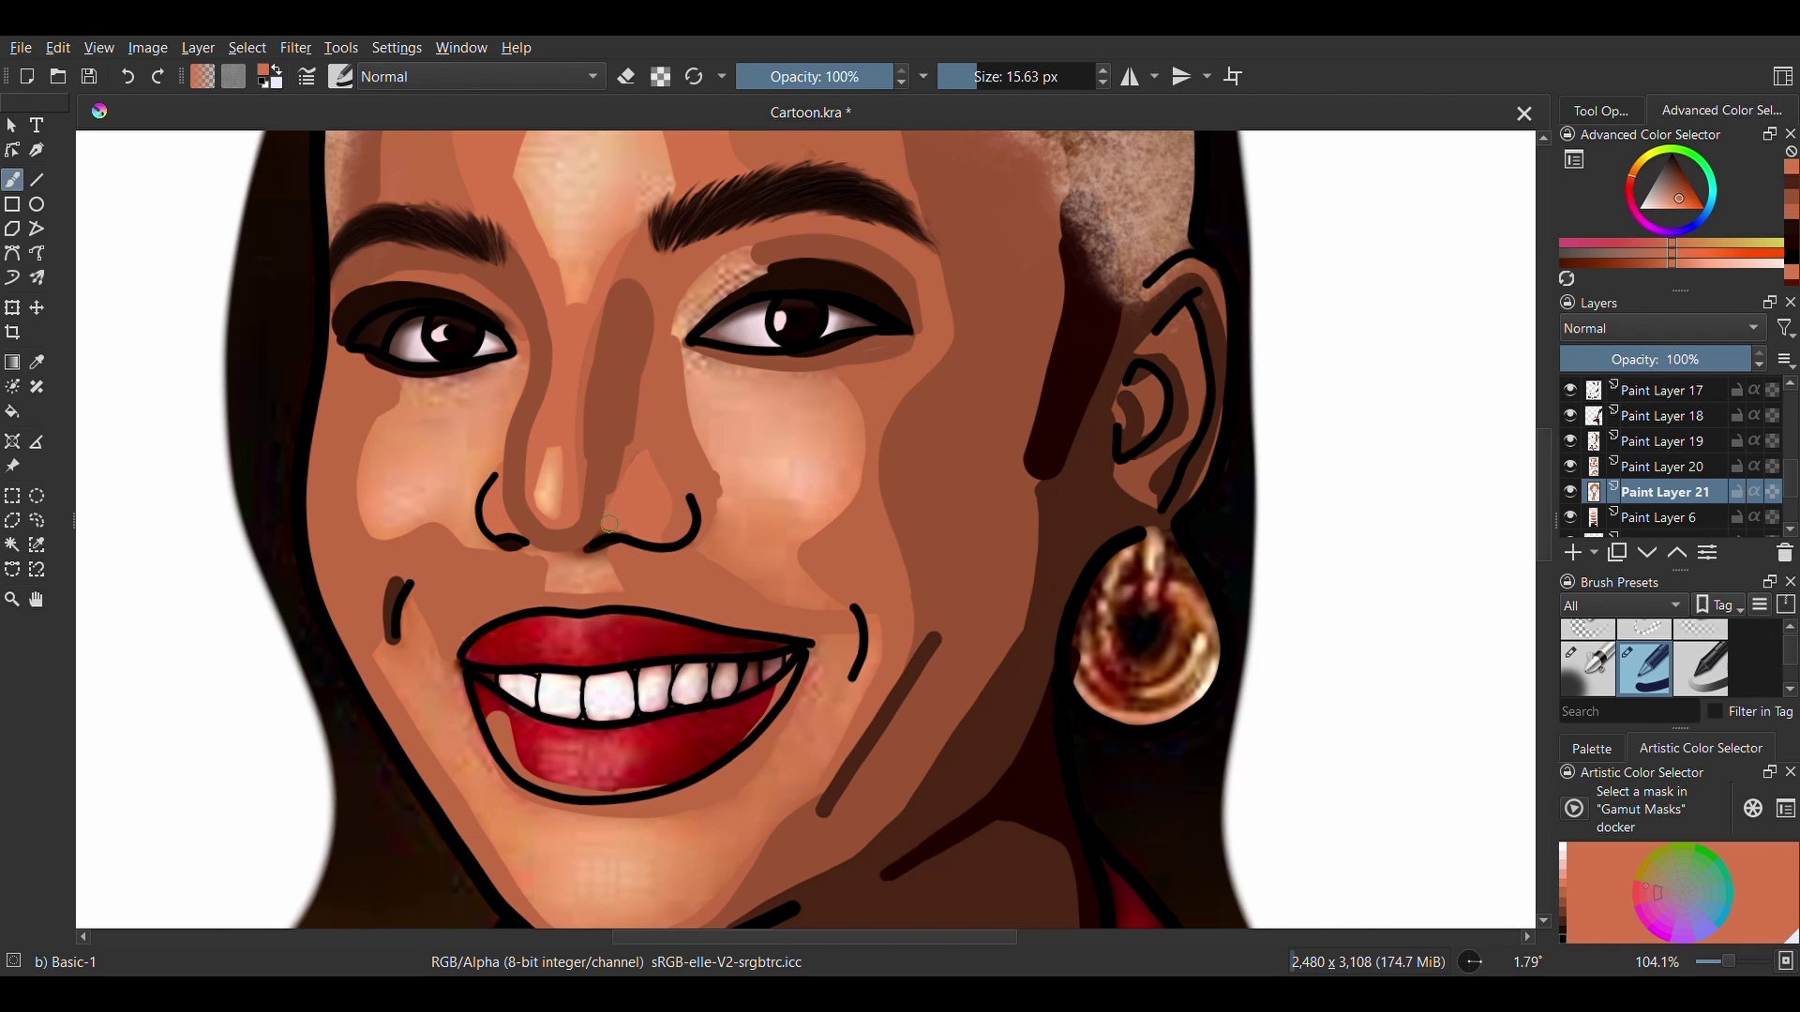
Paint the orange skin tone above the upper lip, across the cheek and at the inner corner of the eyelid.
{"action": "left_click_drag", "start_coordinate": [561, 568], "coordinate": [610, 579]}
{"action": "scroll", "coordinate": [768, 487], "scroll_direction": "down", "scroll_amount": 1}
{"action": "mouse_move", "coordinate": [743, 395]}
{"action": "left_mouse_down"}
{"action": "mouse_move", "coordinate": [776, 443]}
{"action": "mouse_move", "coordinate": [755, 380]}
{"action": "mouse_move", "coordinate": [829, 387]}
{"action": "mouse_move", "coordinate": [802, 511]}
{"action": "left_mouse_up"}
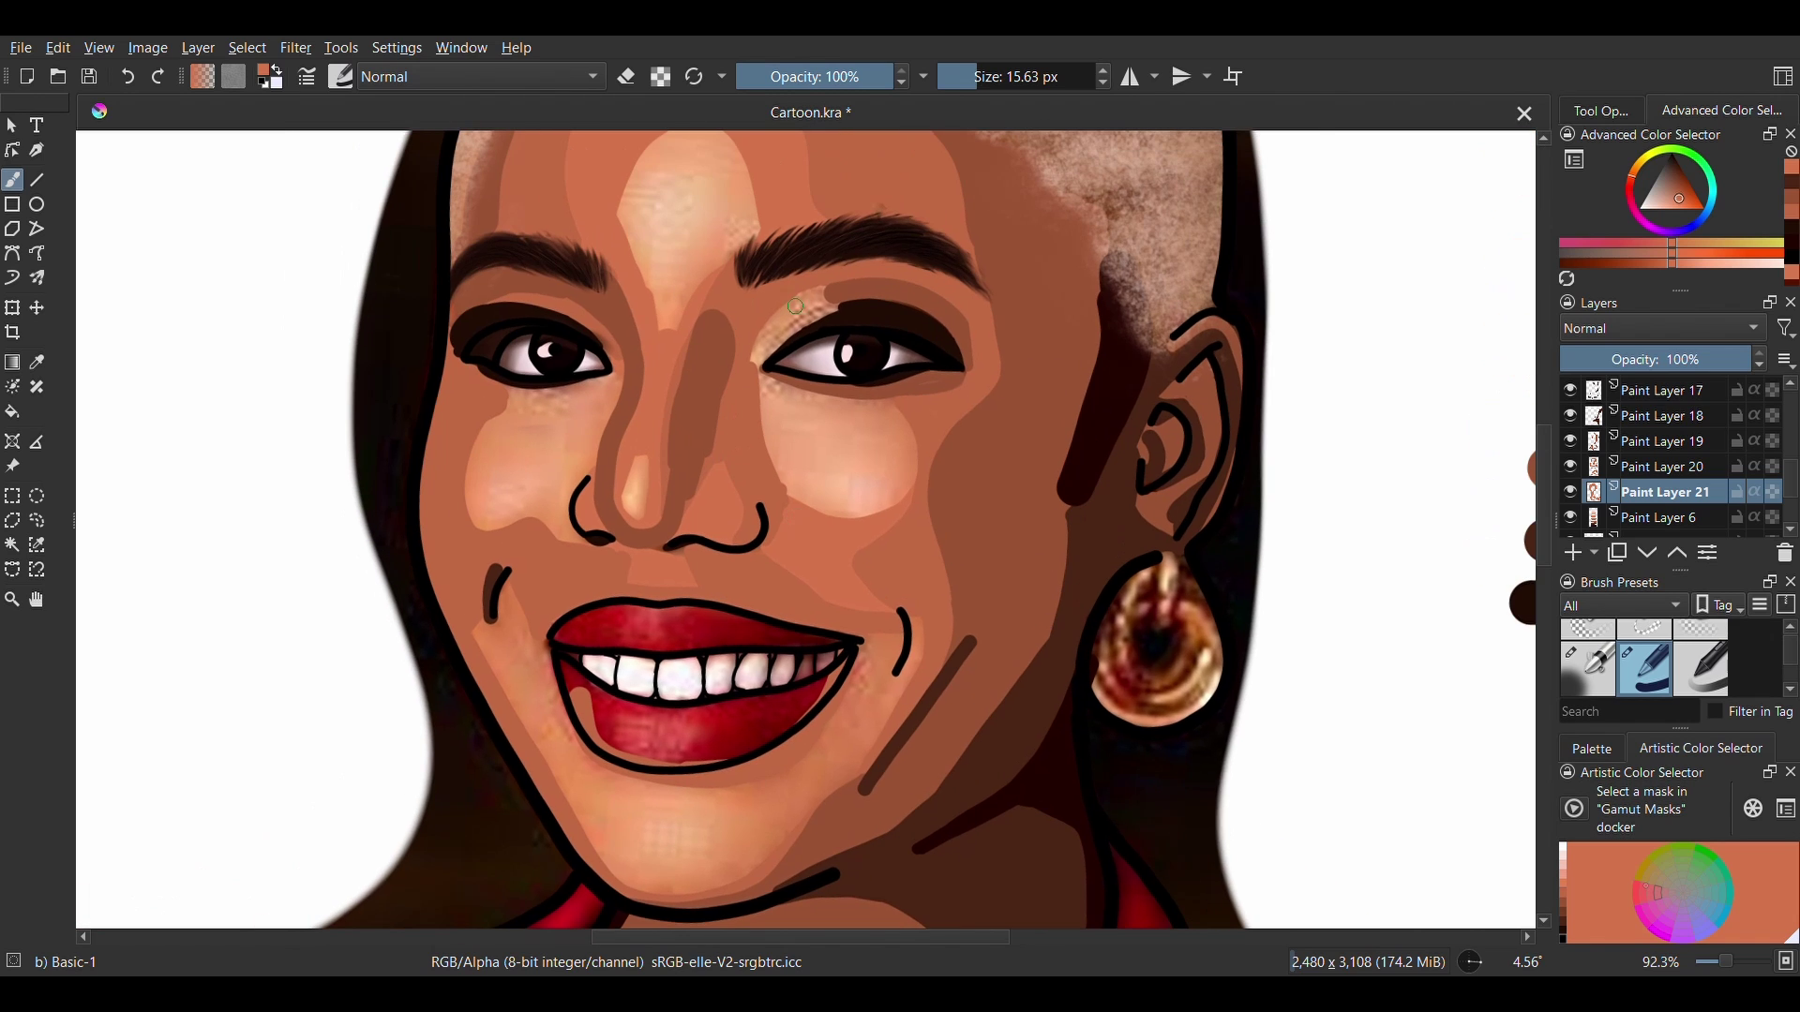
{"action": "left_click_drag", "start_coordinate": [764, 351], "coordinate": [814, 310]}
Paint the orange skin tone around the chin and lower jaw, leaving a highlight in the middle of the chin.
{"action": "scroll", "coordinate": [565, 532], "scroll_direction": "down", "scroll_amount": 2}
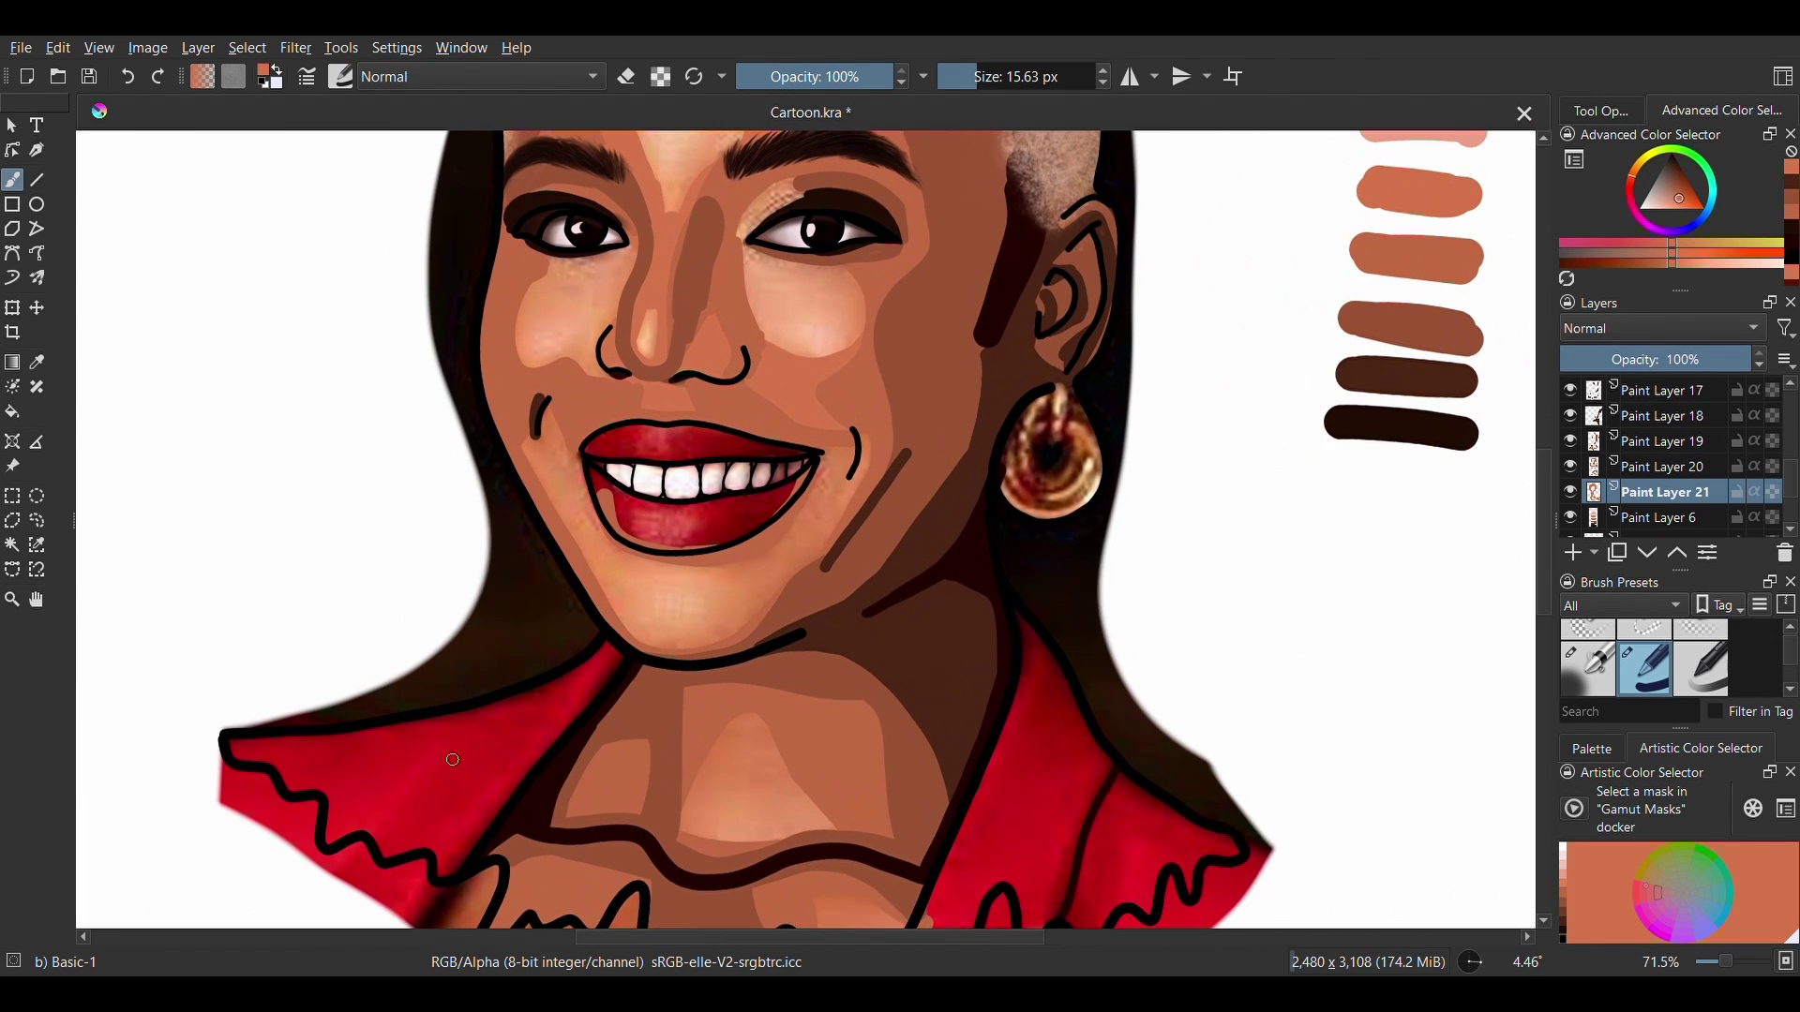
{"action": "mouse_move", "coordinate": [581, 563]}
{"action": "left_mouse_down"}
{"action": "mouse_move", "coordinate": [583, 614]}
{"action": "mouse_move", "coordinate": [615, 651]}
{"action": "mouse_move", "coordinate": [593, 564]}
{"action": "mouse_move", "coordinate": [685, 650]}
{"action": "left_mouse_up"}
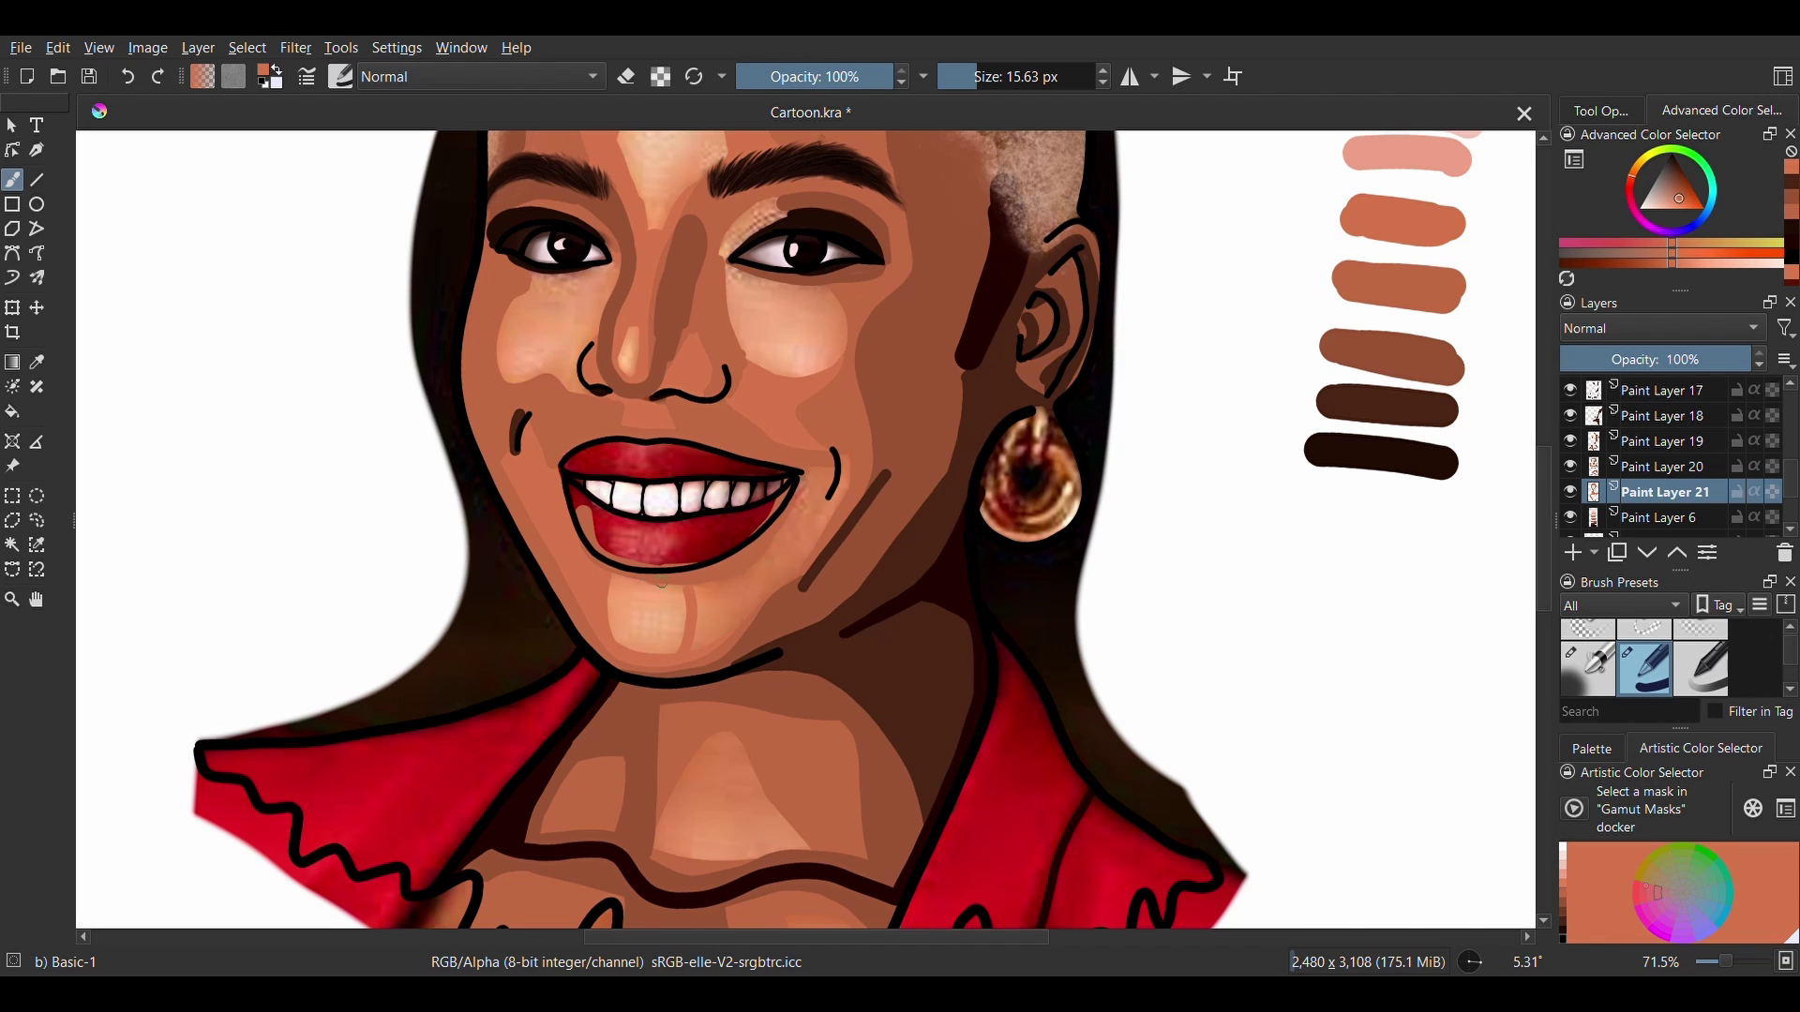
{"action": "mouse_move", "coordinate": [767, 567]}
{"action": "left_mouse_down"}
{"action": "mouse_move", "coordinate": [820, 491]}
{"action": "mouse_move", "coordinate": [813, 558]}
{"action": "left_mouse_up"}
{"action": "left_click_drag", "start_coordinate": [718, 657], "coordinate": [703, 603]}
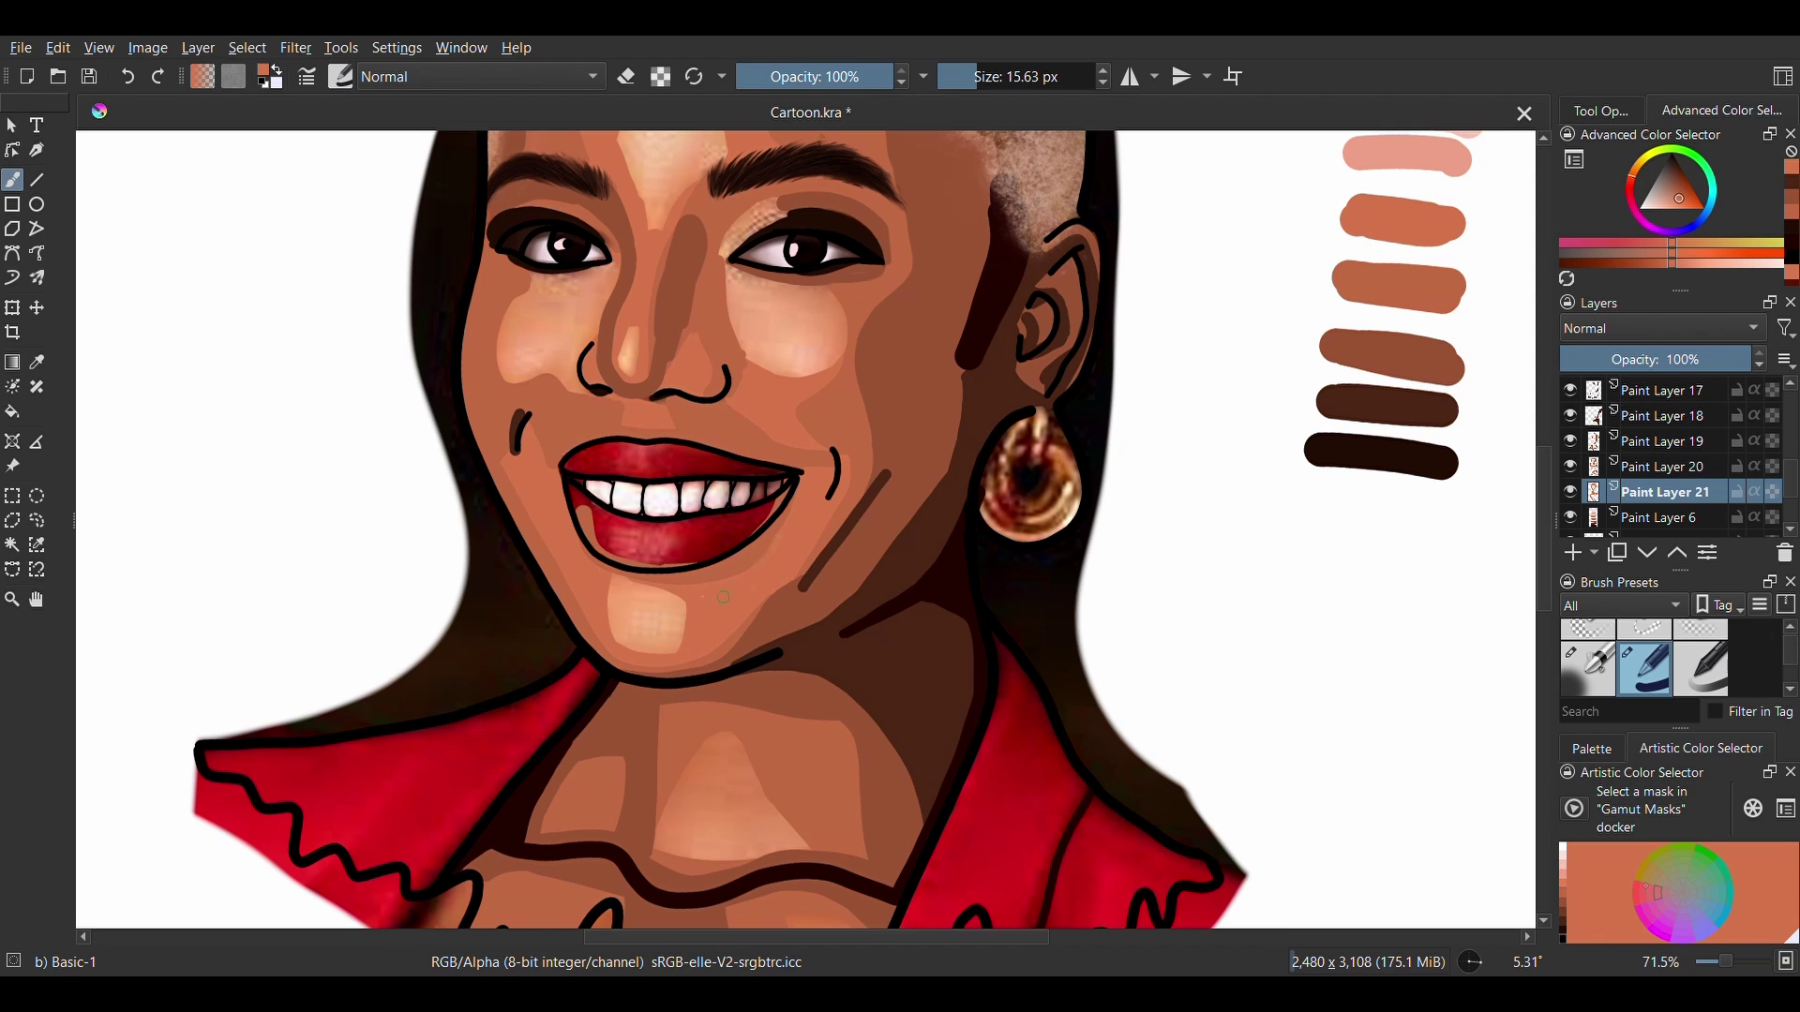
Paint the orange skin tone over the centre of the neck and the upper chest, enlarging the brush to 26.37 px.
{"action": "scroll", "coordinate": [746, 580], "scroll_direction": "down", "scroll_amount": 2}
{"action": "scroll", "coordinate": [755, 536], "scroll_direction": "up", "scroll_amount": 1}
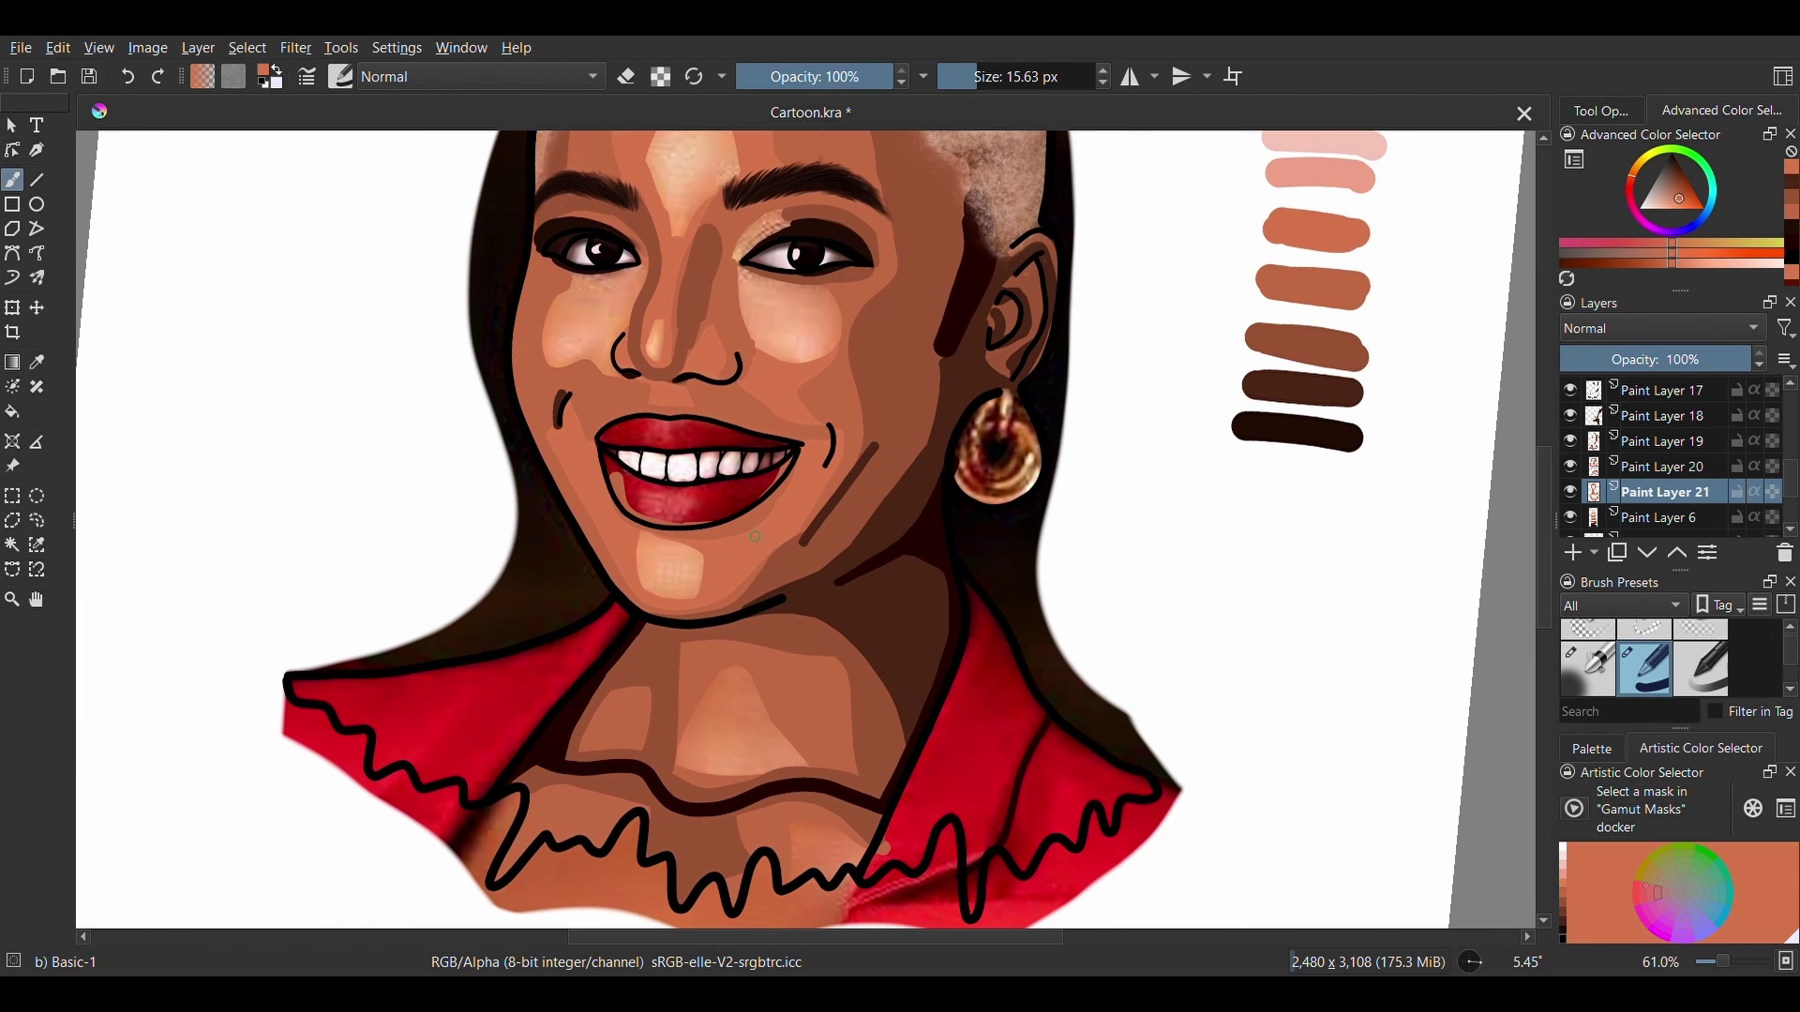
{"action": "mouse_move", "coordinate": [706, 750]}
{"action": "left_mouse_down"}
{"action": "mouse_move", "coordinate": [782, 765]}
{"action": "mouse_move", "coordinate": [702, 732]}
{"action": "mouse_move", "coordinate": [778, 761]}
{"action": "mouse_move", "coordinate": [797, 731]}
{"action": "left_mouse_up"}
{"action": "left_click", "coordinate": [984, 77]}
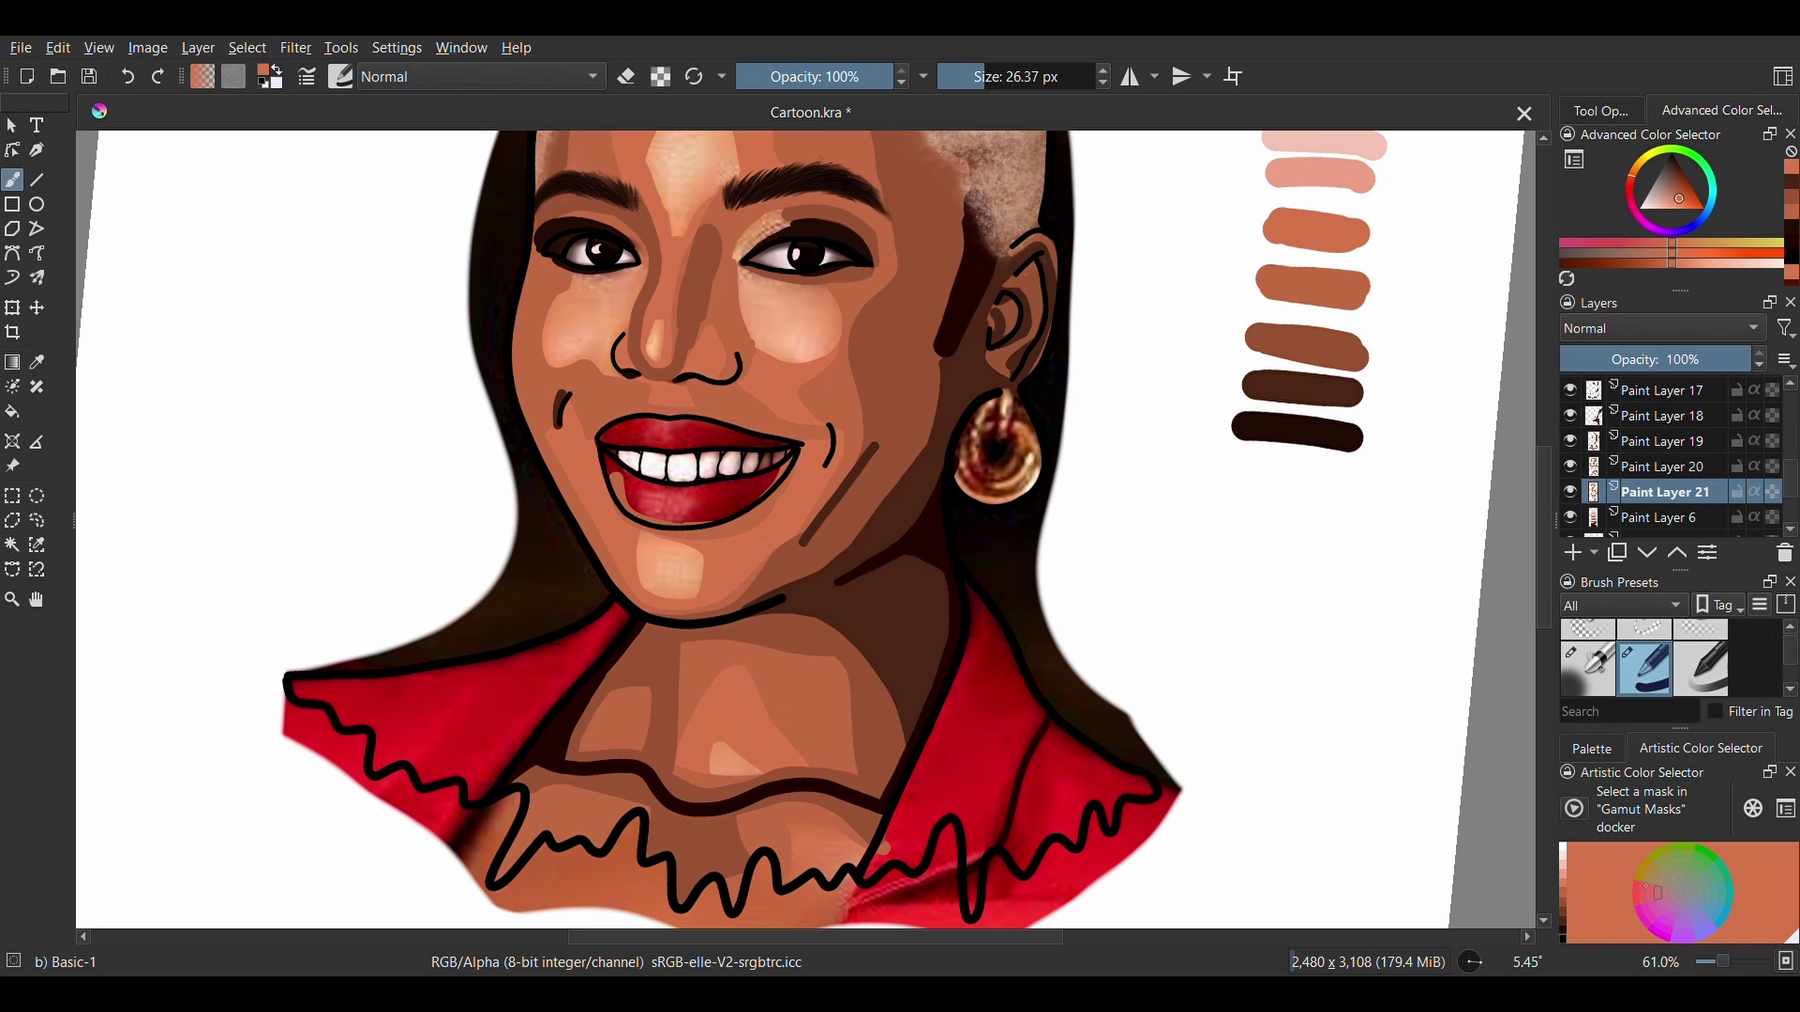
{"action": "left_click_drag", "start_coordinate": [843, 692], "coordinate": [767, 841]}
Refine the orange between the eyebrows and paint a lighter orange over the cheeks on Paint Layer 22 with a 14.55 px brush.
{"action": "scroll", "coordinate": [767, 841], "scroll_direction": "up", "scroll_amount": 2}
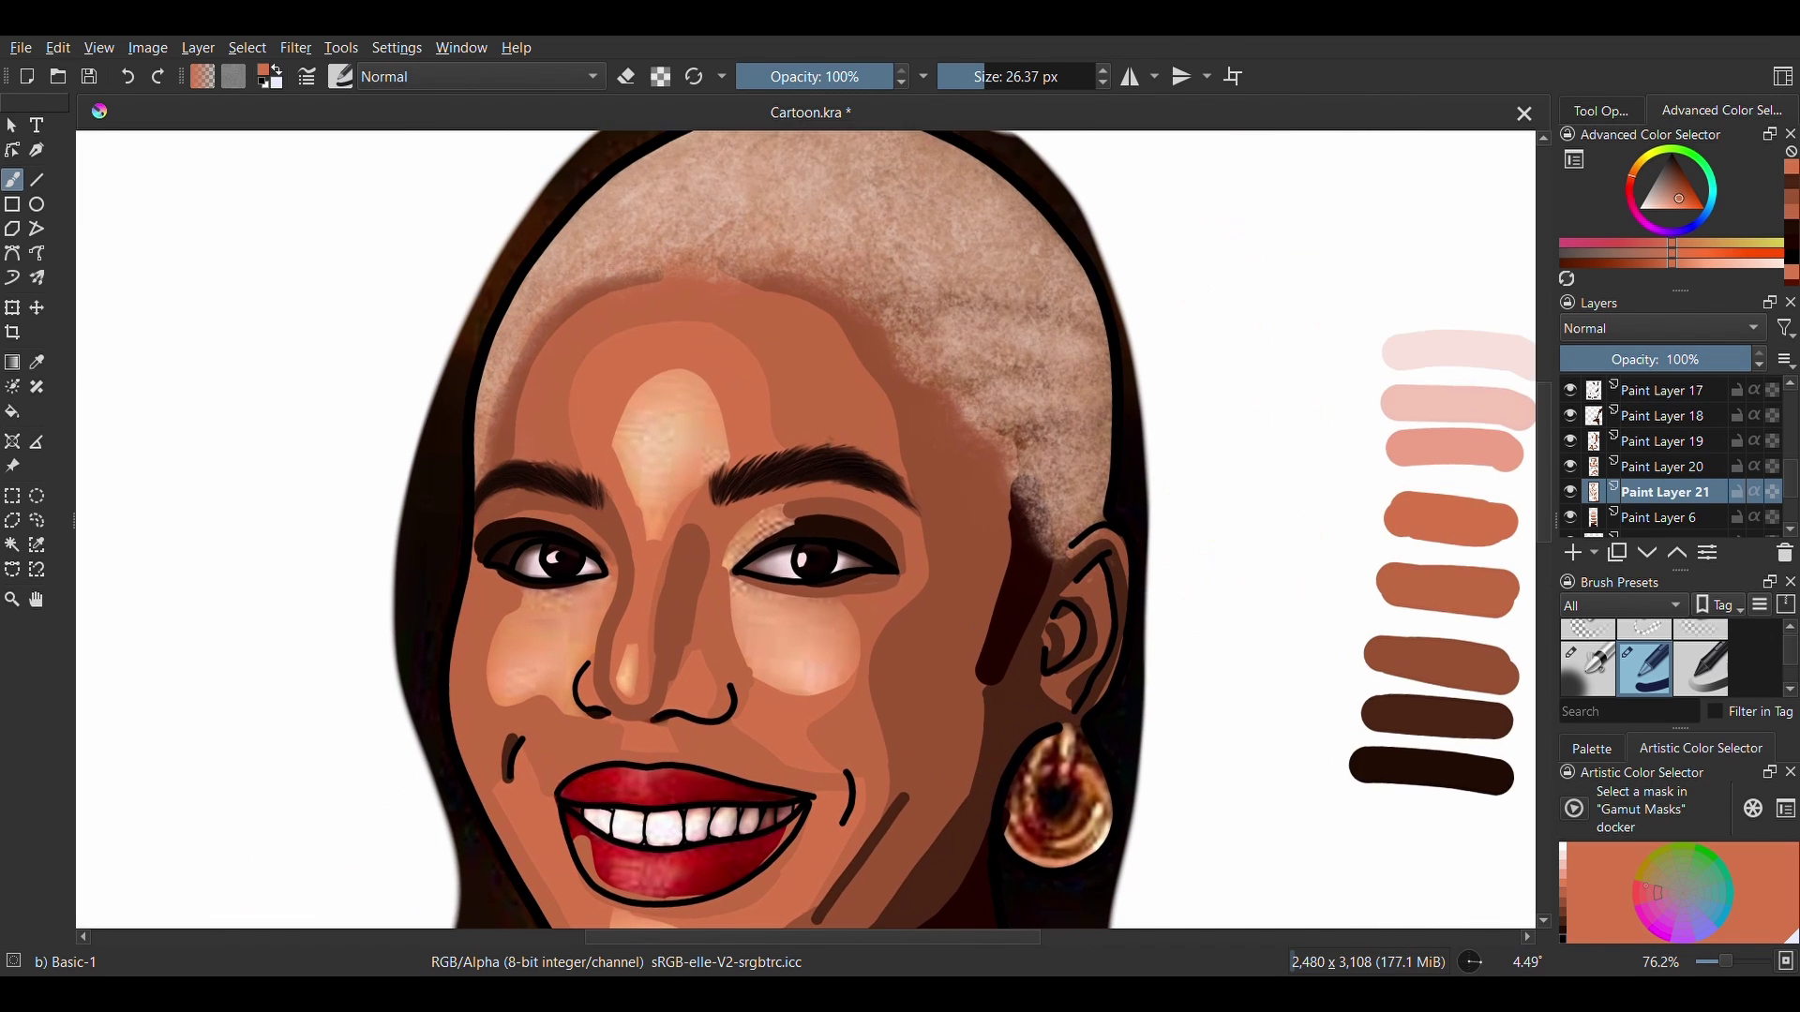
{"action": "mouse_move", "coordinate": [679, 519]}
{"action": "left_mouse_down"}
{"action": "mouse_move", "coordinate": [721, 495]}
{"action": "mouse_move", "coordinate": [683, 484]}
{"action": "mouse_move", "coordinate": [661, 548]}
{"action": "left_mouse_up"}
{"action": "key", "text": "ctrl+z"}
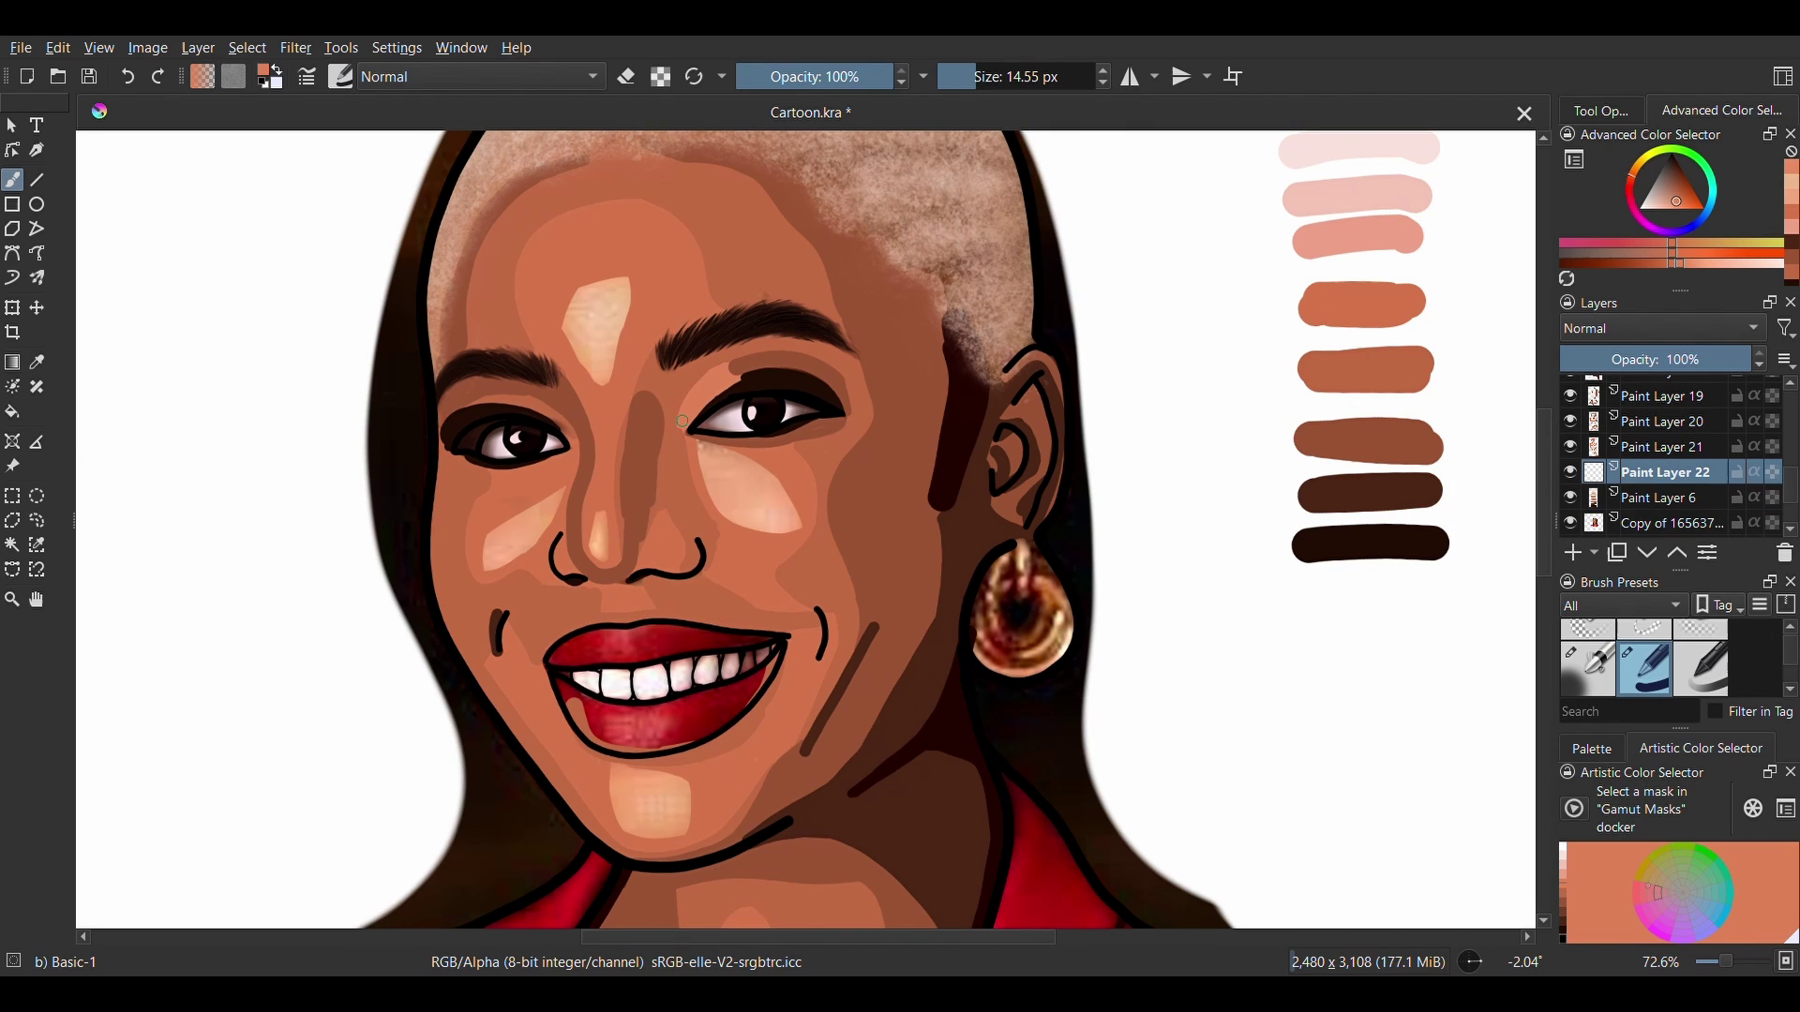
{"action": "mouse_move", "coordinate": [558, 501]}
{"action": "left_mouse_down"}
{"action": "mouse_move", "coordinate": [492, 548]}
{"action": "mouse_move", "coordinate": [535, 520]}
{"action": "left_mouse_up"}
{"action": "mouse_move", "coordinate": [797, 507]}
{"action": "left_mouse_down"}
{"action": "mouse_move", "coordinate": [697, 454]}
{"action": "mouse_move", "coordinate": [721, 507]}
{"action": "mouse_move", "coordinate": [709, 461]}
{"action": "mouse_move", "coordinate": [725, 459]}
{"action": "mouse_move", "coordinate": [751, 468]}
{"action": "mouse_move", "coordinate": [721, 487]}
{"action": "mouse_move", "coordinate": [773, 488]}
{"action": "mouse_move", "coordinate": [806, 522]}
{"action": "left_mouse_up"}
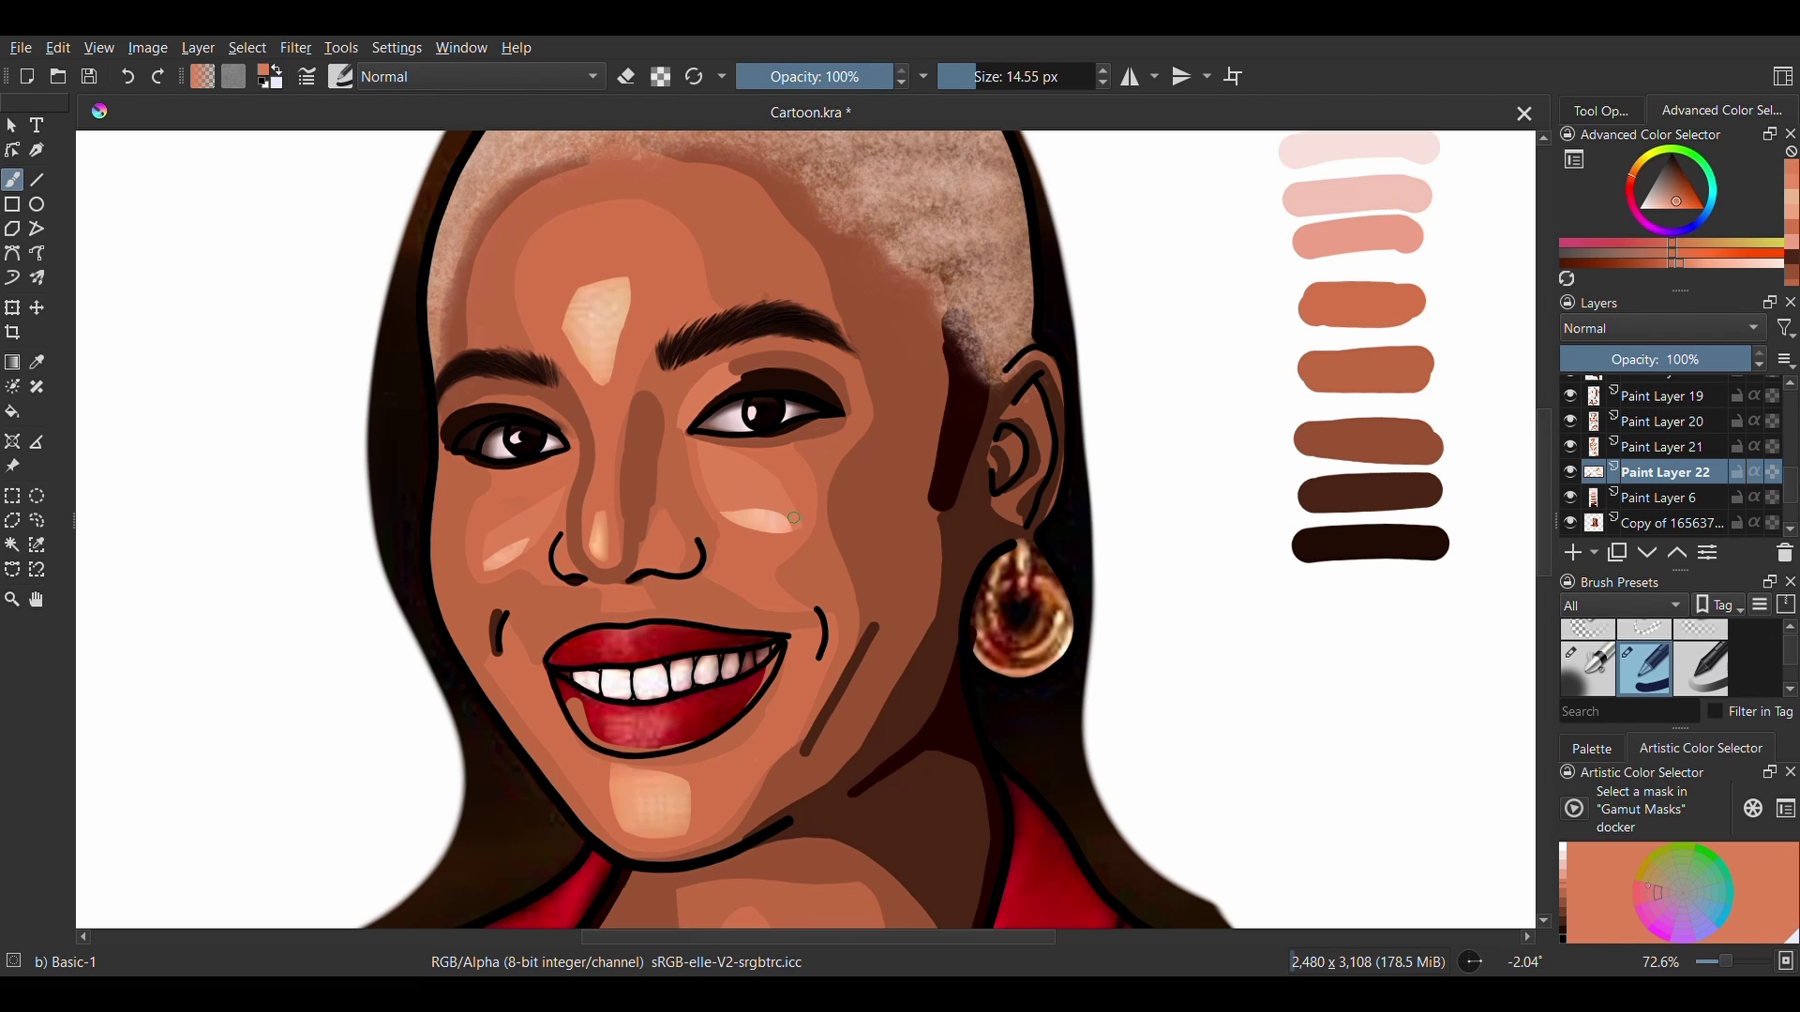
Cover the remaining highlight in the centre of the neck with the lighter orange on Paint Layer 22.
{"action": "scroll", "coordinate": [793, 517], "scroll_direction": "down", "scroll_amount": 2}
{"action": "scroll", "coordinate": [769, 600], "scroll_direction": "up", "scroll_amount": 3}
{"action": "mouse_move", "coordinate": [799, 710]}
{"action": "left_mouse_down"}
{"action": "mouse_move", "coordinate": [736, 710]}
{"action": "mouse_move", "coordinate": [723, 675]}
{"action": "left_mouse_up"}
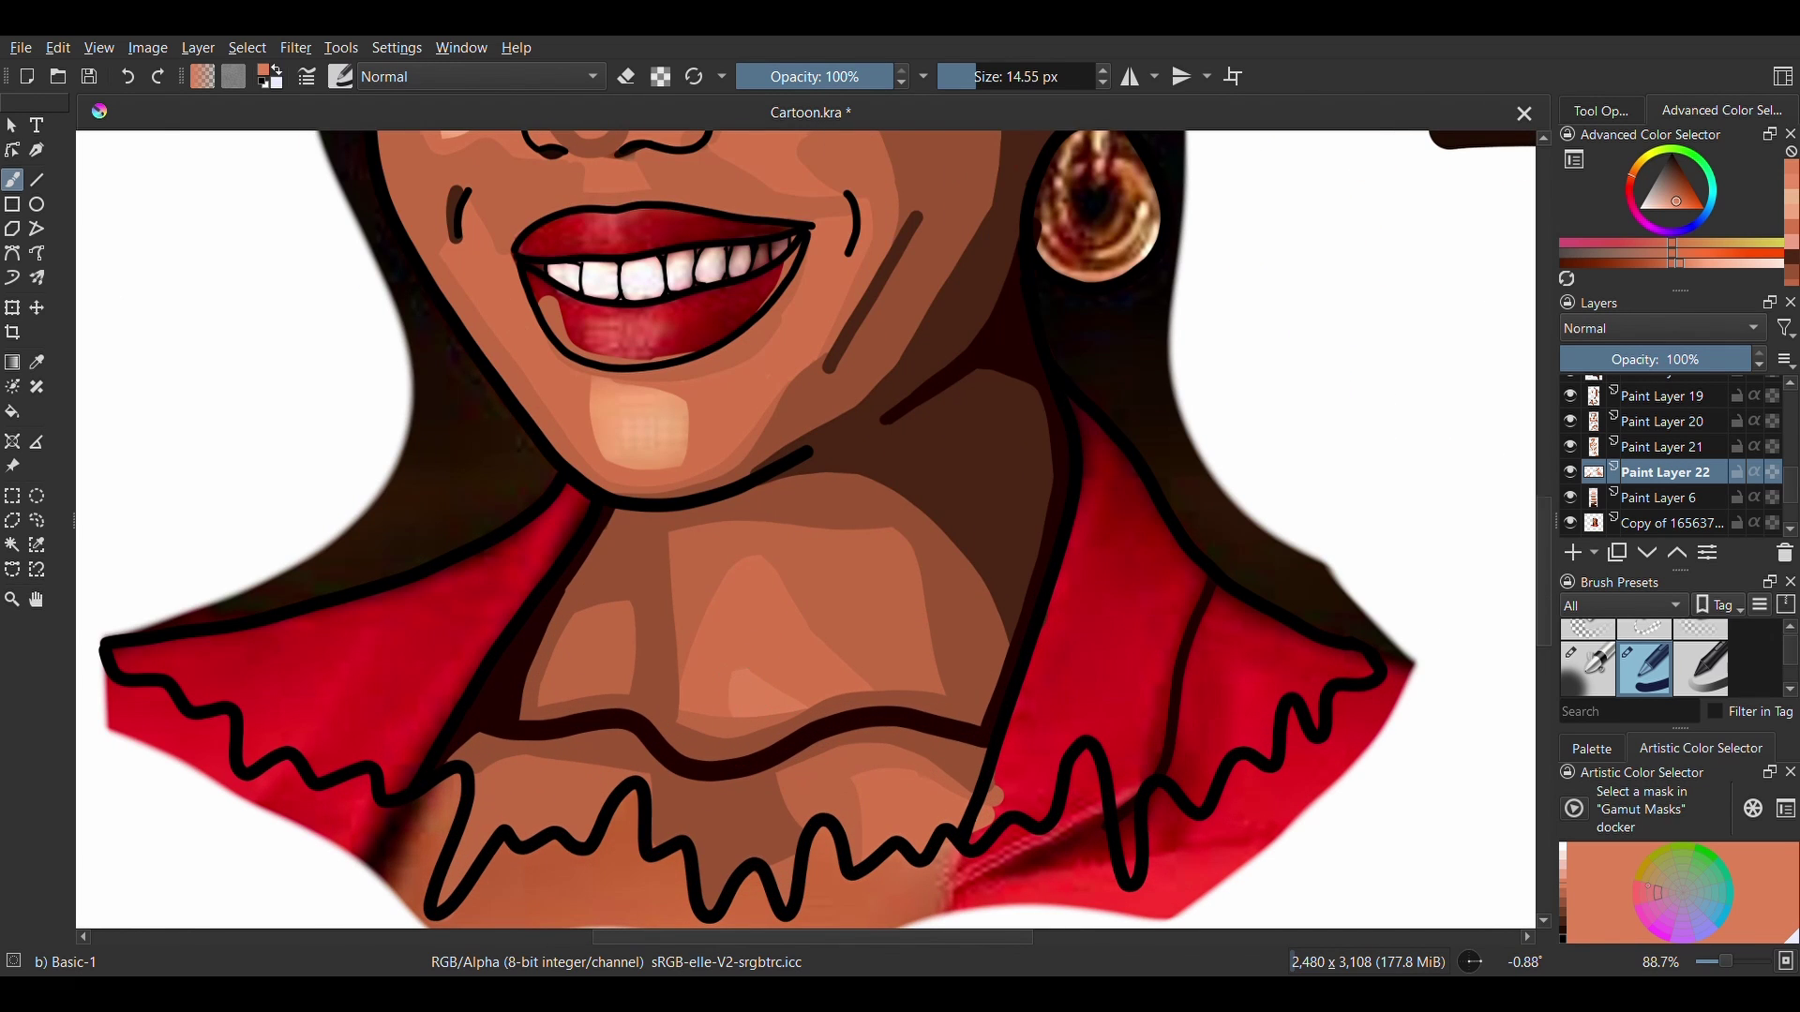
Shrink the forehead highlight with the lighter orange and fill it with pale peach on Paint Layer 23.
{"action": "scroll", "coordinate": [807, 529], "scroll_direction": "down", "scroll_amount": 3}
{"action": "scroll", "coordinate": [657, 469], "scroll_direction": "up", "scroll_amount": 1}
{"action": "left_click_drag", "start_coordinate": [560, 192], "coordinate": [568, 264]}
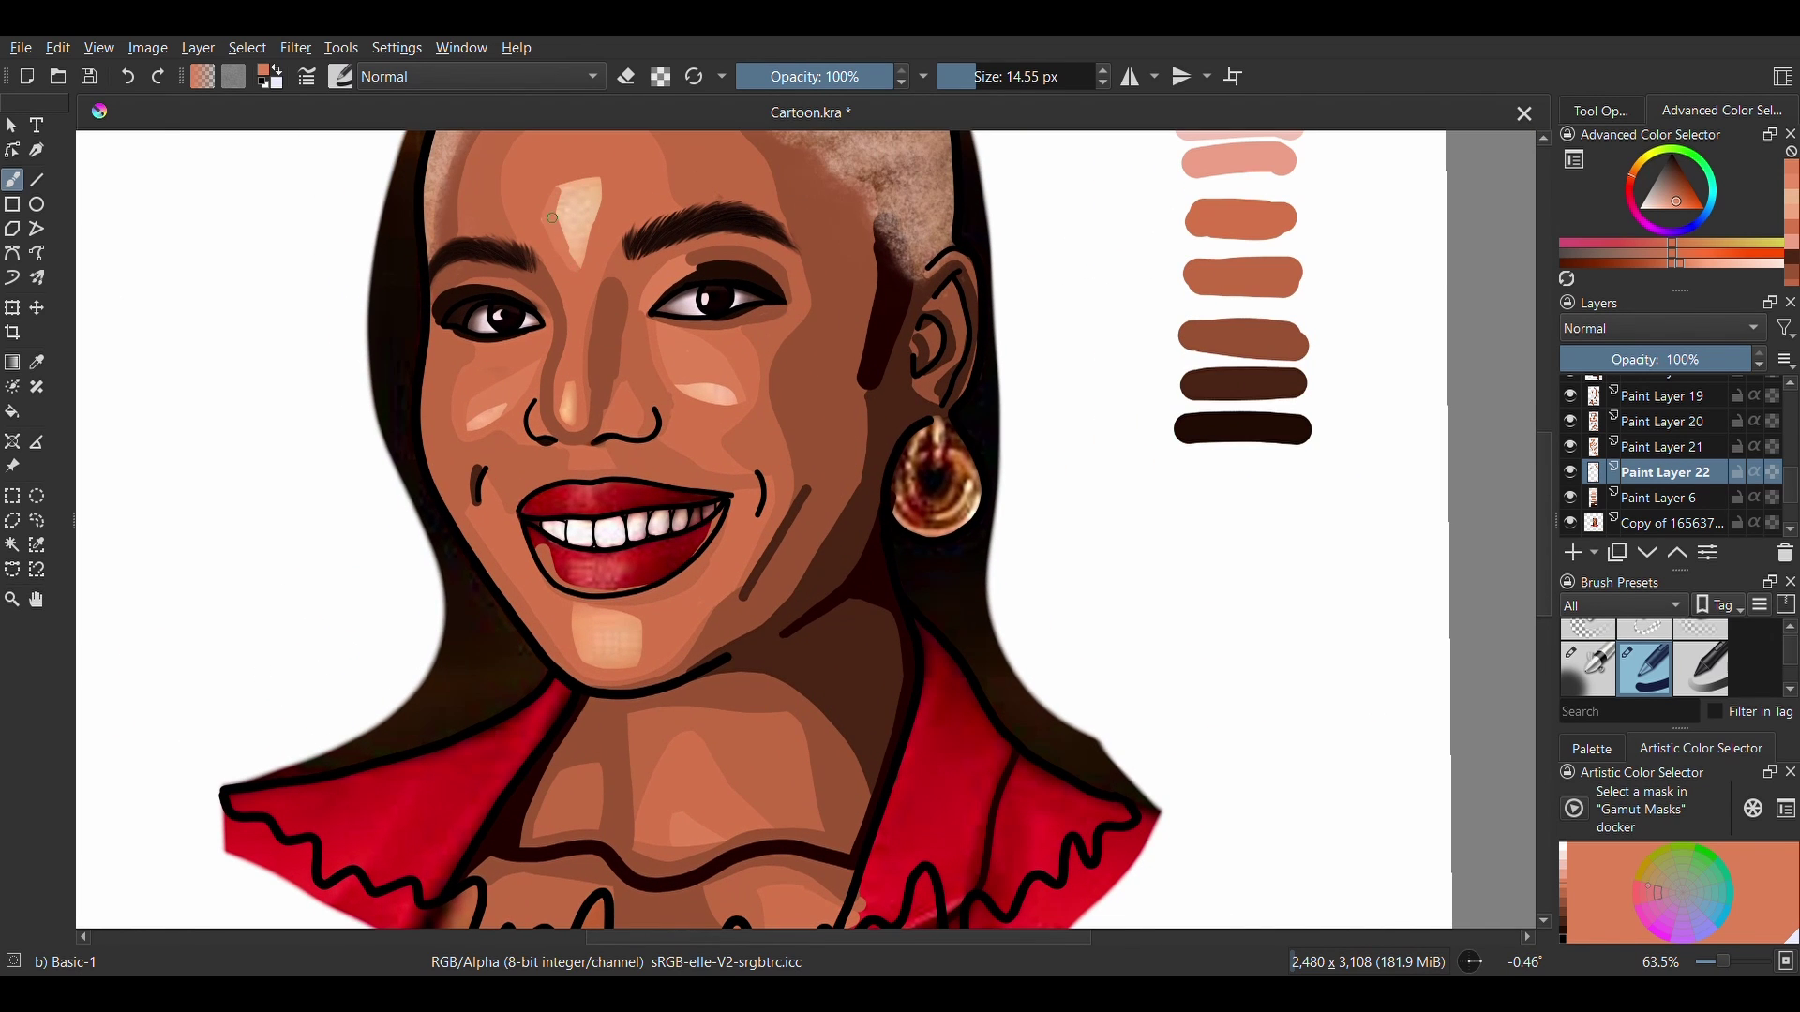
{"action": "left_click_drag", "start_coordinate": [607, 203], "coordinate": [561, 200]}
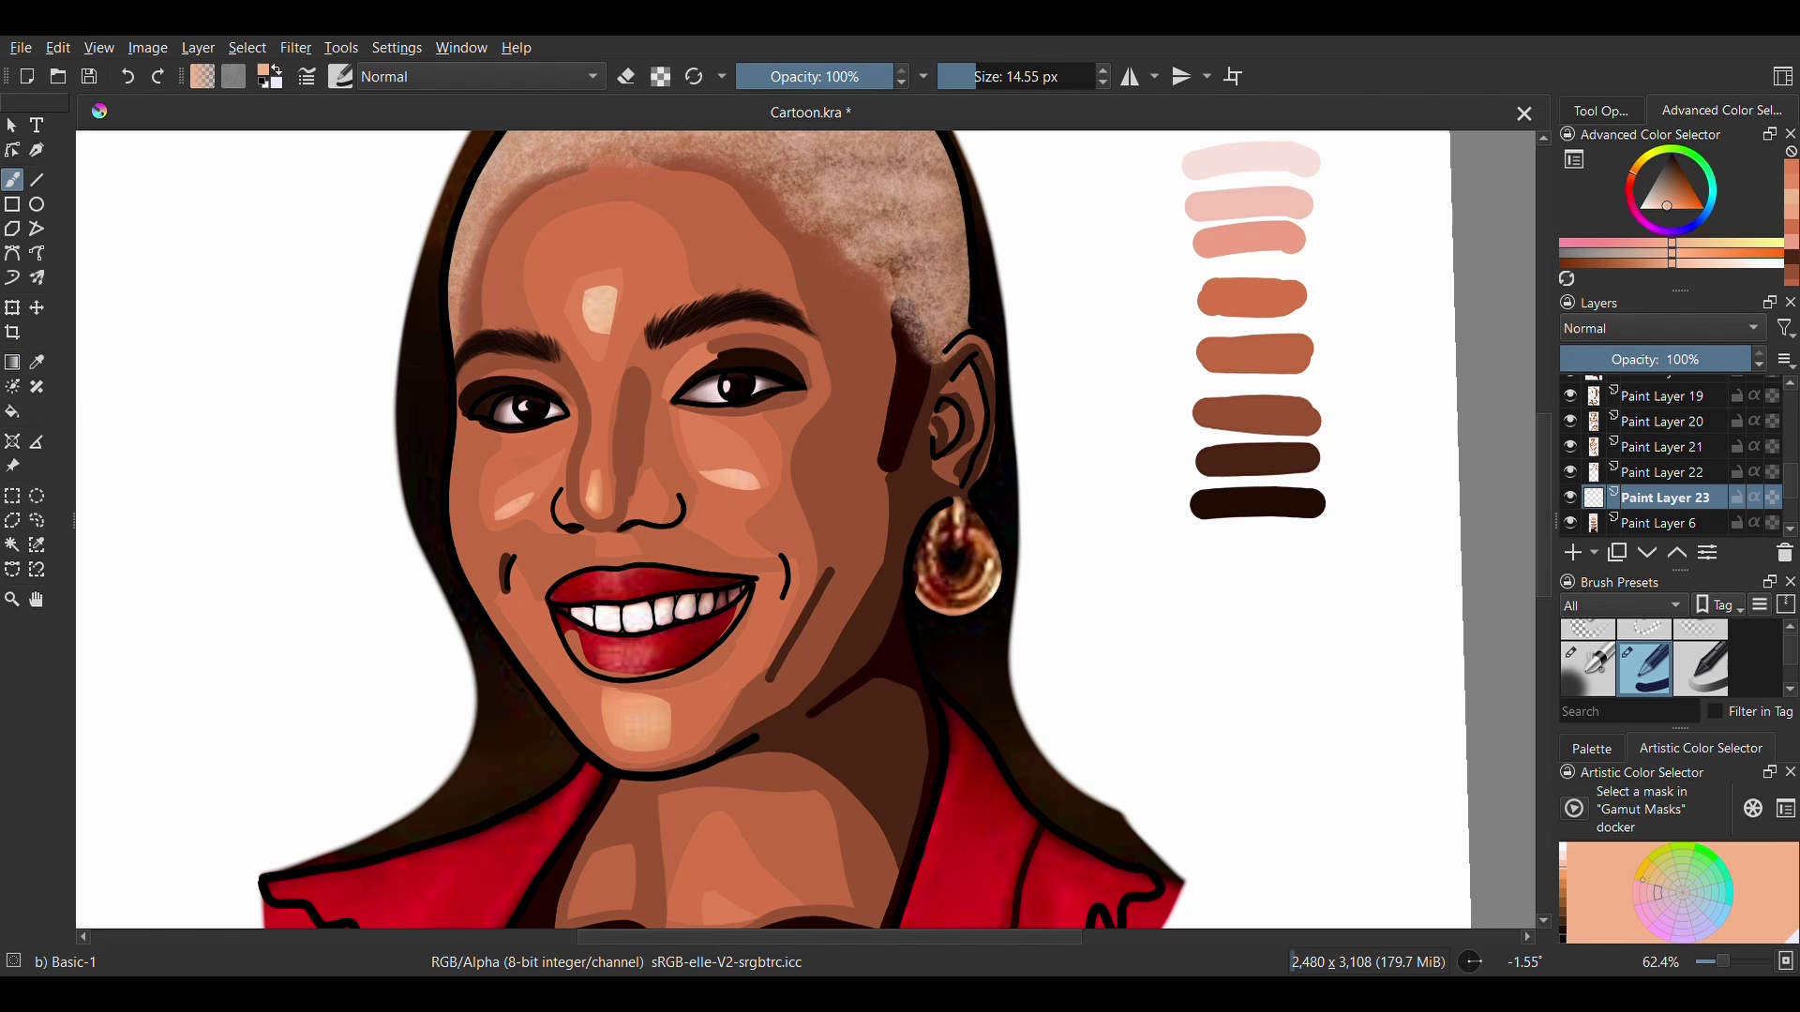
{"action": "left_click_drag", "start_coordinate": [610, 293], "coordinate": [588, 322]}
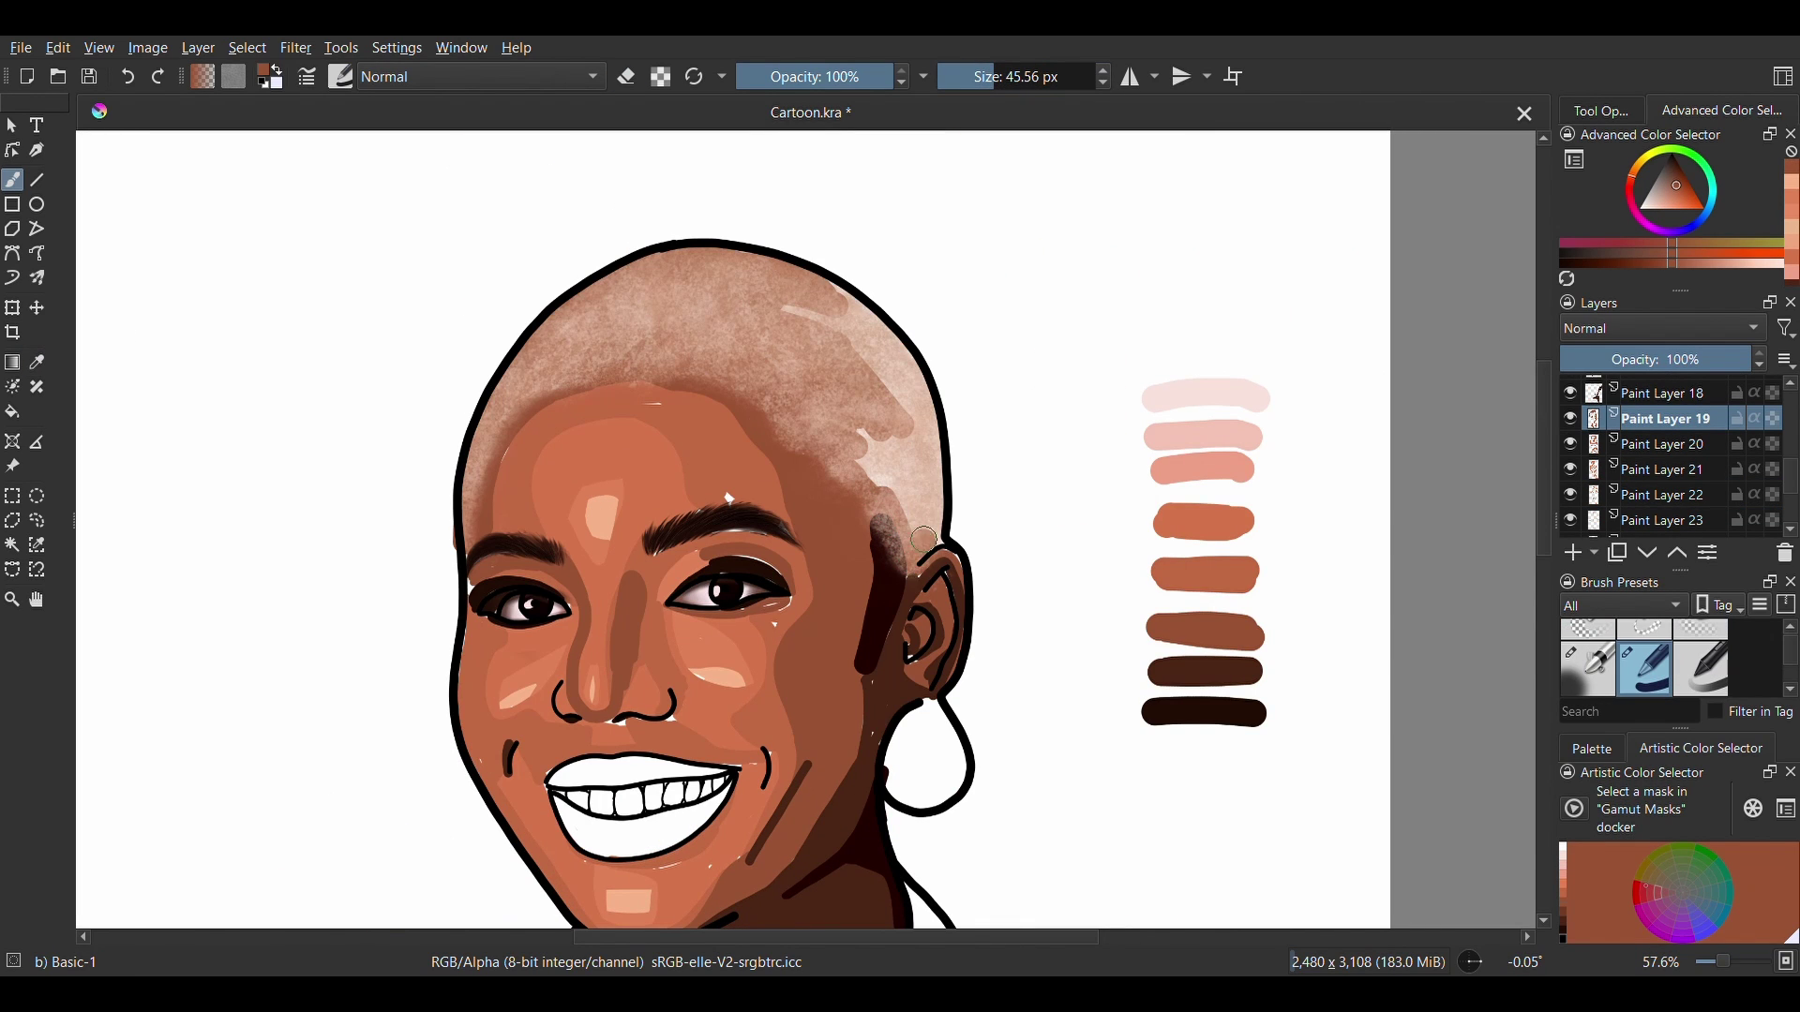
Fill reddish-brown under the hair above the ear on Paint Layer 19 and try pale pink Chalk Grainy strokes over the hair on Paint Layer 9.
{"action": "mouse_move", "coordinate": [925, 539]}
{"action": "left_mouse_down"}
{"action": "mouse_move", "coordinate": [893, 452]}
{"action": "mouse_move", "coordinate": [937, 540]}
{"action": "mouse_move", "coordinate": [929, 454]}
{"action": "mouse_move", "coordinate": [899, 427]}
{"action": "mouse_move", "coordinate": [855, 455]}
{"action": "mouse_move", "coordinate": [780, 300]}
{"action": "mouse_move", "coordinate": [833, 294]}
{"action": "mouse_move", "coordinate": [924, 417]}
{"action": "left_mouse_up"}
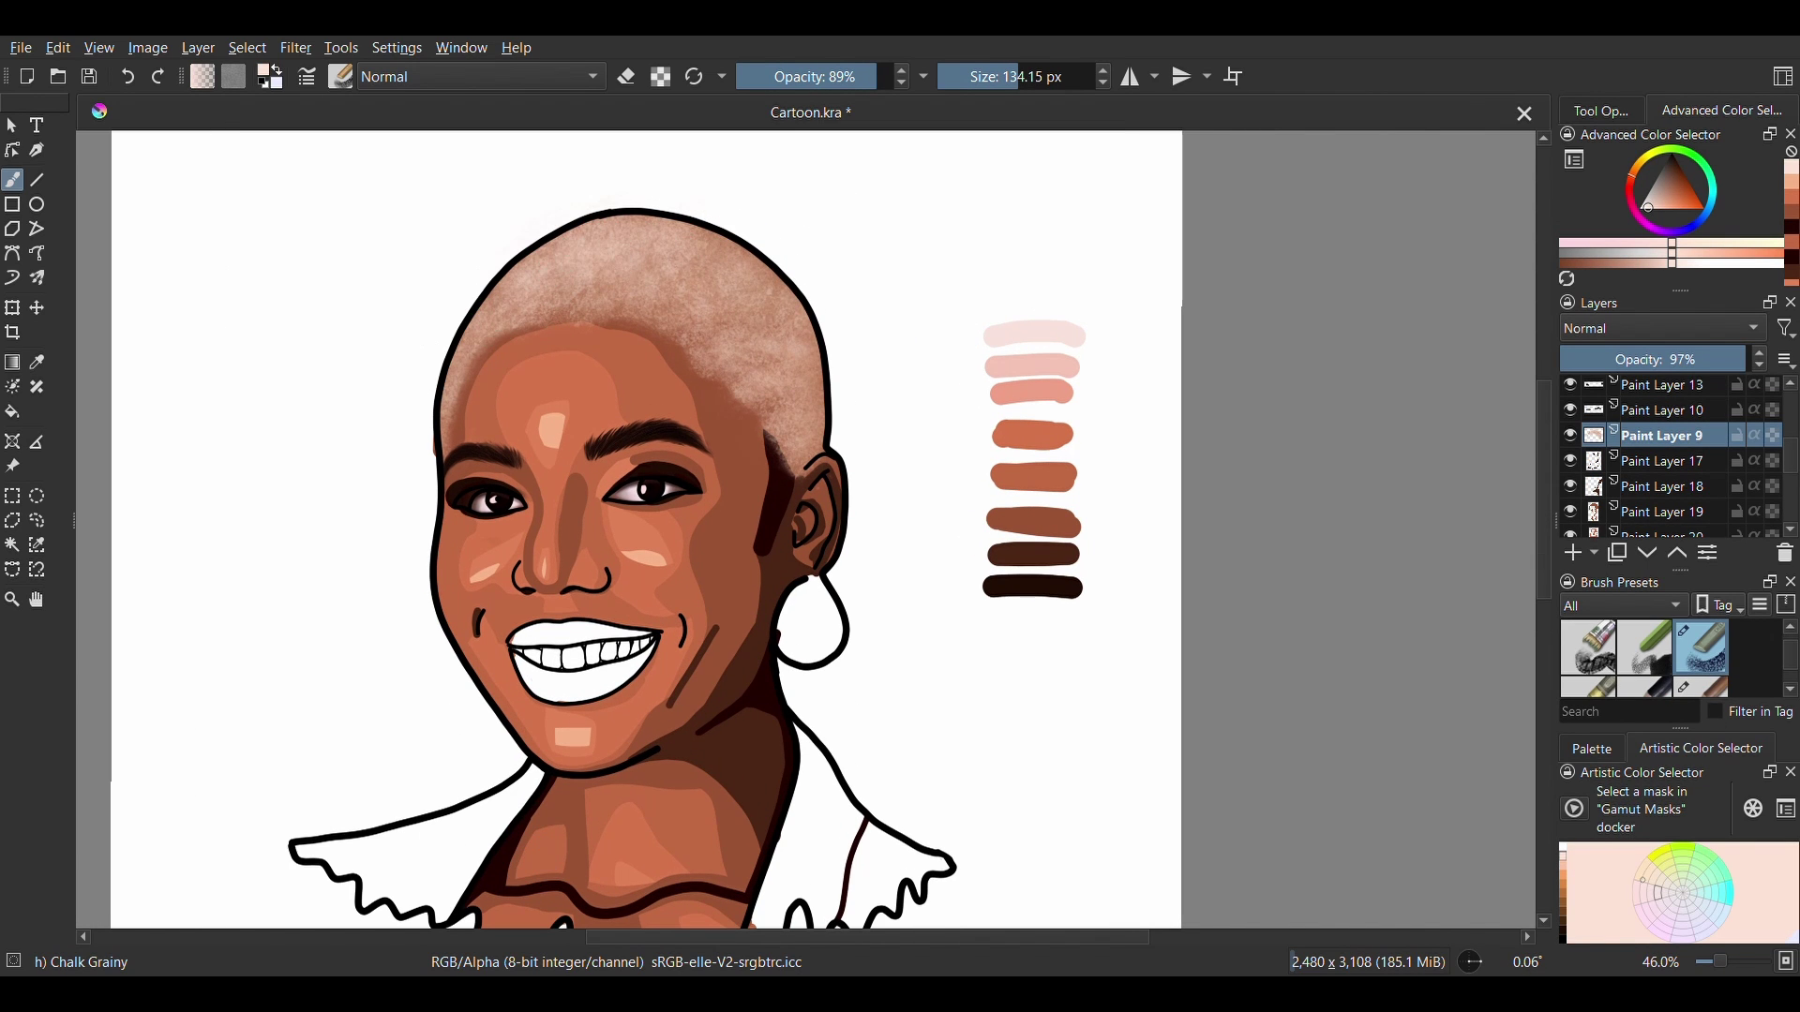
{"action": "mouse_move", "coordinate": [473, 328]}
{"action": "left_mouse_down"}
{"action": "mouse_move", "coordinate": [438, 402]}
{"action": "mouse_move", "coordinate": [508, 277]}
{"action": "left_mouse_up"}
{"action": "left_click", "coordinate": [128, 77]}
{"action": "left_click", "coordinate": [128, 76]}
{"action": "left_click", "coordinate": [128, 77]}
{"action": "left_click", "coordinate": [157, 77]}
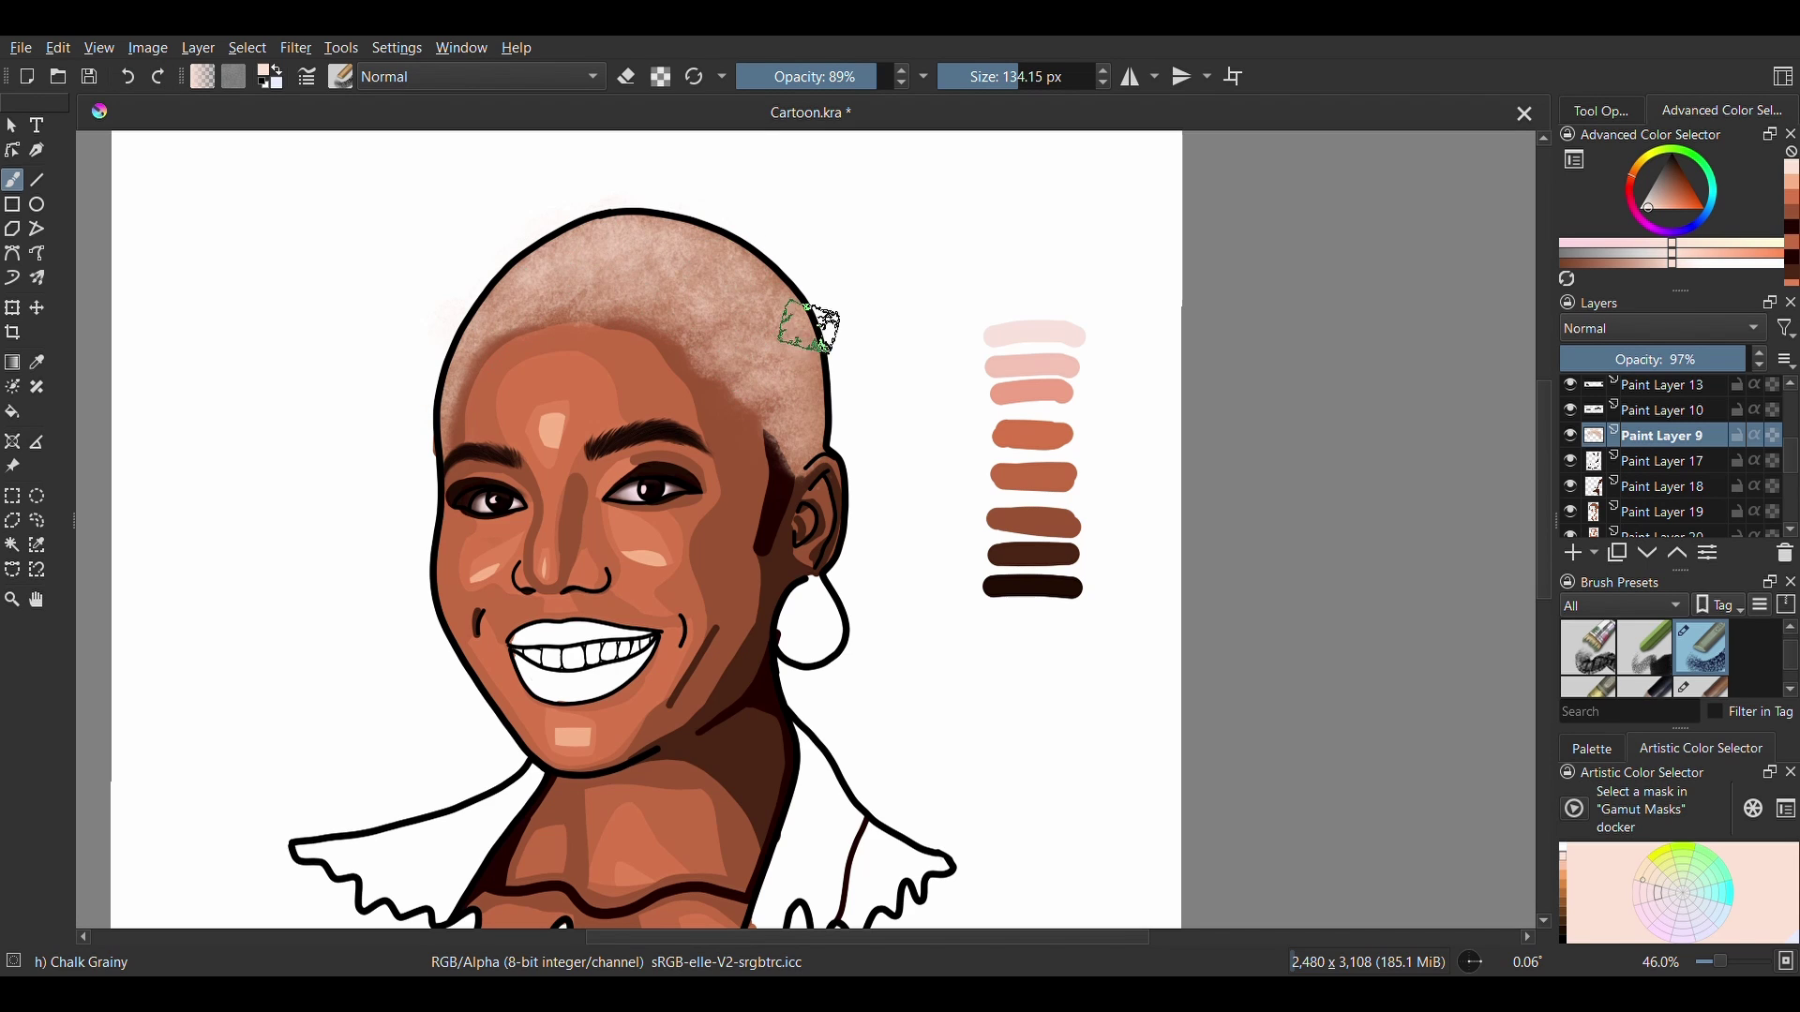
{"action": "left_click_drag", "start_coordinate": [809, 326], "coordinate": [757, 375]}
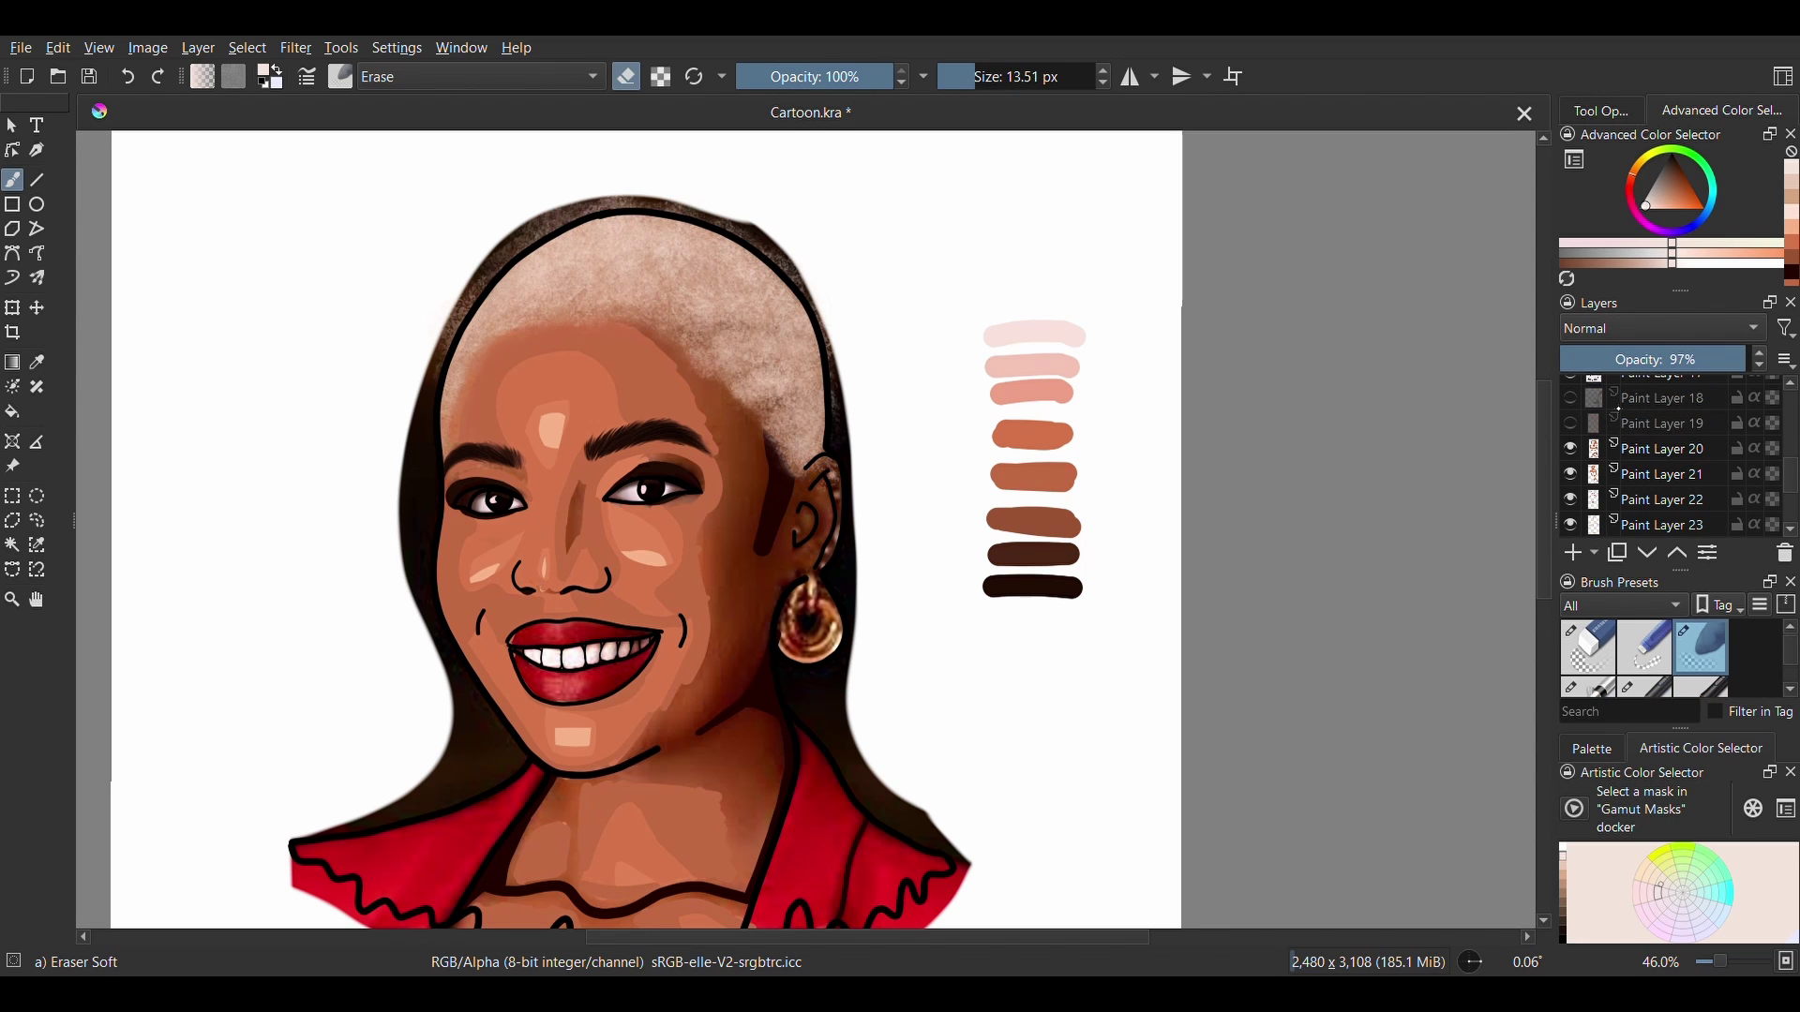
Lower Paint Layer 9 to 31% opacity and erase the hair texture above the ear with Eraser Soft at 75% opacity and 29.66 px.
{"action": "key", "text": "Page_Up"}
{"action": "key", "text": "Page_Up"}
{"action": "key", "text": "Page_Up"}
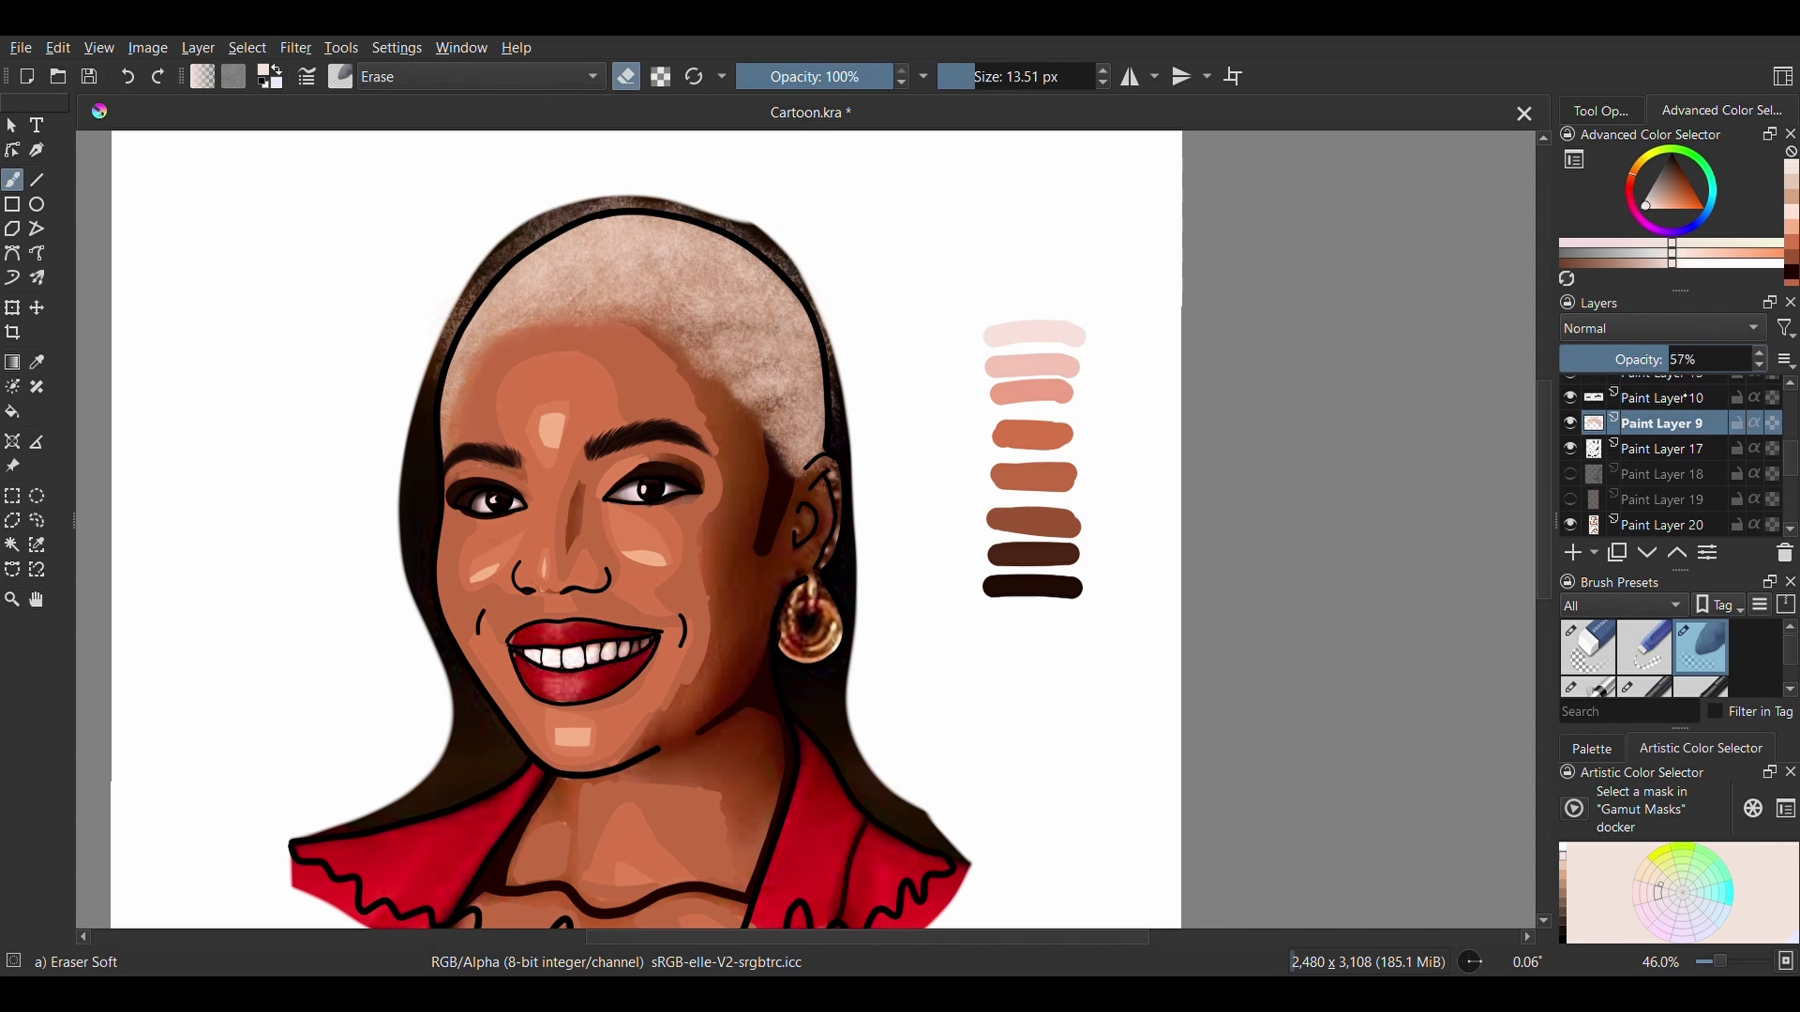
{"action": "scroll", "coordinate": [677, 287], "scroll_direction": "up", "scroll_amount": 2}
{"action": "left_click", "coordinate": [971, 80]}
{"action": "left_click", "coordinate": [855, 78]}
{"action": "left_click", "coordinate": [985, 82]}
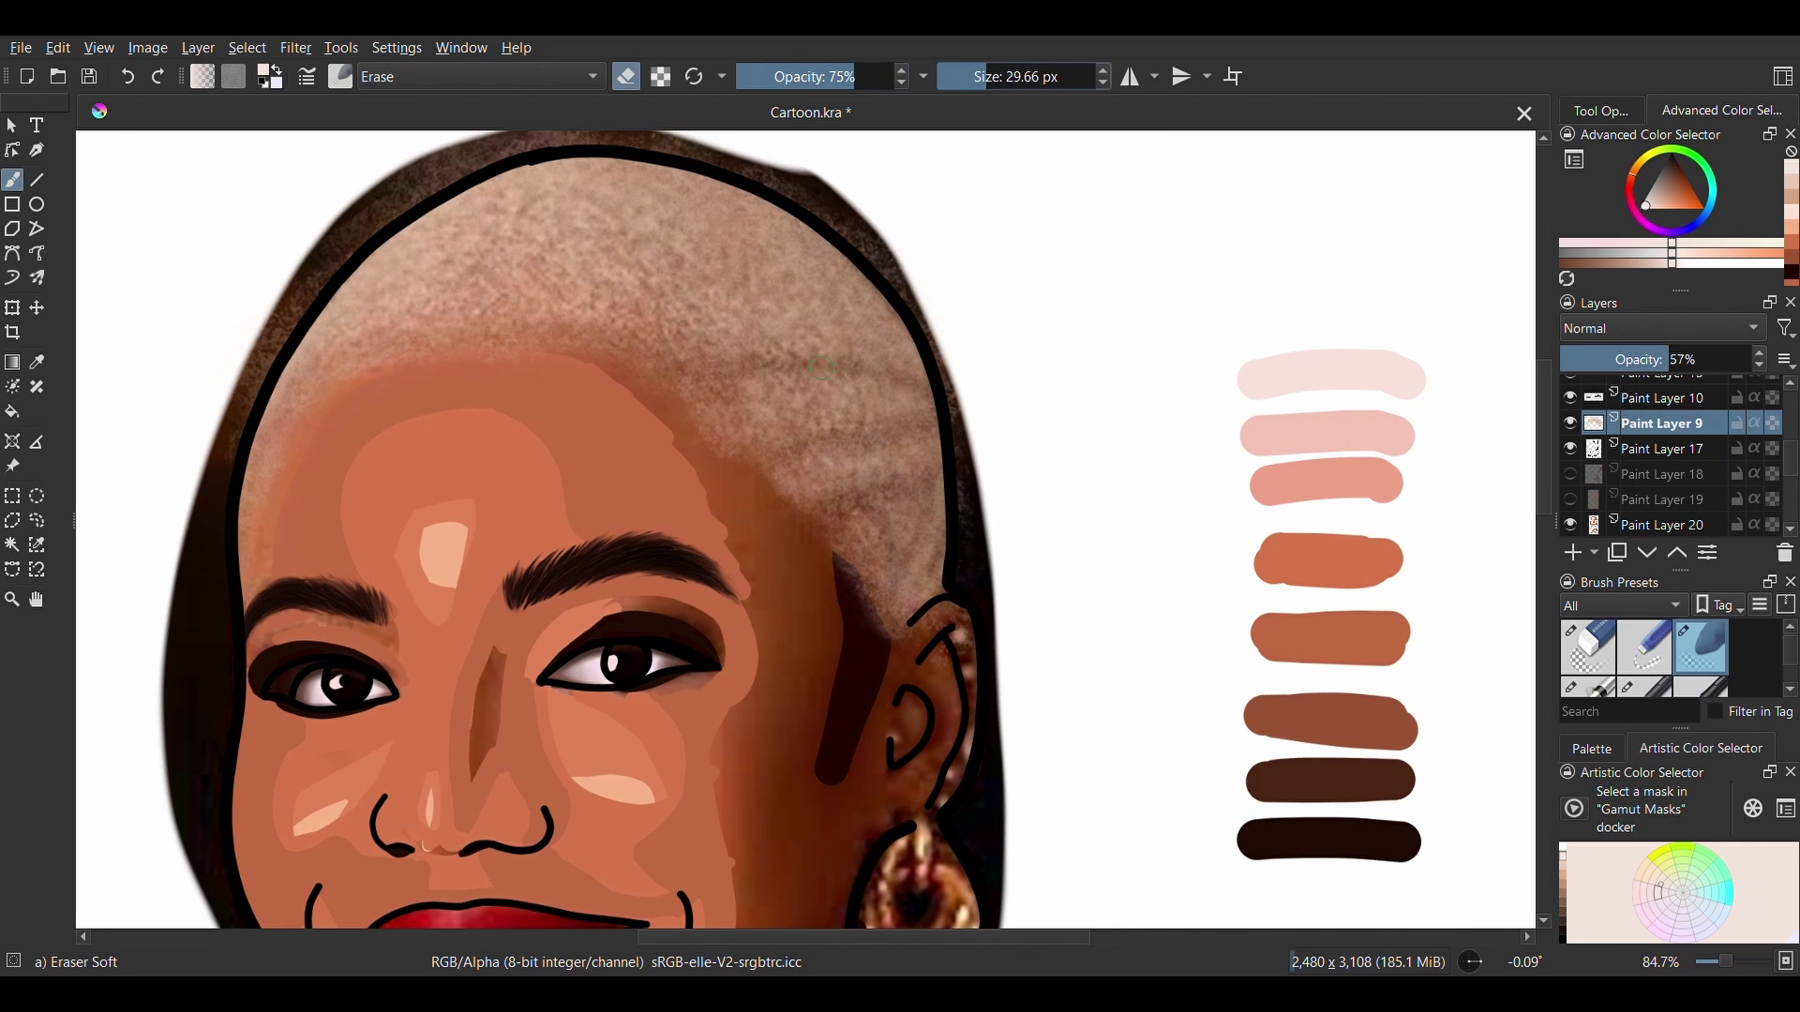
{"action": "left_click_drag", "start_coordinate": [1678, 360], "coordinate": [1627, 382]}
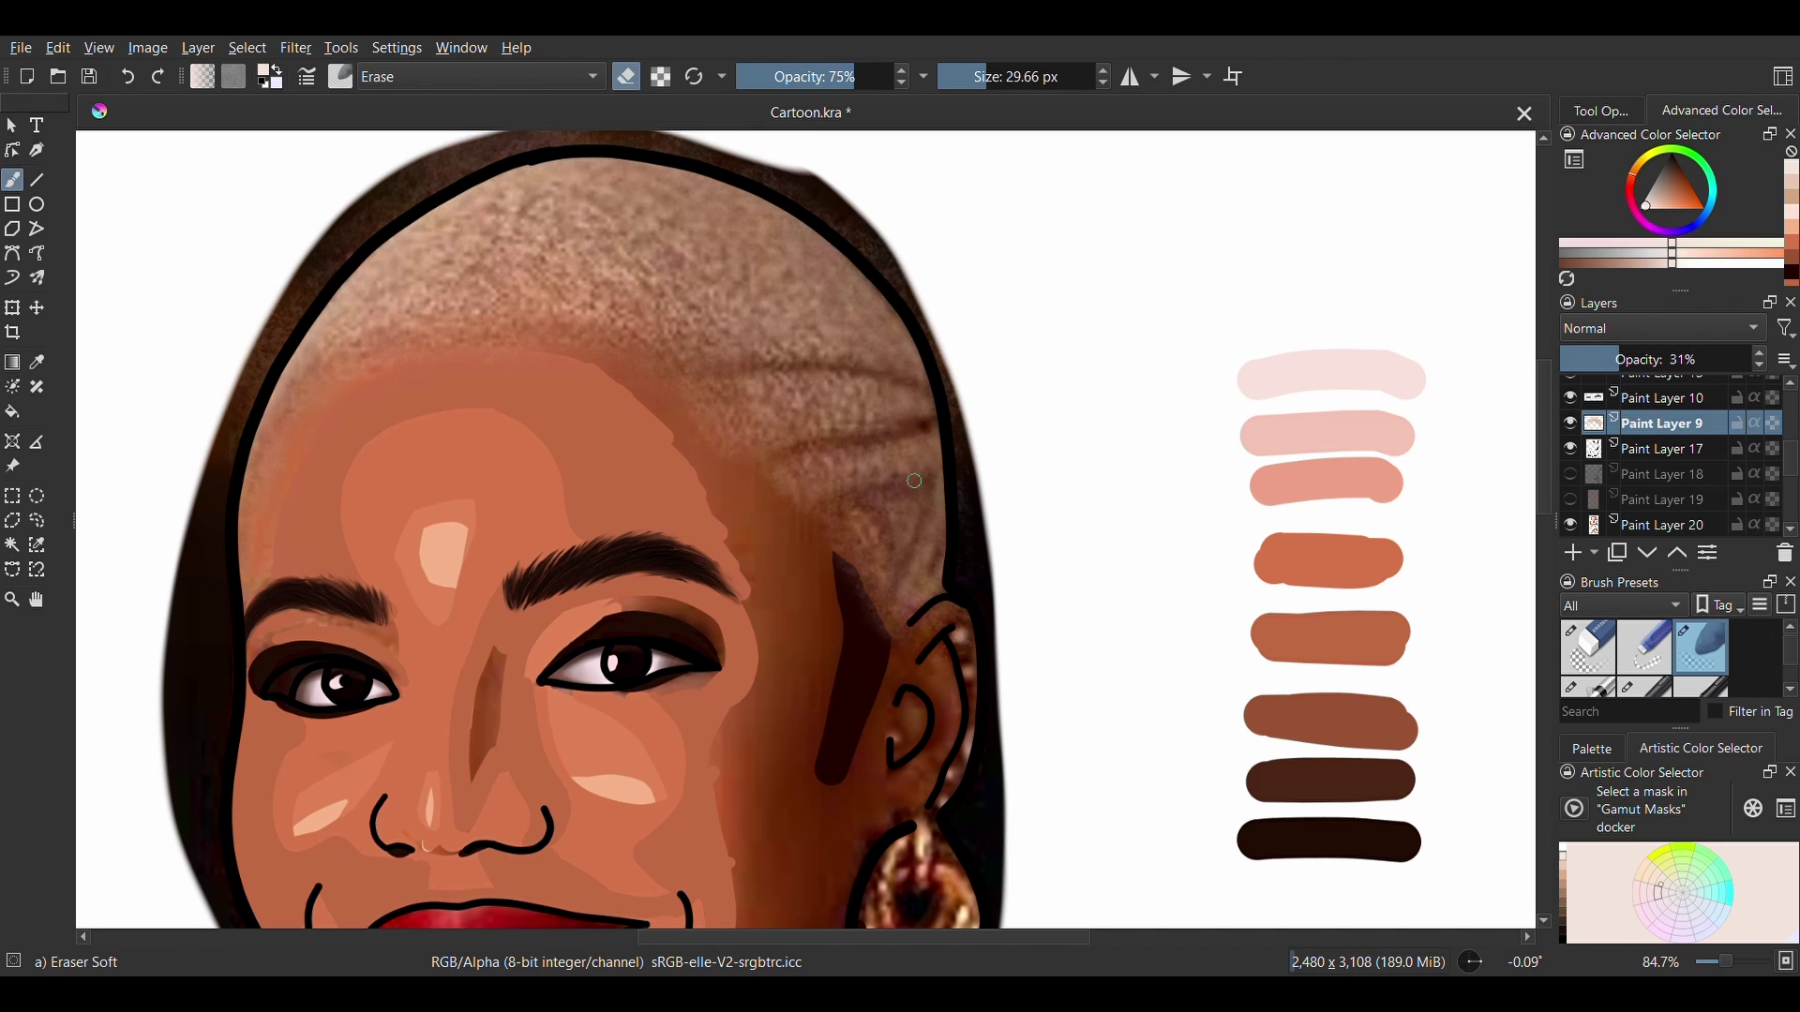
{"action": "left_click_drag", "start_coordinate": [927, 482], "coordinate": [895, 594]}
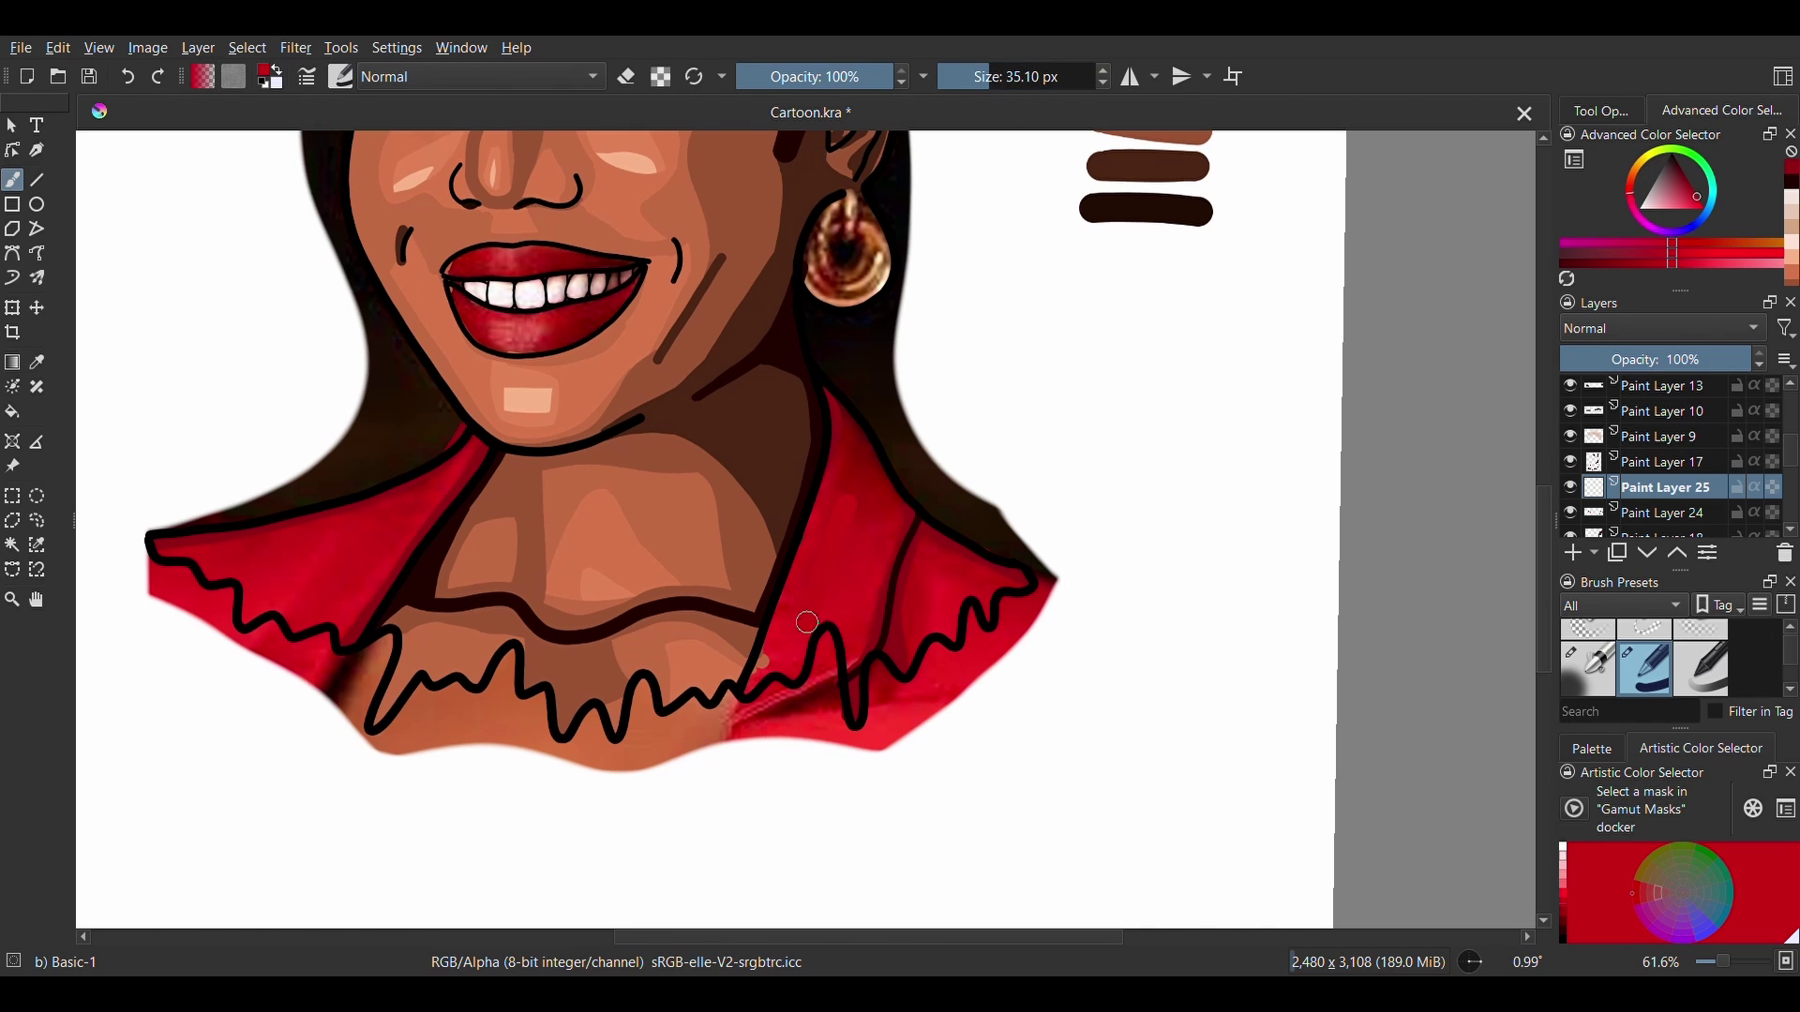
Place Paint Layer 25 below Paint Layer 24 and paint bright red highlights on the jacket collar on a new layer.
{"action": "key", "text": "ctrl+Page_Down"}
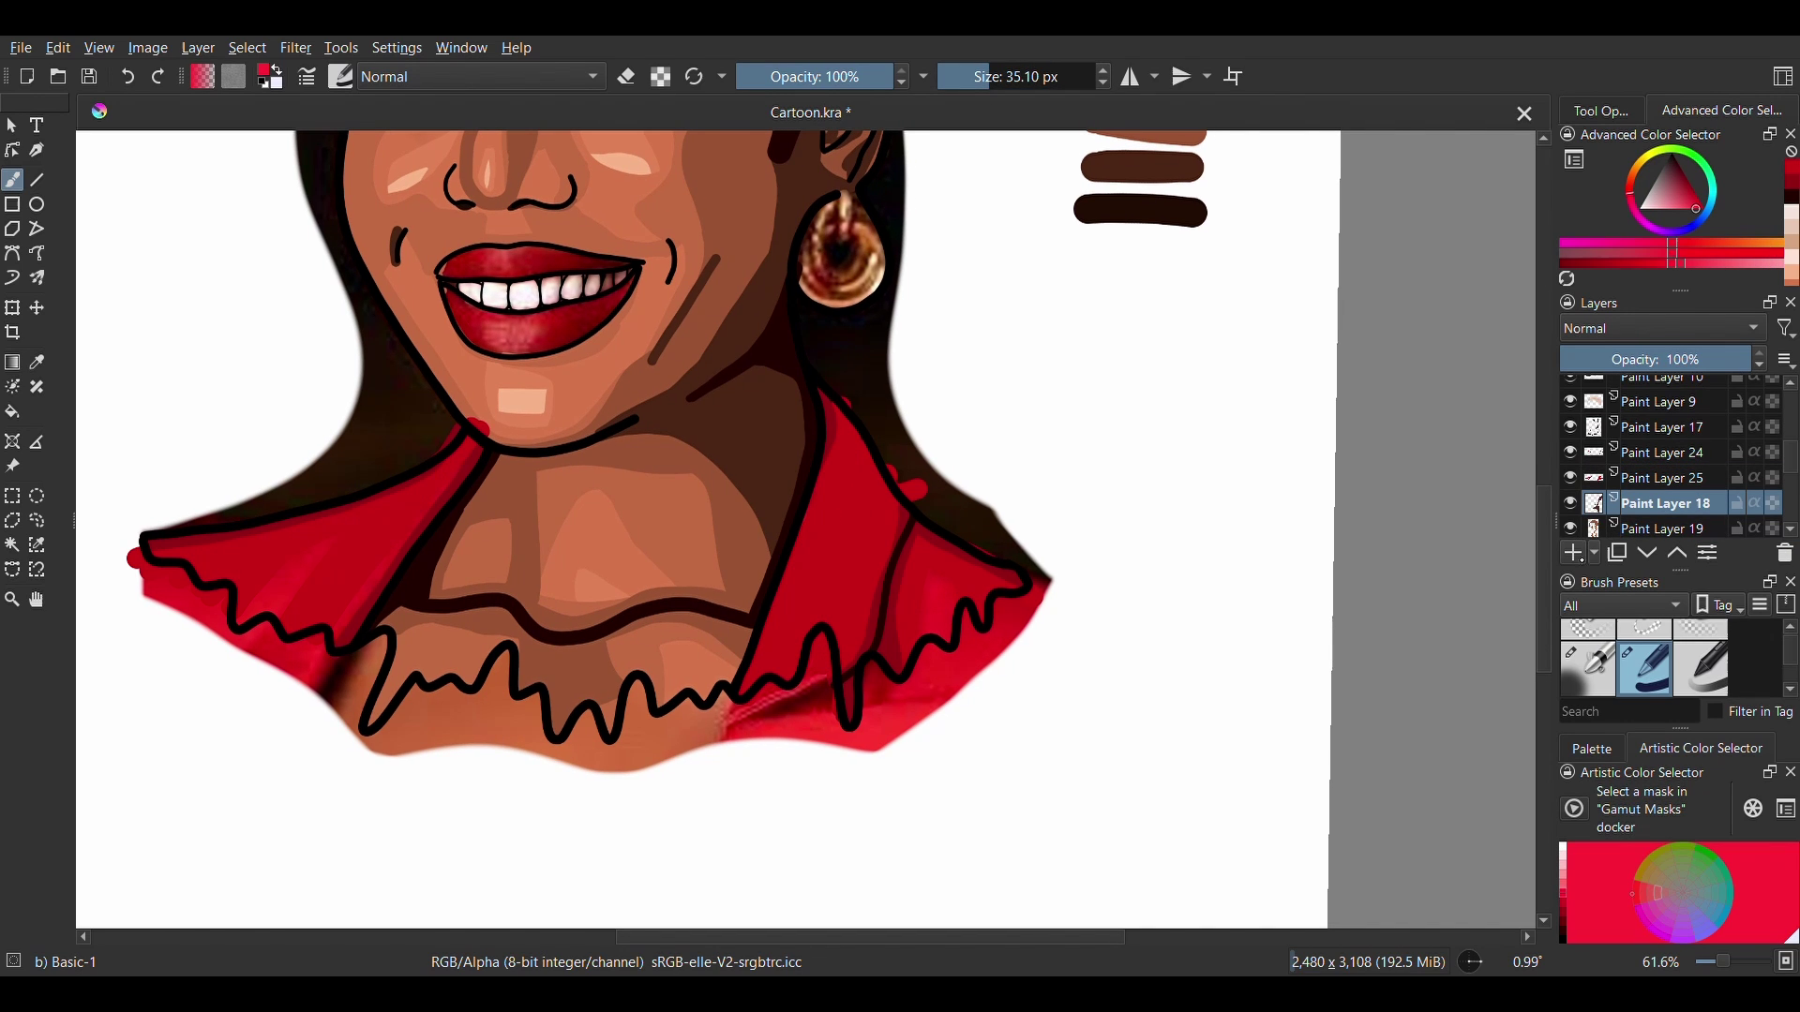
{"action": "left_click", "coordinate": [1574, 554]}
{"action": "left_click_drag", "start_coordinate": [293, 587], "coordinate": [342, 532]}
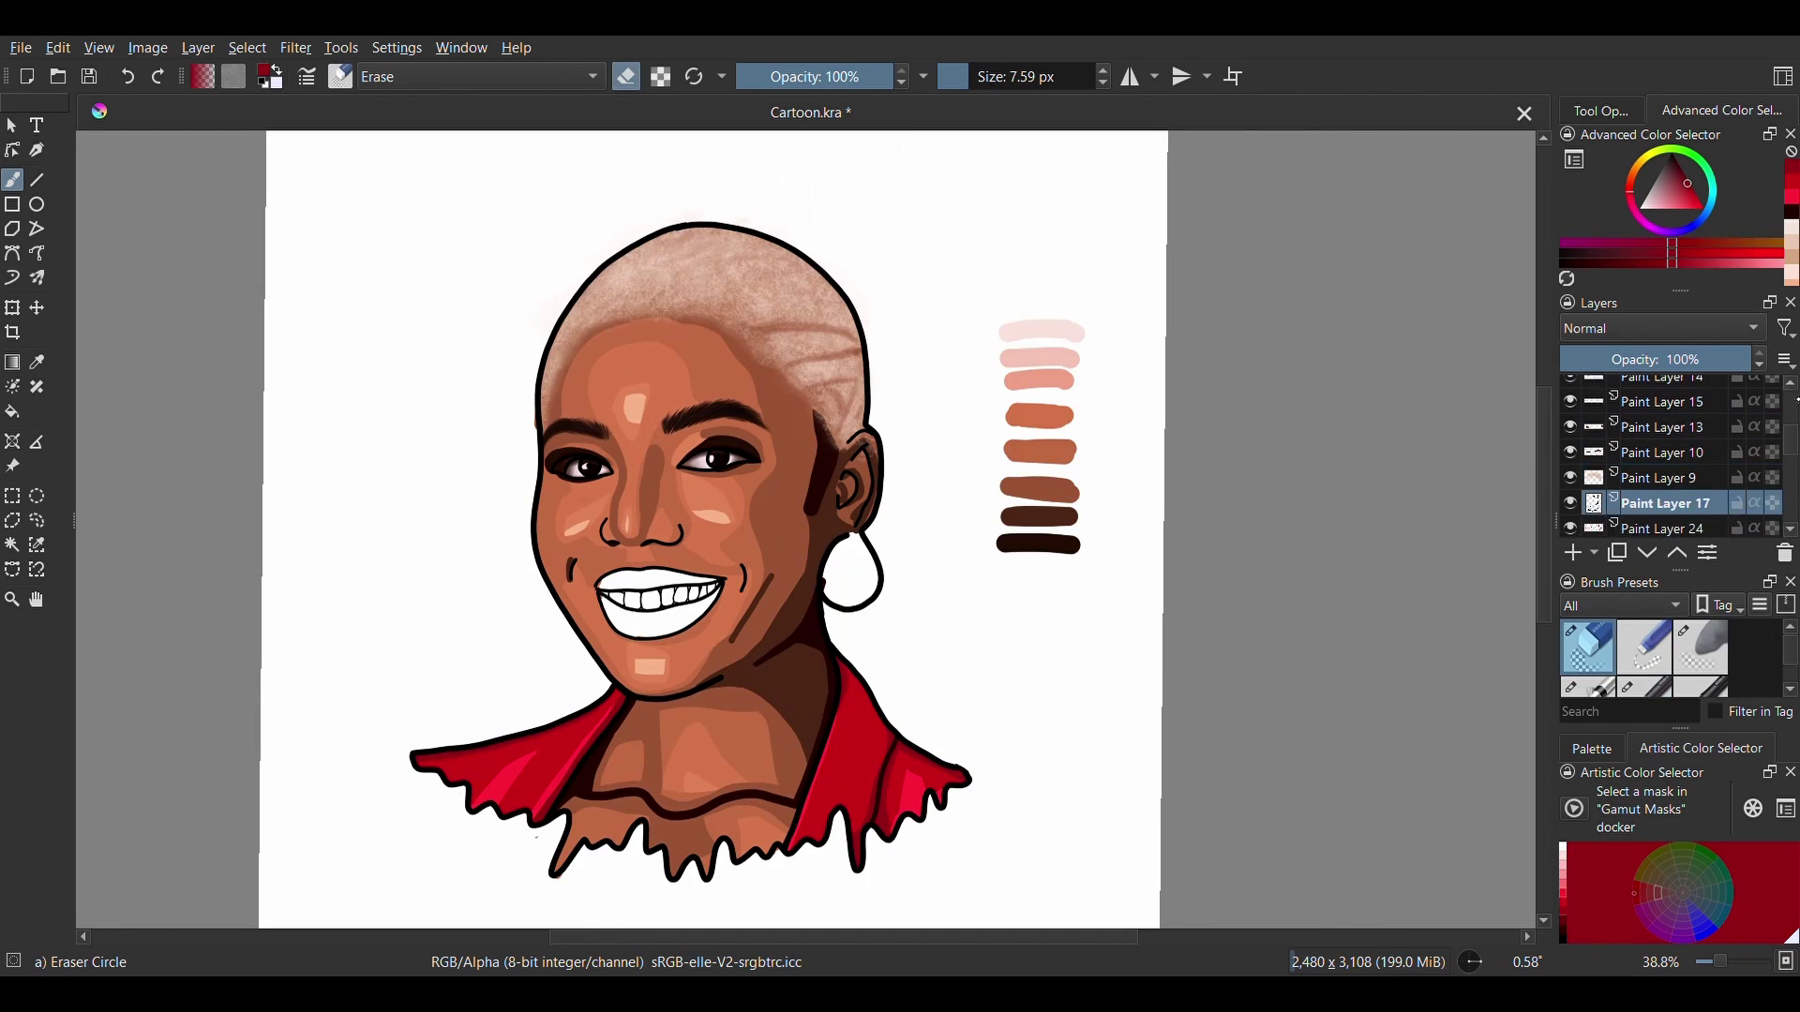
Sample the reference earring's colour and paint dark red bands on the earring on Paint Layer 27 with a 4.64 px Basic-1 brush.
{"action": "scroll", "coordinate": [1669, 460], "scroll_direction": "down", "scroll_amount": 5}
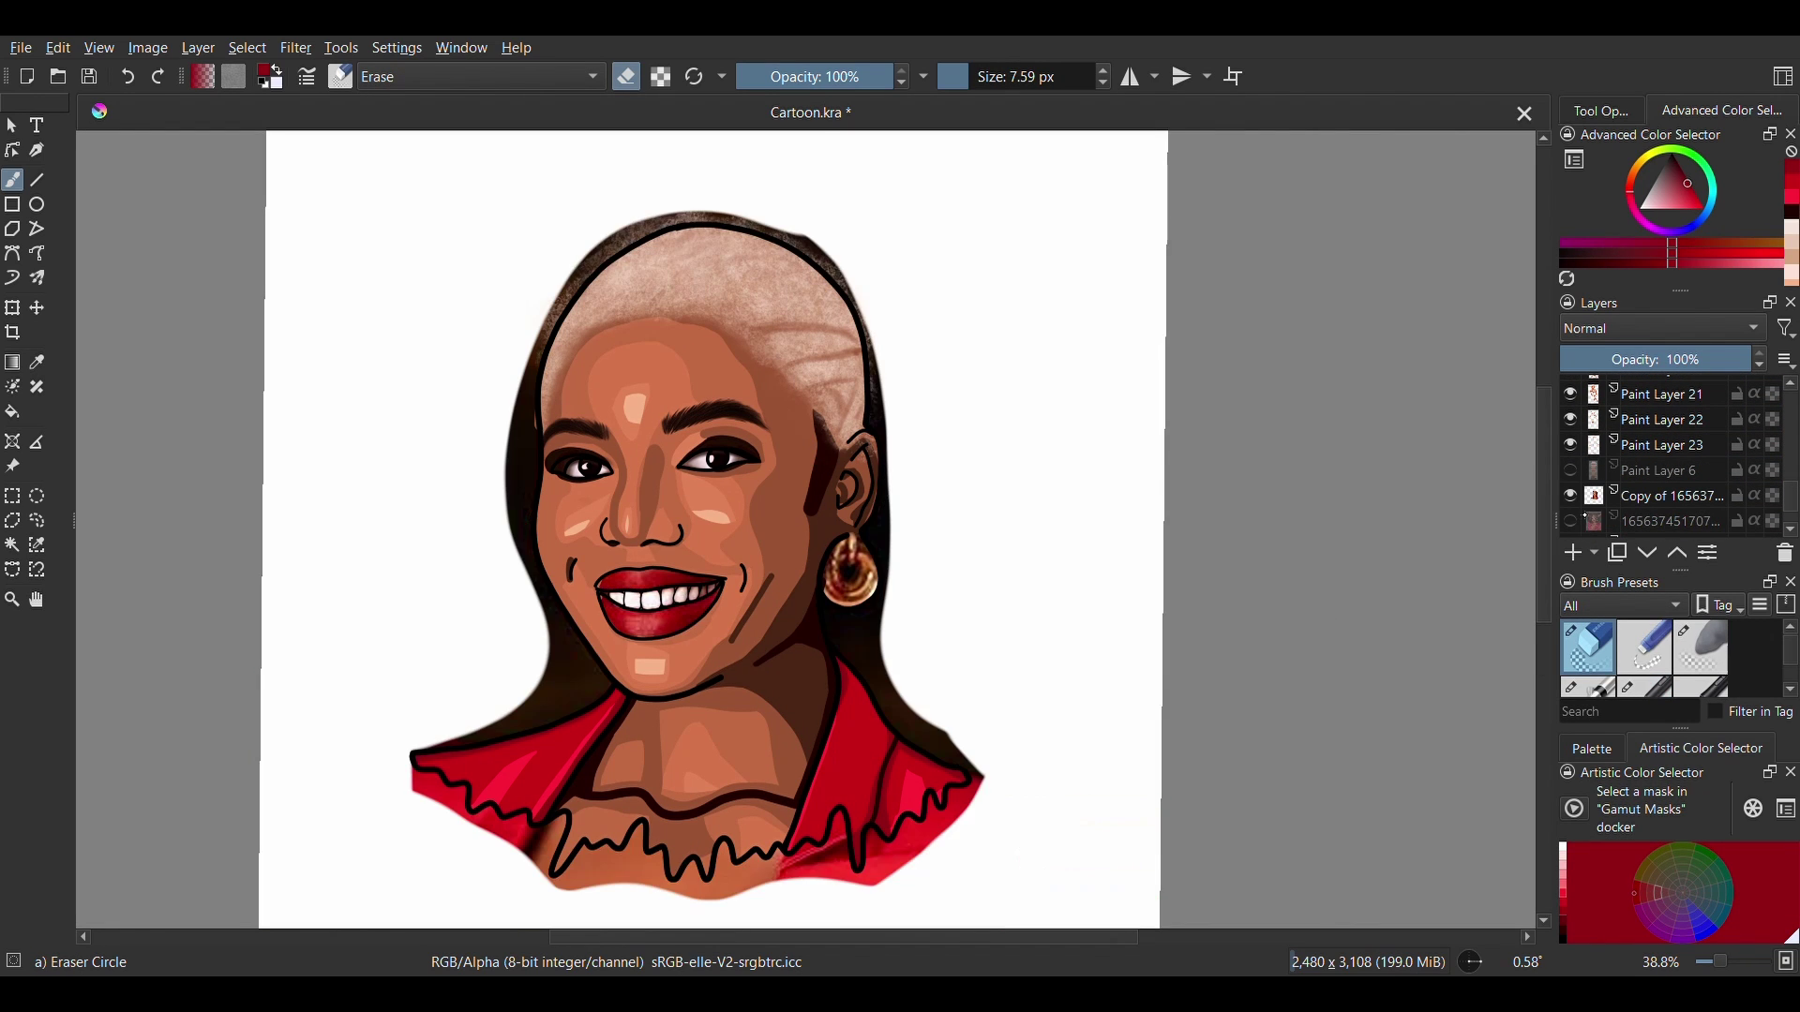
{"action": "scroll", "coordinate": [656, 516], "scroll_direction": "up", "scroll_amount": 5}
{"action": "left_click", "coordinate": [1664, 693]}
{"action": "key", "text": "p"}
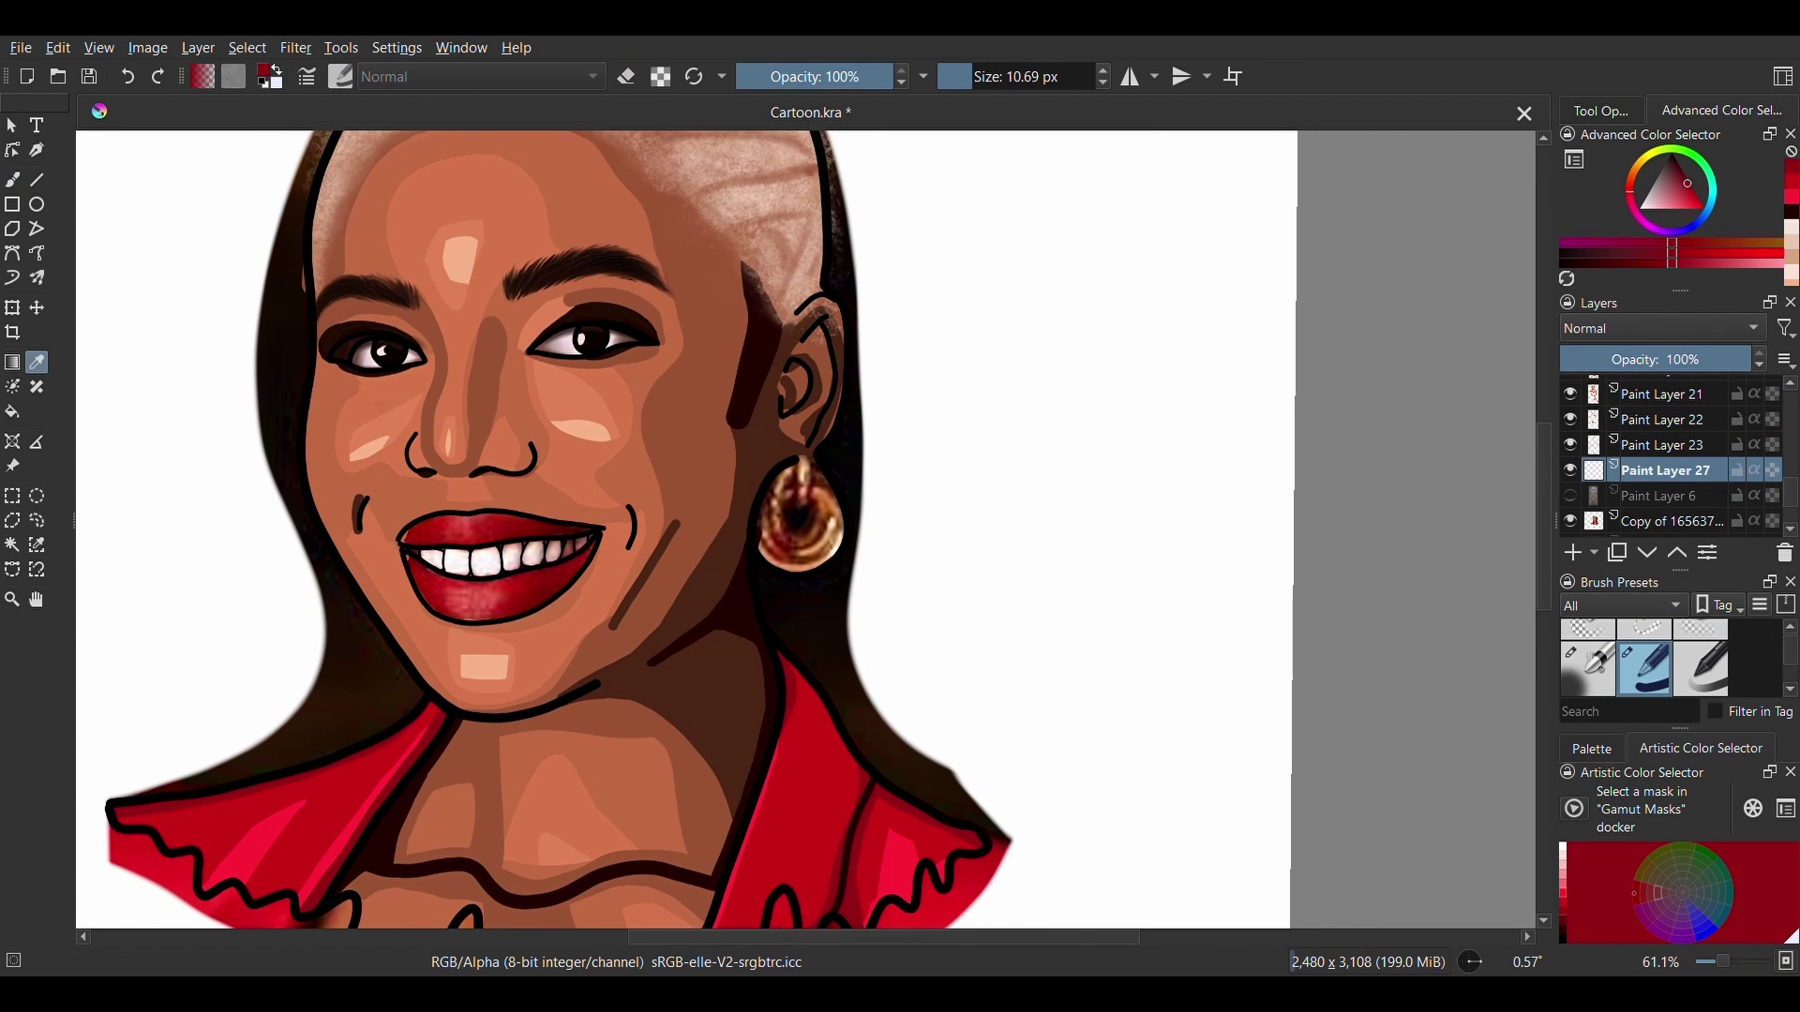
{"action": "scroll", "coordinate": [806, 553], "scroll_direction": "up", "scroll_amount": 1}
{"action": "left_click", "coordinate": [793, 468]}
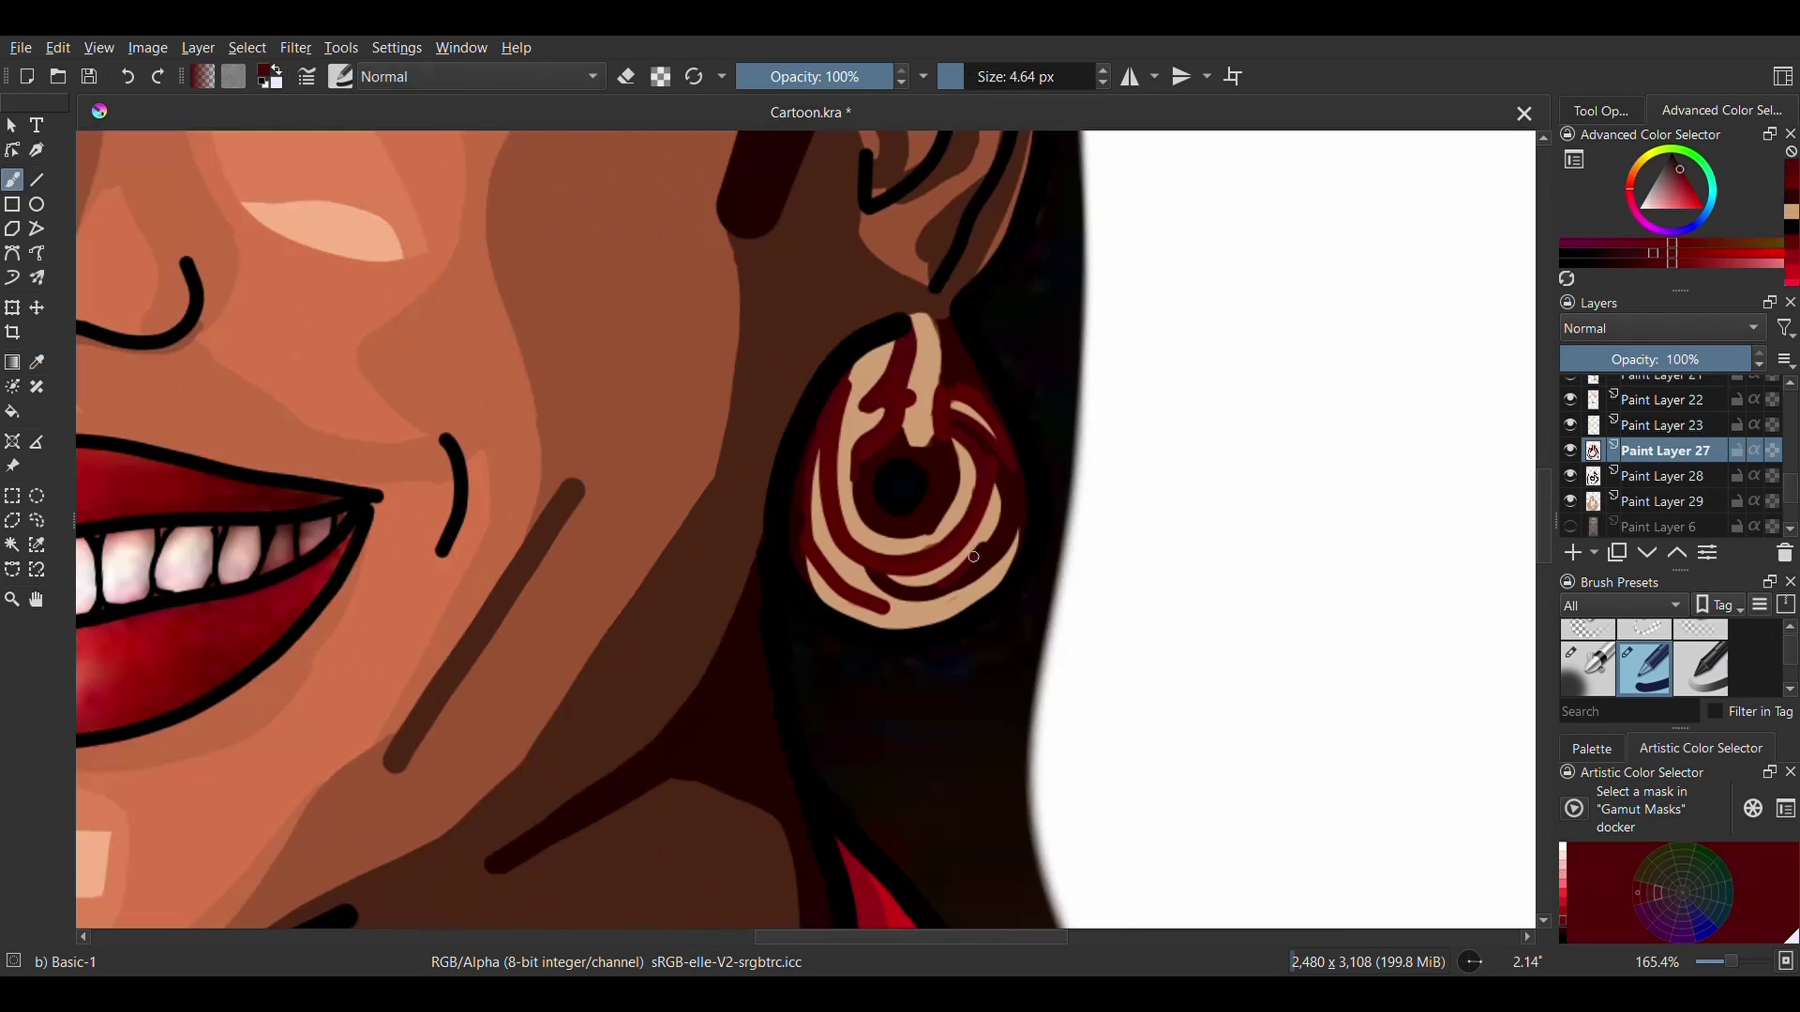
{"action": "left_click_drag", "start_coordinate": [808, 555], "coordinate": [889, 613]}
{"action": "key", "text": "ctrl+z"}
{"action": "left_click_drag", "start_coordinate": [809, 561], "coordinate": [916, 607]}
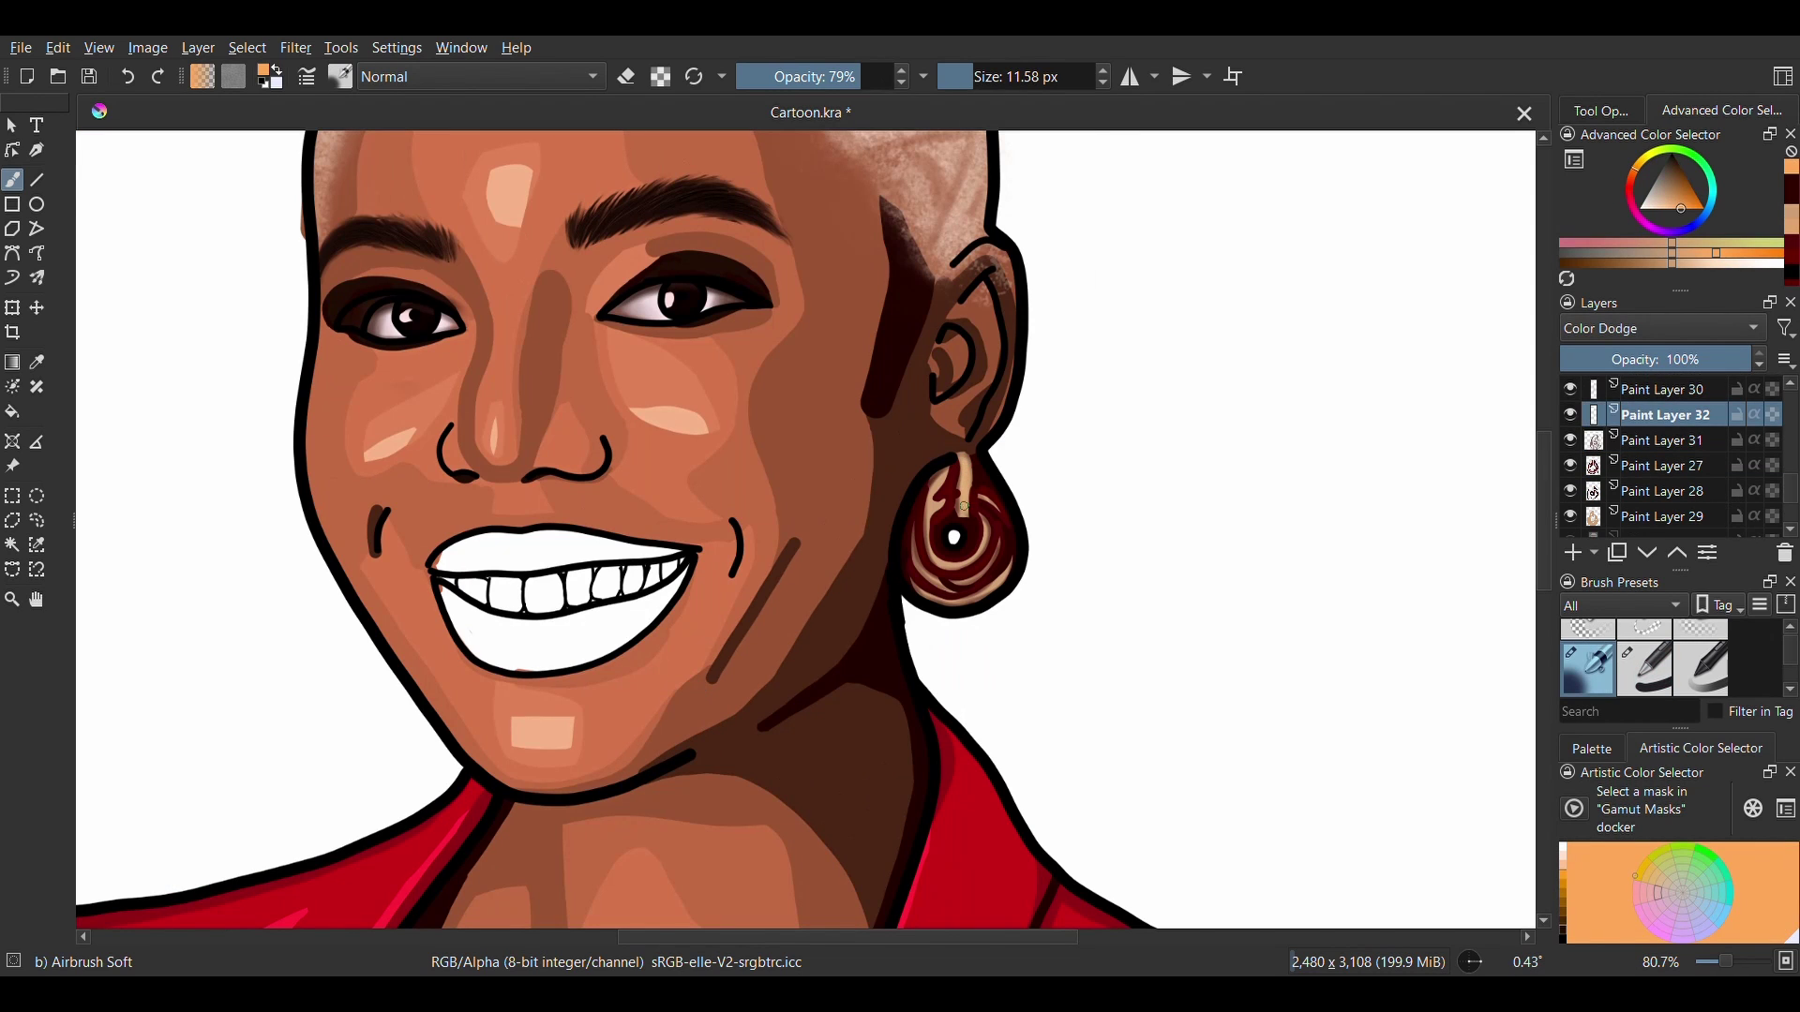
Brush an orange glow over the earring on Color Dodge Paint Layer 32 with Airbrush Soft at 79% opacity and 11.58 px.
{"action": "mouse_move", "coordinate": [966, 506]}
{"action": "left_mouse_down"}
{"action": "mouse_move", "coordinate": [933, 502]}
{"action": "mouse_move", "coordinate": [918, 528]}
{"action": "mouse_move", "coordinate": [987, 532]}
{"action": "mouse_move", "coordinate": [982, 518]}
{"action": "left_mouse_up"}
{"action": "mouse_move", "coordinate": [956, 587]}
{"action": "left_mouse_down"}
{"action": "mouse_move", "coordinate": [999, 545]}
{"action": "mouse_move", "coordinate": [1010, 570]}
{"action": "left_mouse_up"}
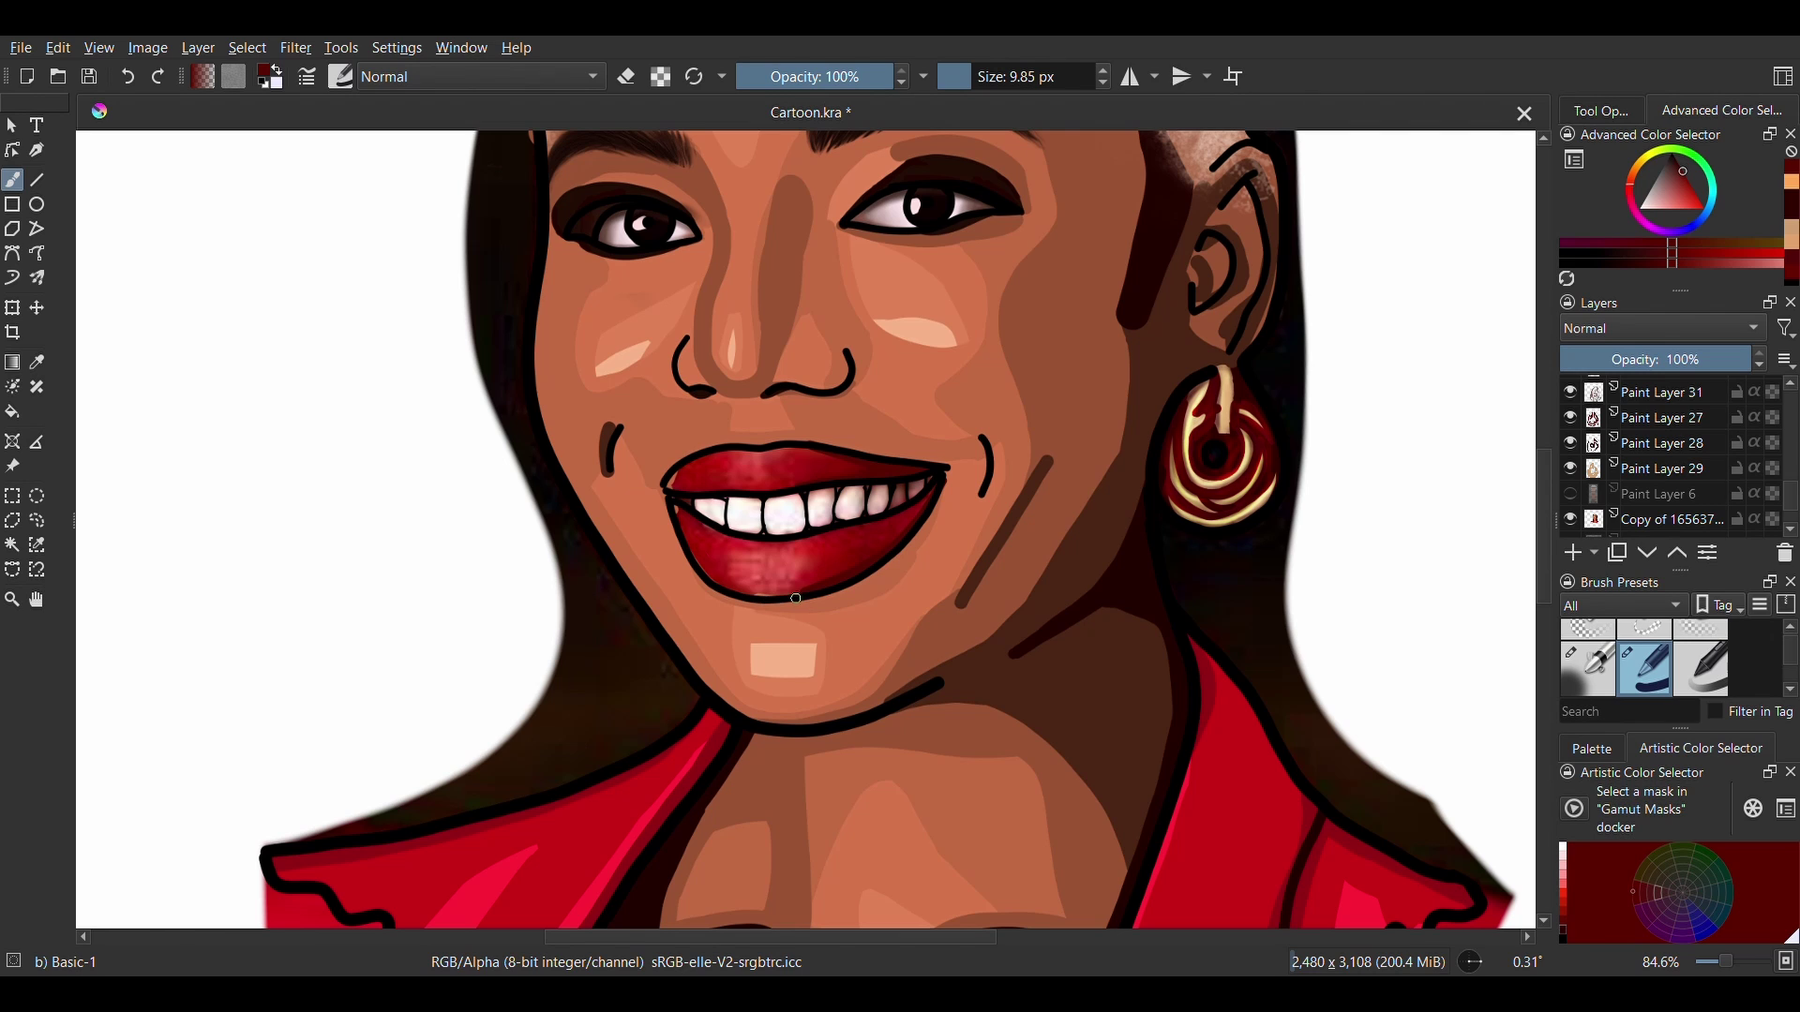
Paint dark red shading along the edges of the lips on Paint Layer 33 with the 9.85 px Basic-1 brush.
{"action": "mouse_move", "coordinate": [796, 598]}
{"action": "left_mouse_down"}
{"action": "mouse_move", "coordinate": [687, 548]}
{"action": "mouse_move", "coordinate": [671, 503]}
{"action": "mouse_move", "coordinate": [718, 534]}
{"action": "mouse_move", "coordinate": [720, 578]}
{"action": "left_mouse_up"}
{"action": "scroll", "coordinate": [806, 529], "scroll_direction": "up", "scroll_amount": 2}
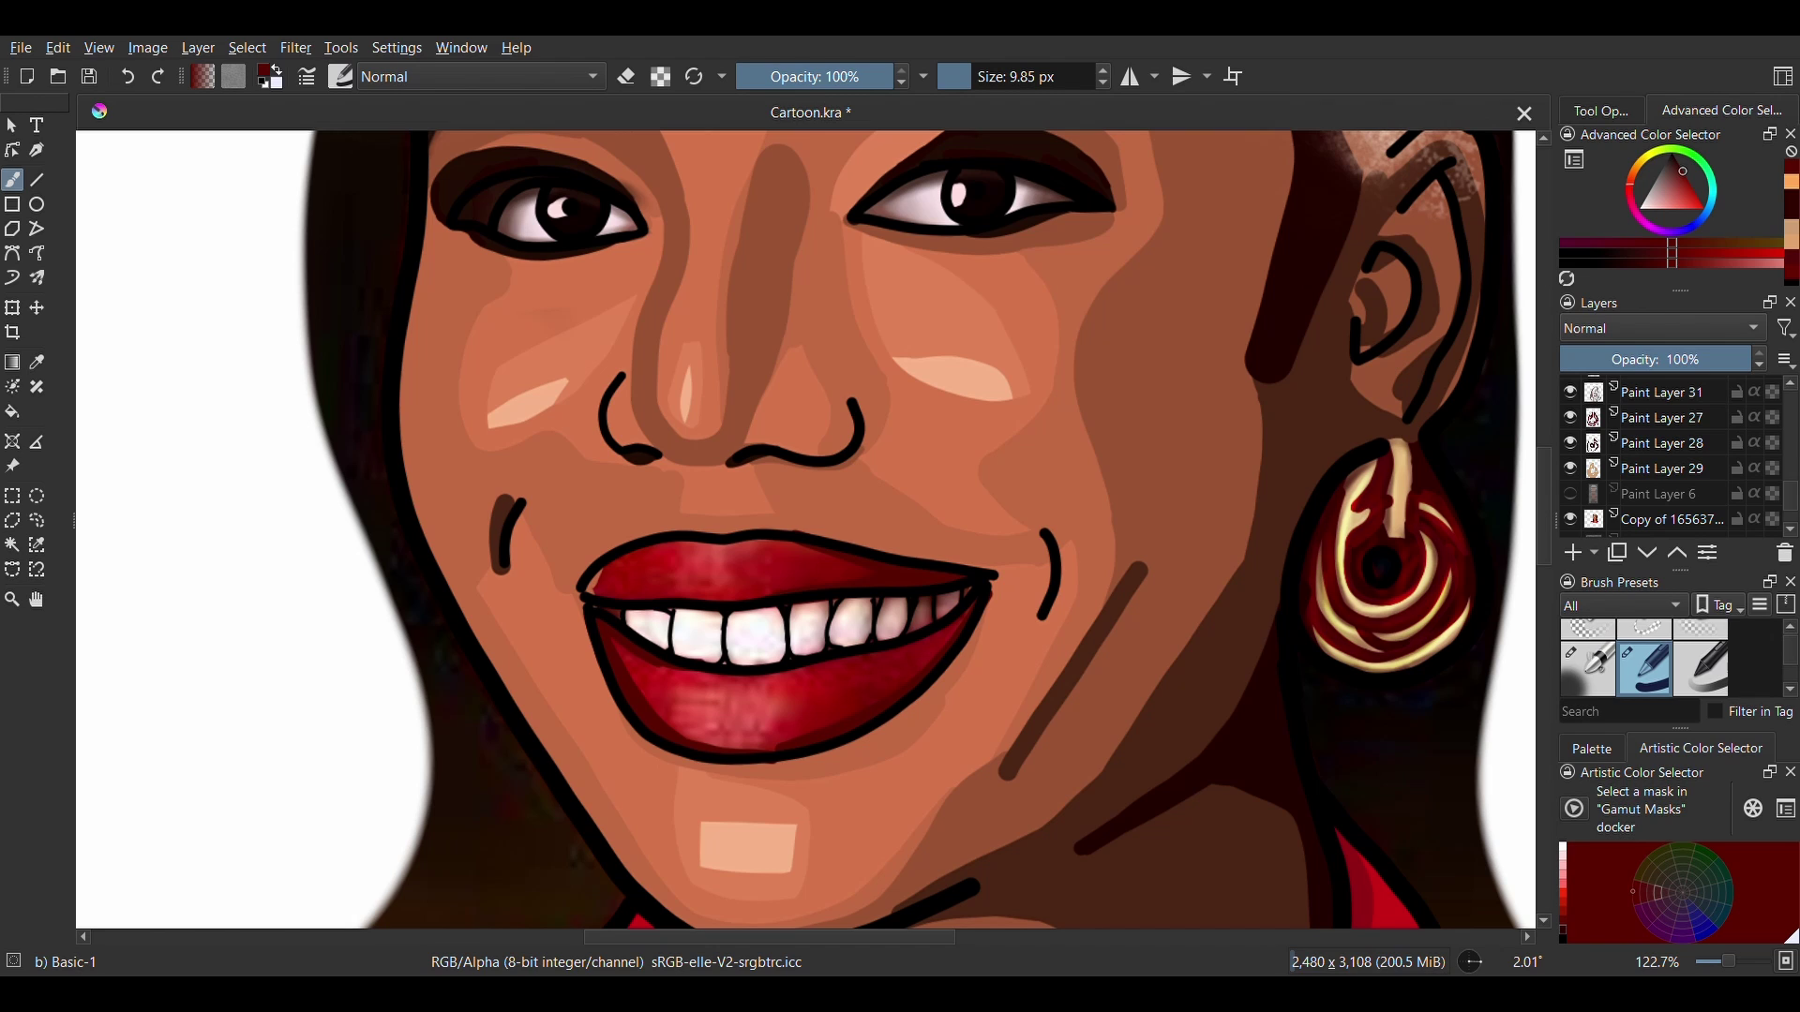
{"action": "left_click_drag", "start_coordinate": [703, 751], "coordinate": [791, 748]}
Sample the lips' medium red and paint both lips' mid-tones on a new layer placed below Paint Layer 33, using the 9.85 px Basic-1 brush.
{"action": "left_click", "coordinate": [656, 601], "text": "ctrl"}
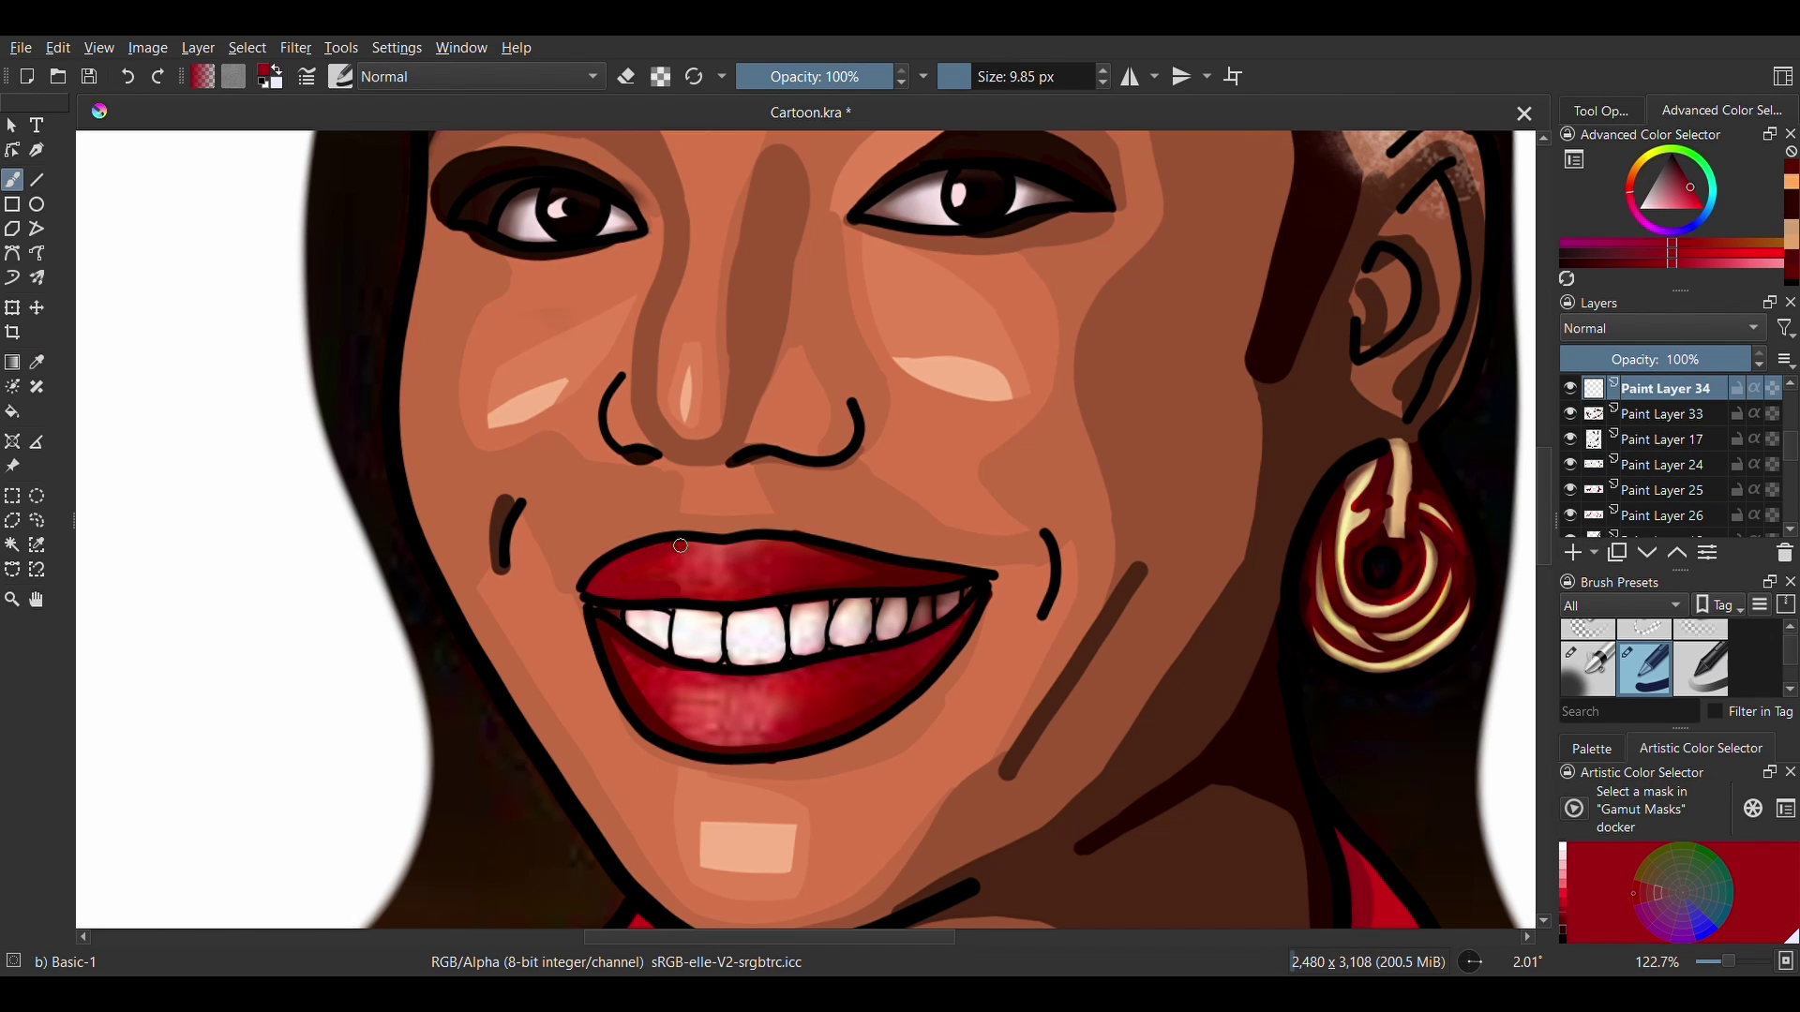
{"action": "left_click_drag", "start_coordinate": [660, 591], "coordinate": [911, 562]}
{"action": "left_click_drag", "start_coordinate": [1678, 390], "coordinate": [1679, 424]}
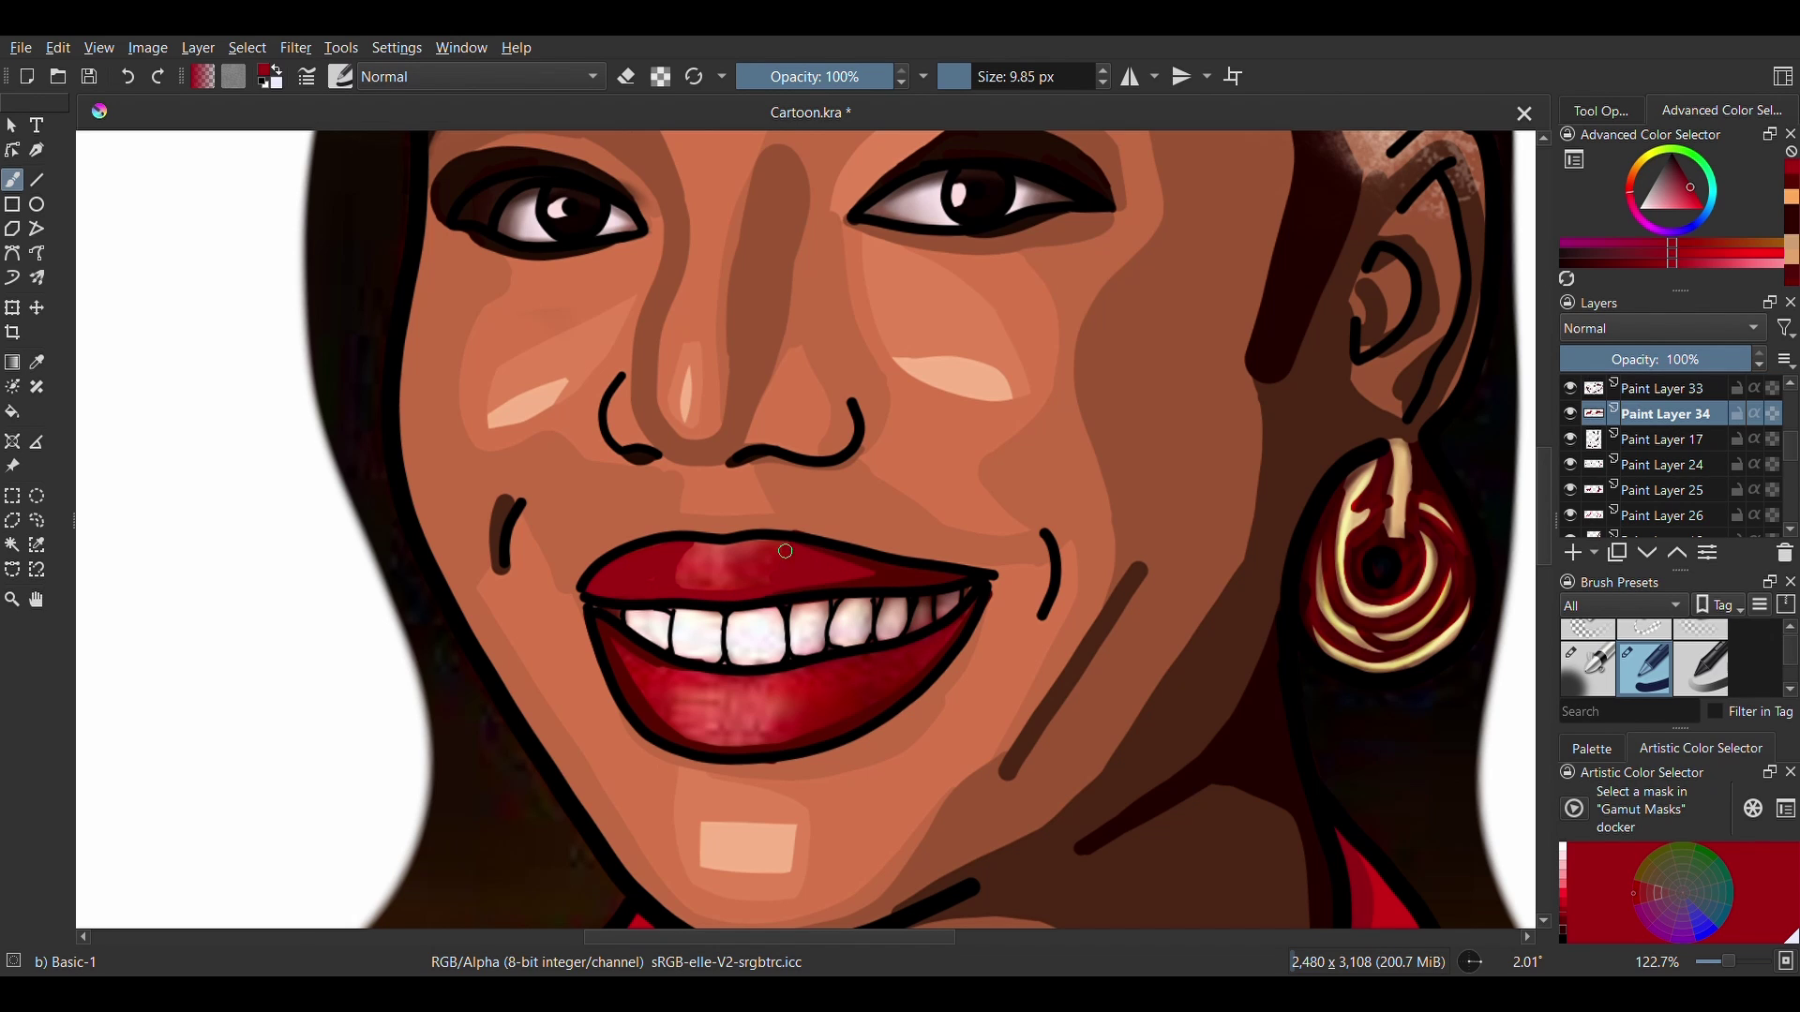
{"action": "left_click_drag", "start_coordinate": [786, 551], "coordinate": [768, 559]}
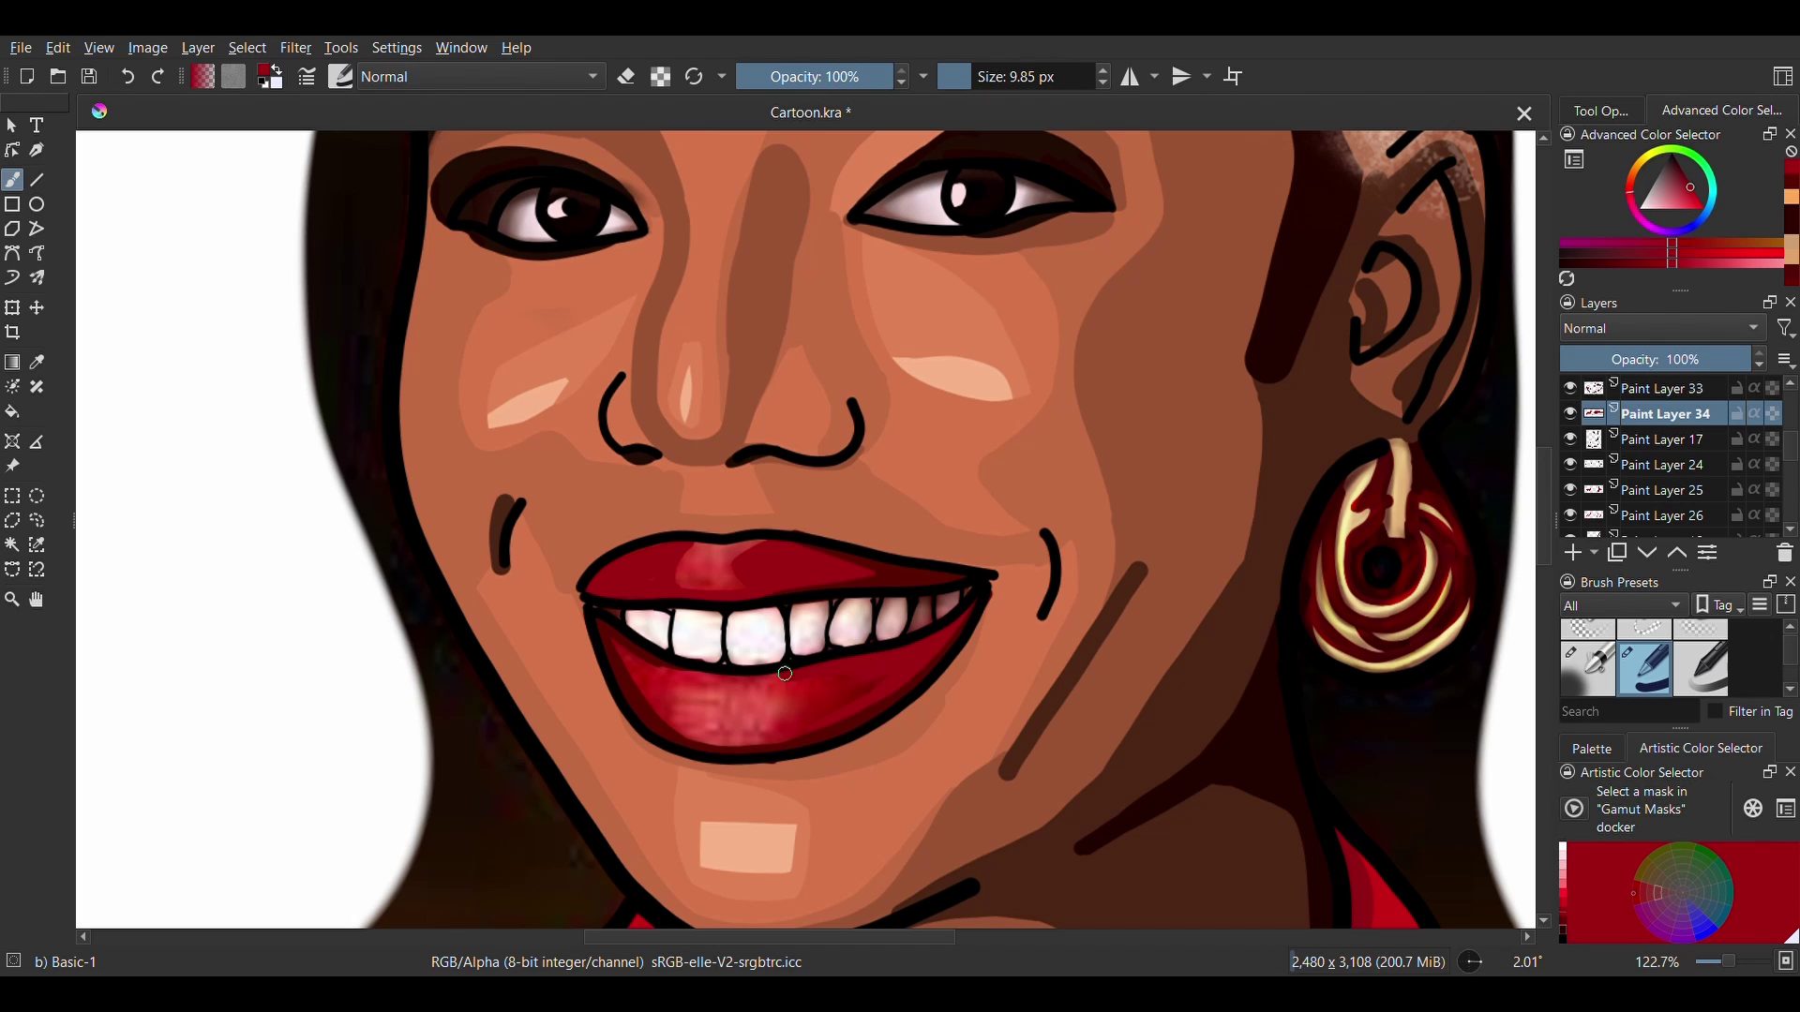
{"action": "mouse_move", "coordinate": [784, 673]}
{"action": "left_mouse_down"}
{"action": "mouse_move", "coordinate": [706, 680]}
{"action": "mouse_move", "coordinate": [632, 654]}
{"action": "left_mouse_up"}
{"action": "left_click_drag", "start_coordinate": [671, 720], "coordinate": [672, 683]}
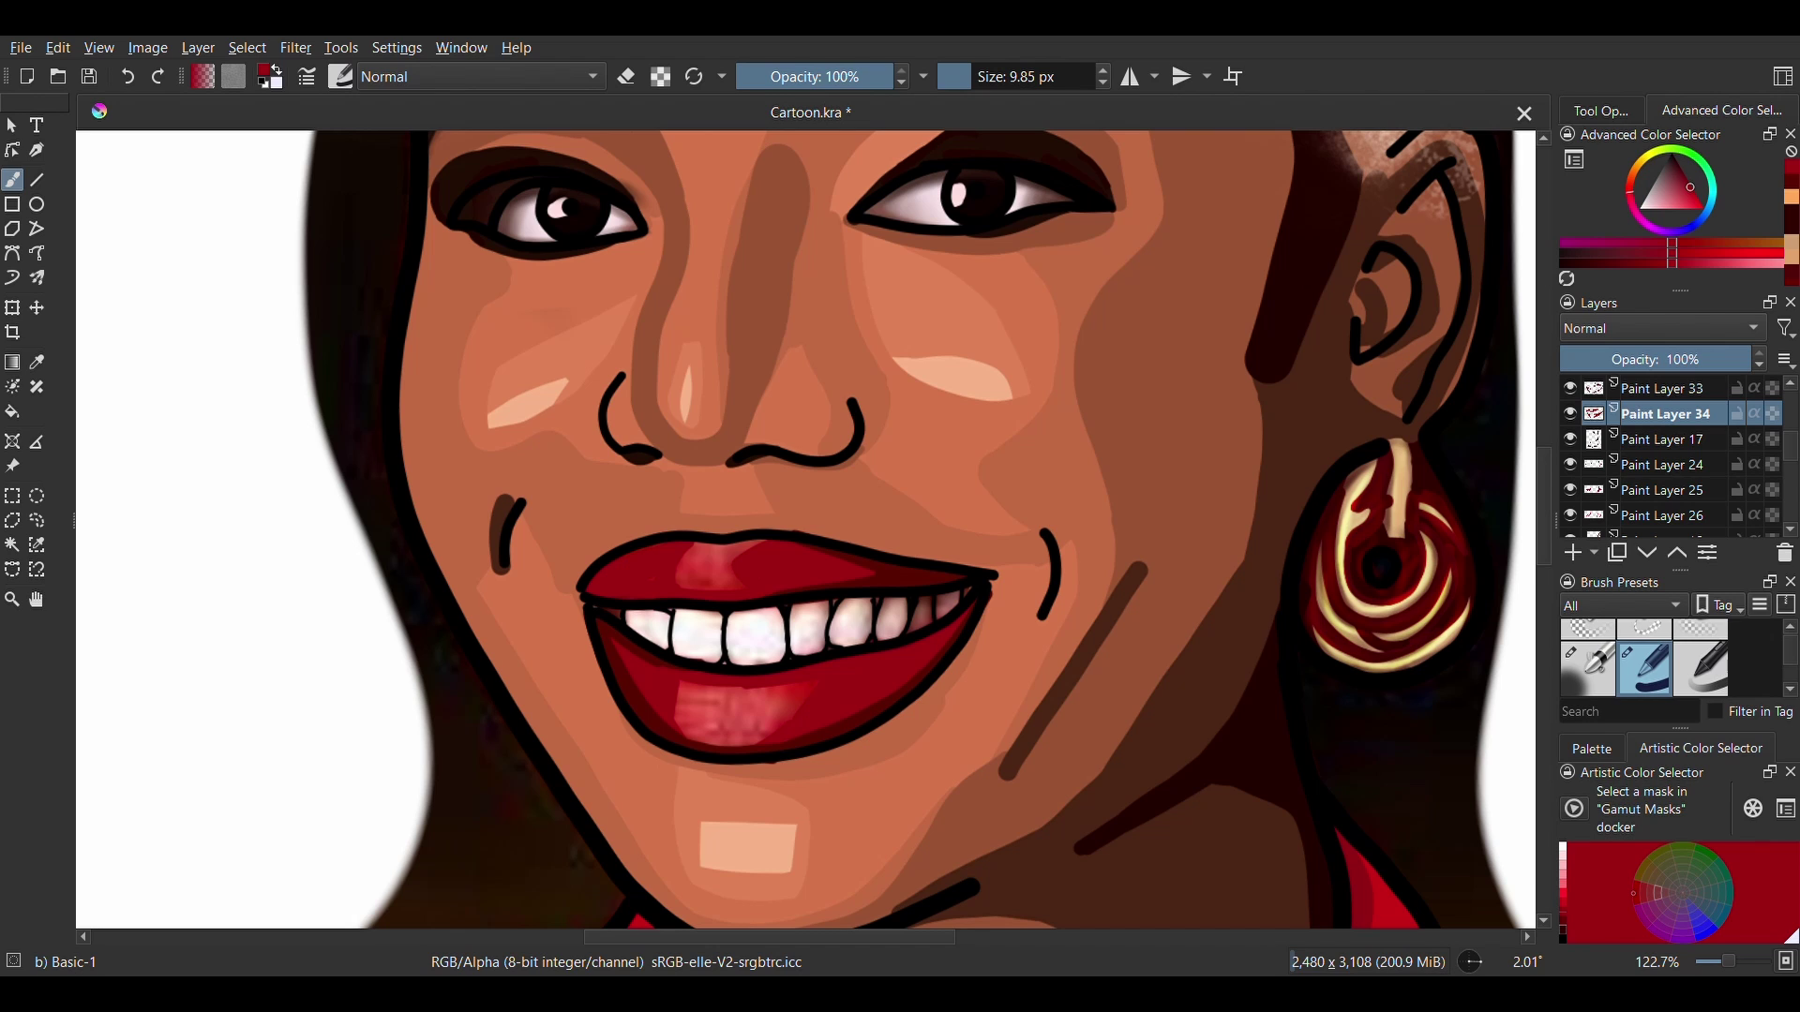
Sample the lower lip's lighter red and paint highlights on both lips on a new layer below Paint Layer 34.
{"action": "scroll", "coordinate": [735, 751], "scroll_direction": "up", "scroll_amount": 1}
{"action": "key", "text": "p"}
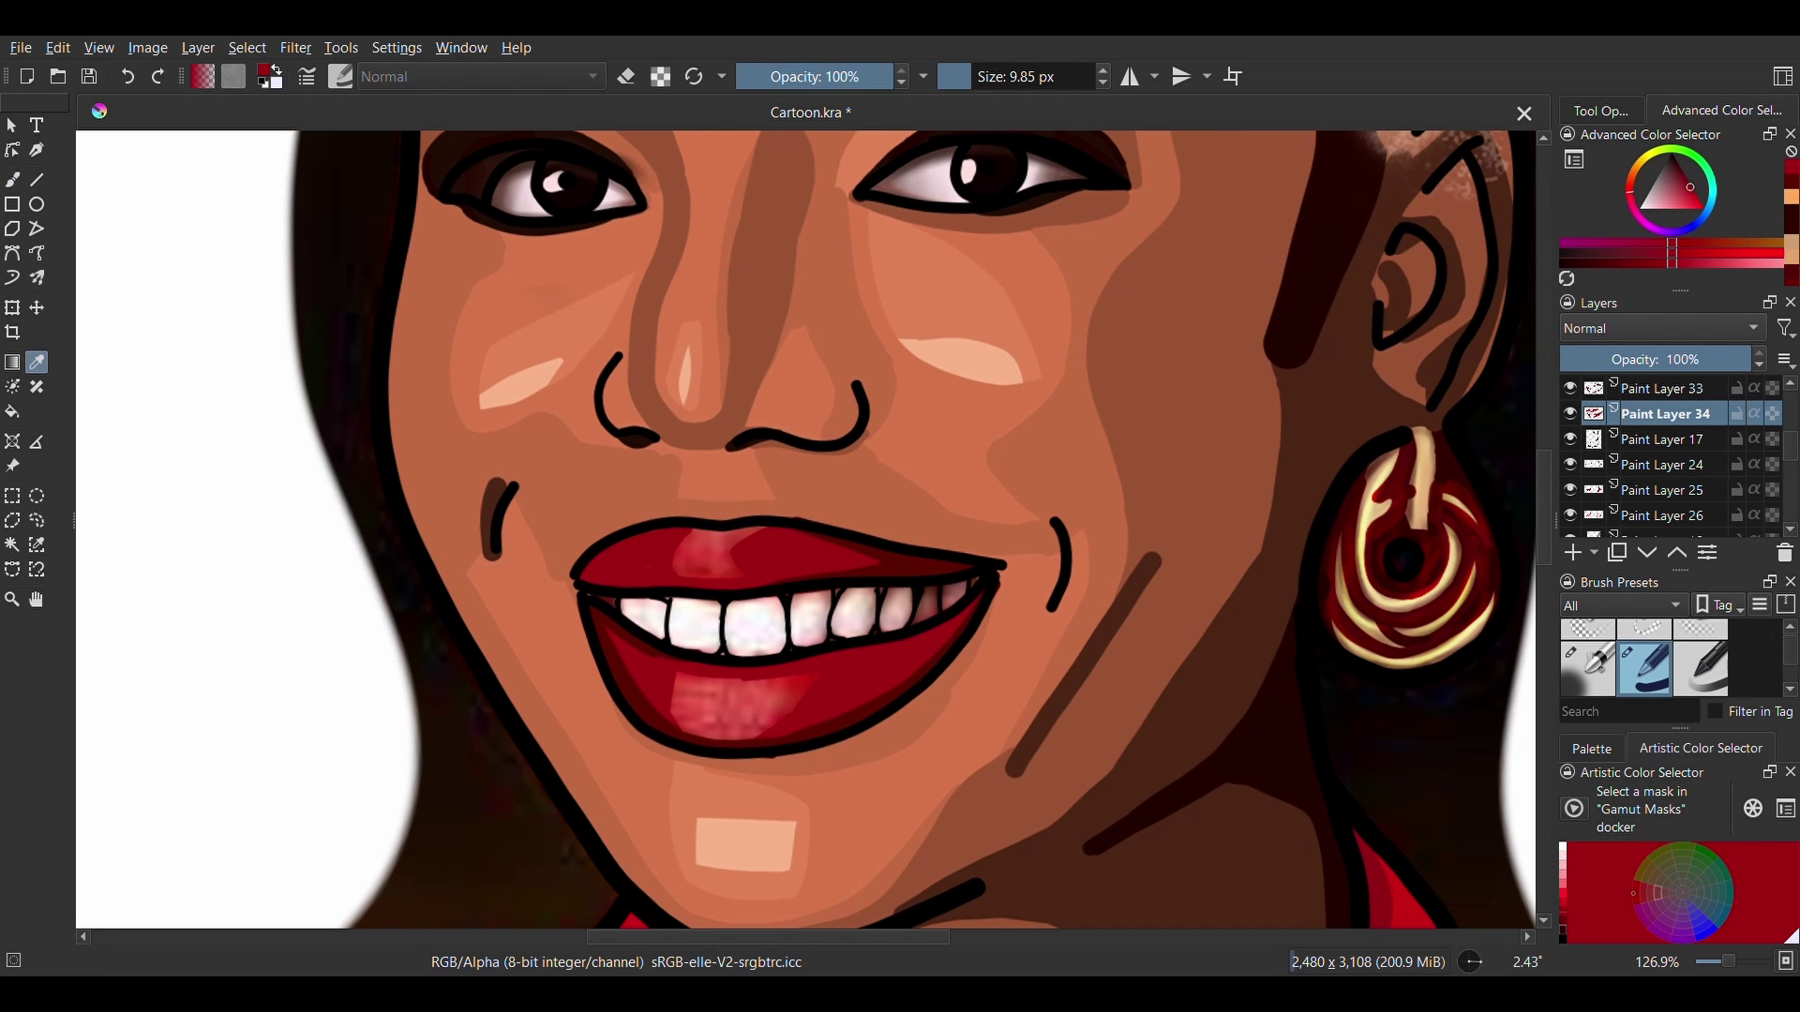
{"action": "left_click", "coordinate": [705, 731]}
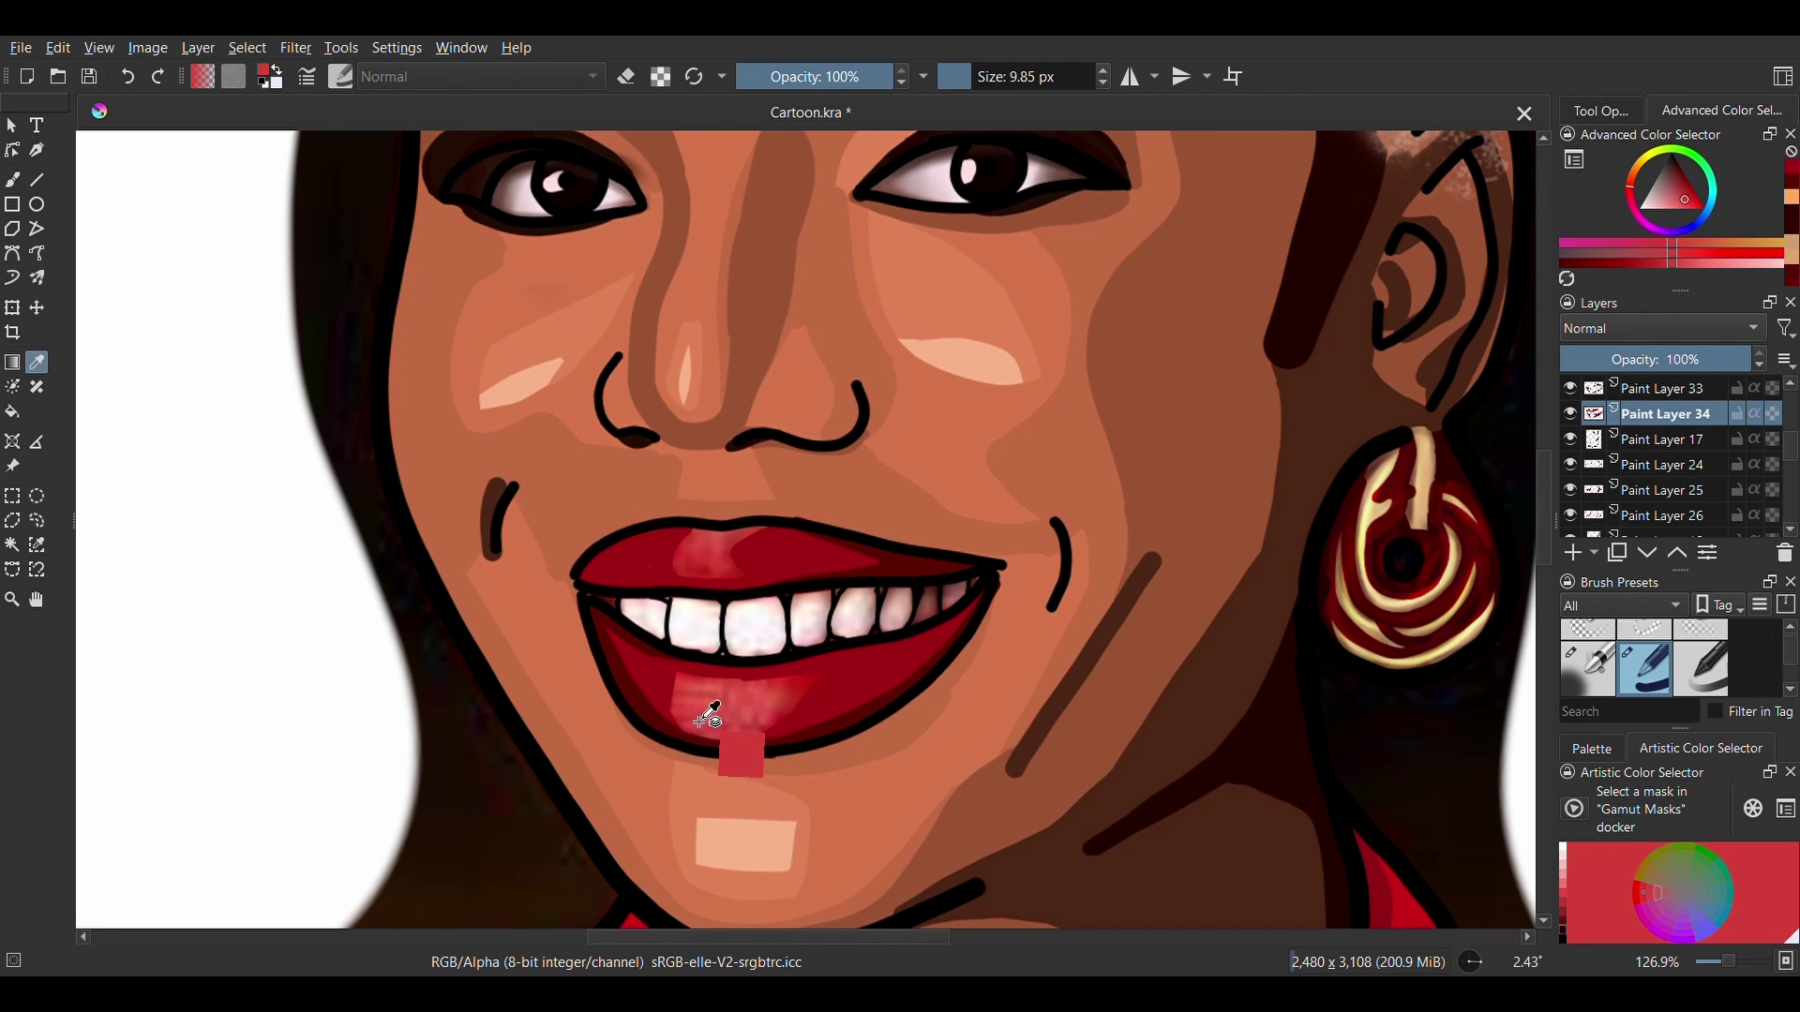
{"action": "key", "text": "b"}
{"action": "key", "text": "Insert"}
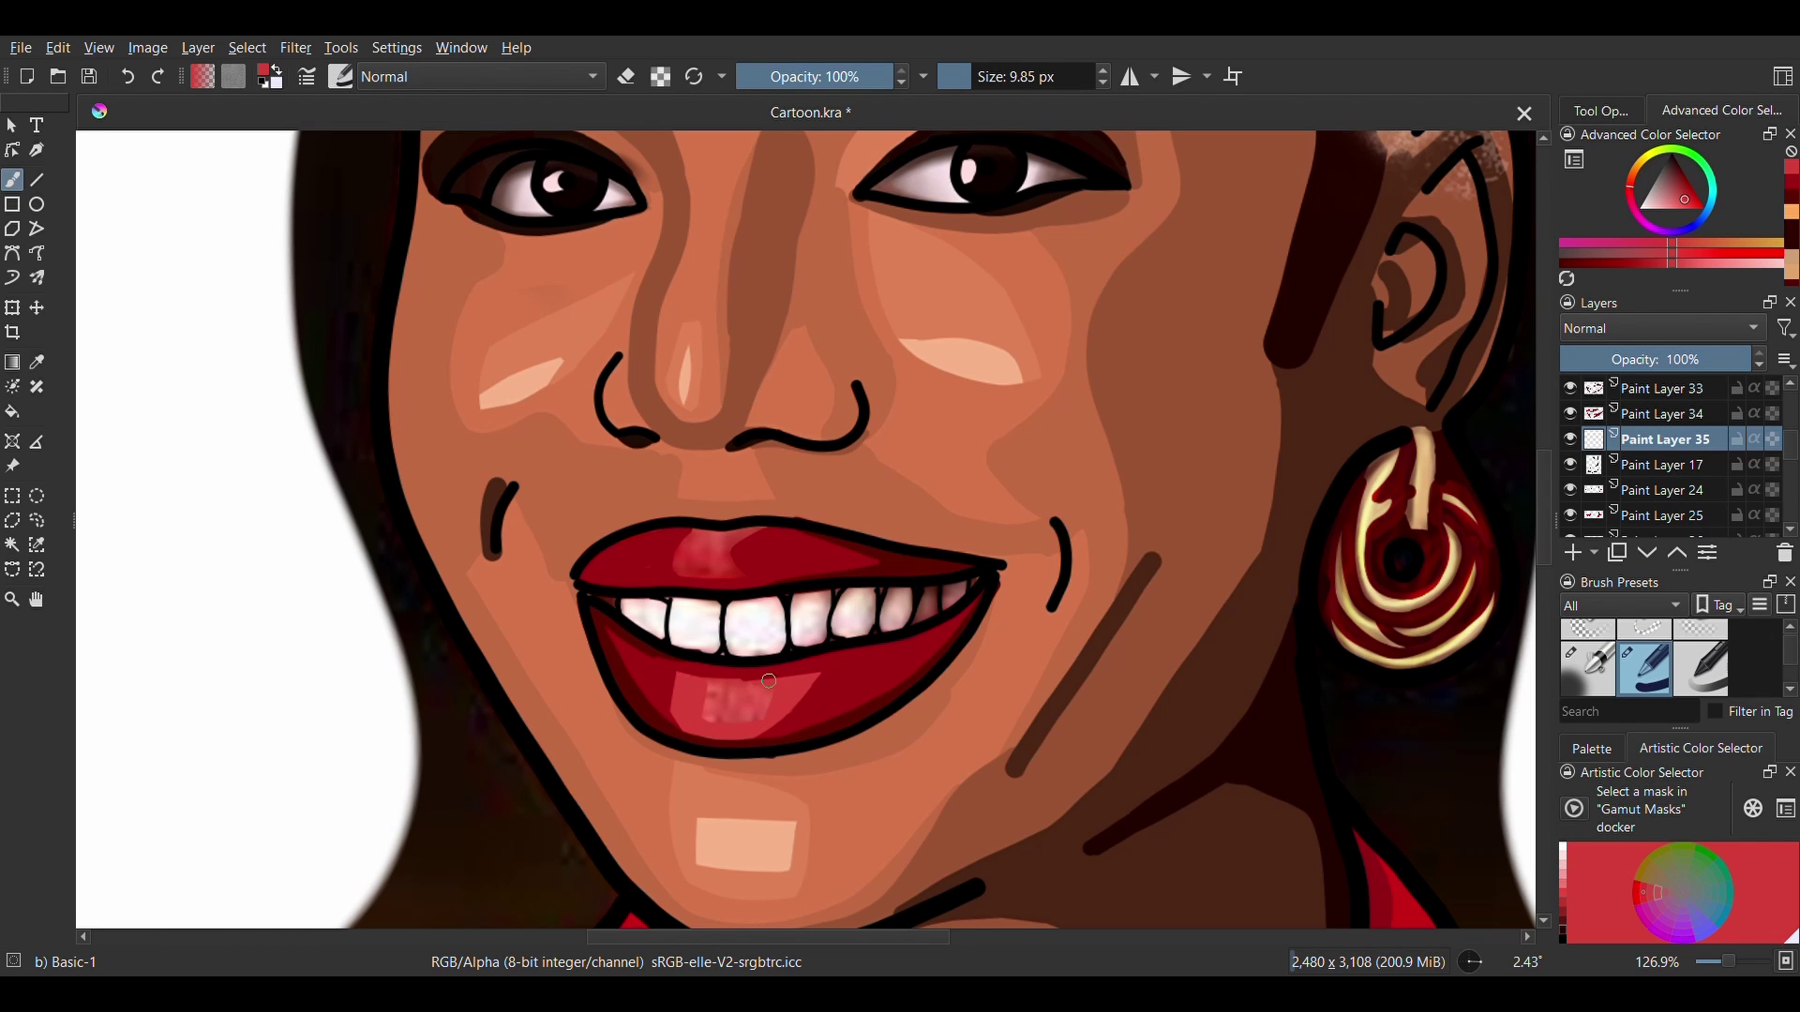
{"action": "mouse_move", "coordinate": [696, 538]}
{"action": "left_mouse_down"}
{"action": "mouse_move", "coordinate": [707, 581]}
{"action": "mouse_move", "coordinate": [686, 559]}
{"action": "mouse_move", "coordinate": [728, 577]}
{"action": "mouse_move", "coordinate": [733, 540]}
{"action": "left_mouse_up"}
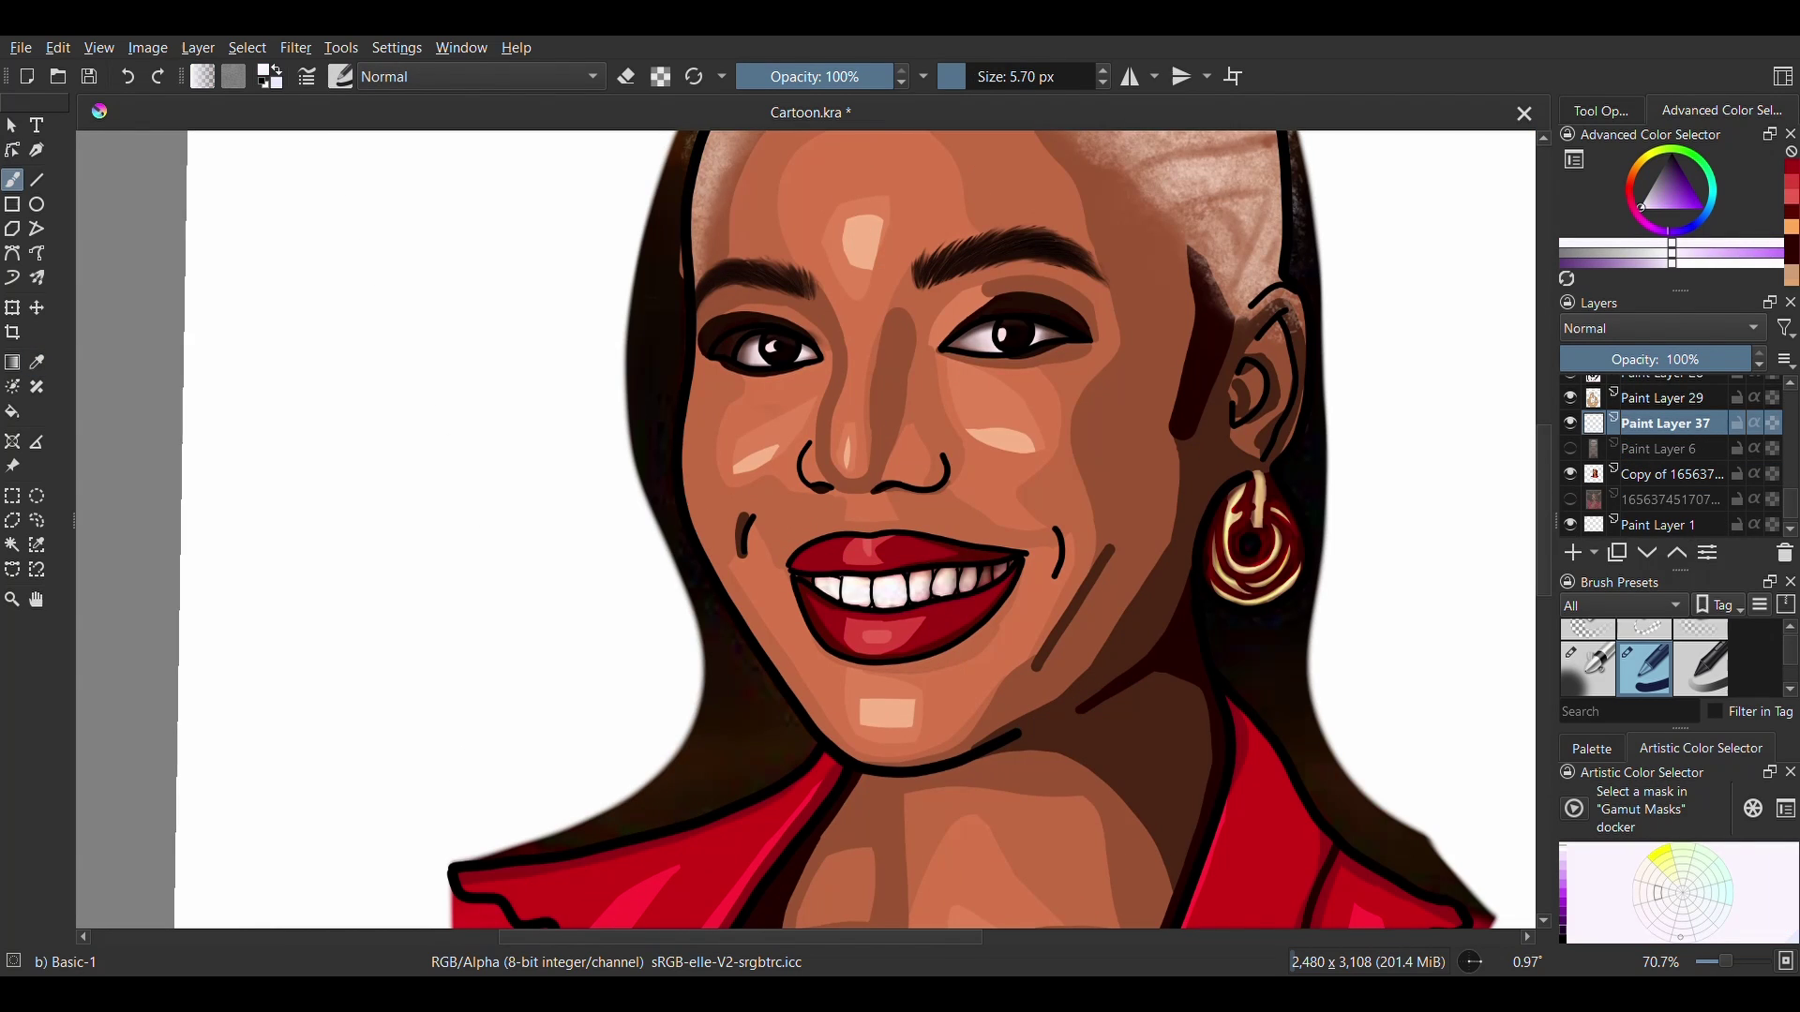
Adjust the Basic-1 brush size and paint the teeth off-white on Paint Layer 37.
{"action": "left_click", "coordinate": [975, 83]}
{"action": "mouse_move", "coordinate": [891, 593]}
{"action": "left_mouse_down"}
{"action": "mouse_move", "coordinate": [1010, 563]}
{"action": "mouse_move", "coordinate": [810, 582]}
{"action": "mouse_move", "coordinate": [889, 604]}
{"action": "left_mouse_up"}
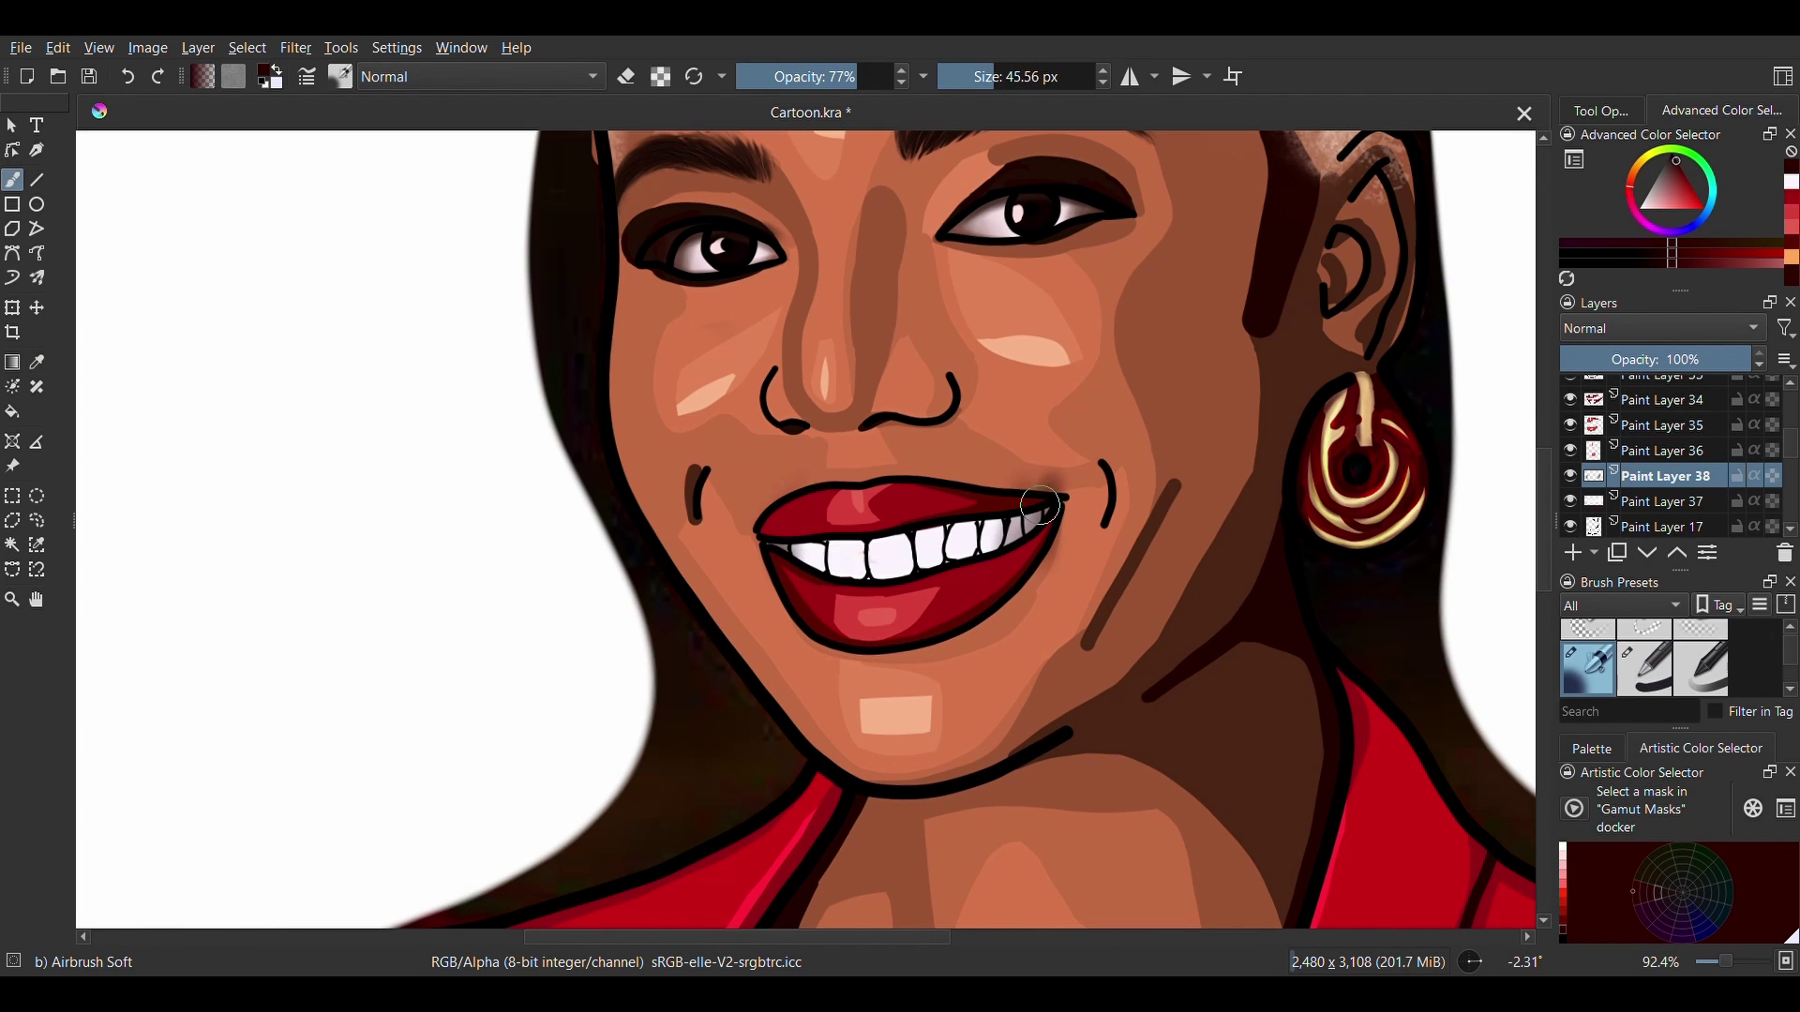
Shade the outer teeth dark red on Paint Layer 38 with Airbrush Soft at 77% opacity and erase the overspray with Eraser Circle at 37.05 px.
{"action": "mouse_move", "coordinate": [1037, 511]}
{"action": "left_mouse_down"}
{"action": "mouse_move", "coordinate": [1015, 660]}
{"action": "mouse_move", "coordinate": [1024, 463]}
{"action": "left_mouse_up"}
{"action": "left_click", "coordinate": [127, 77]}
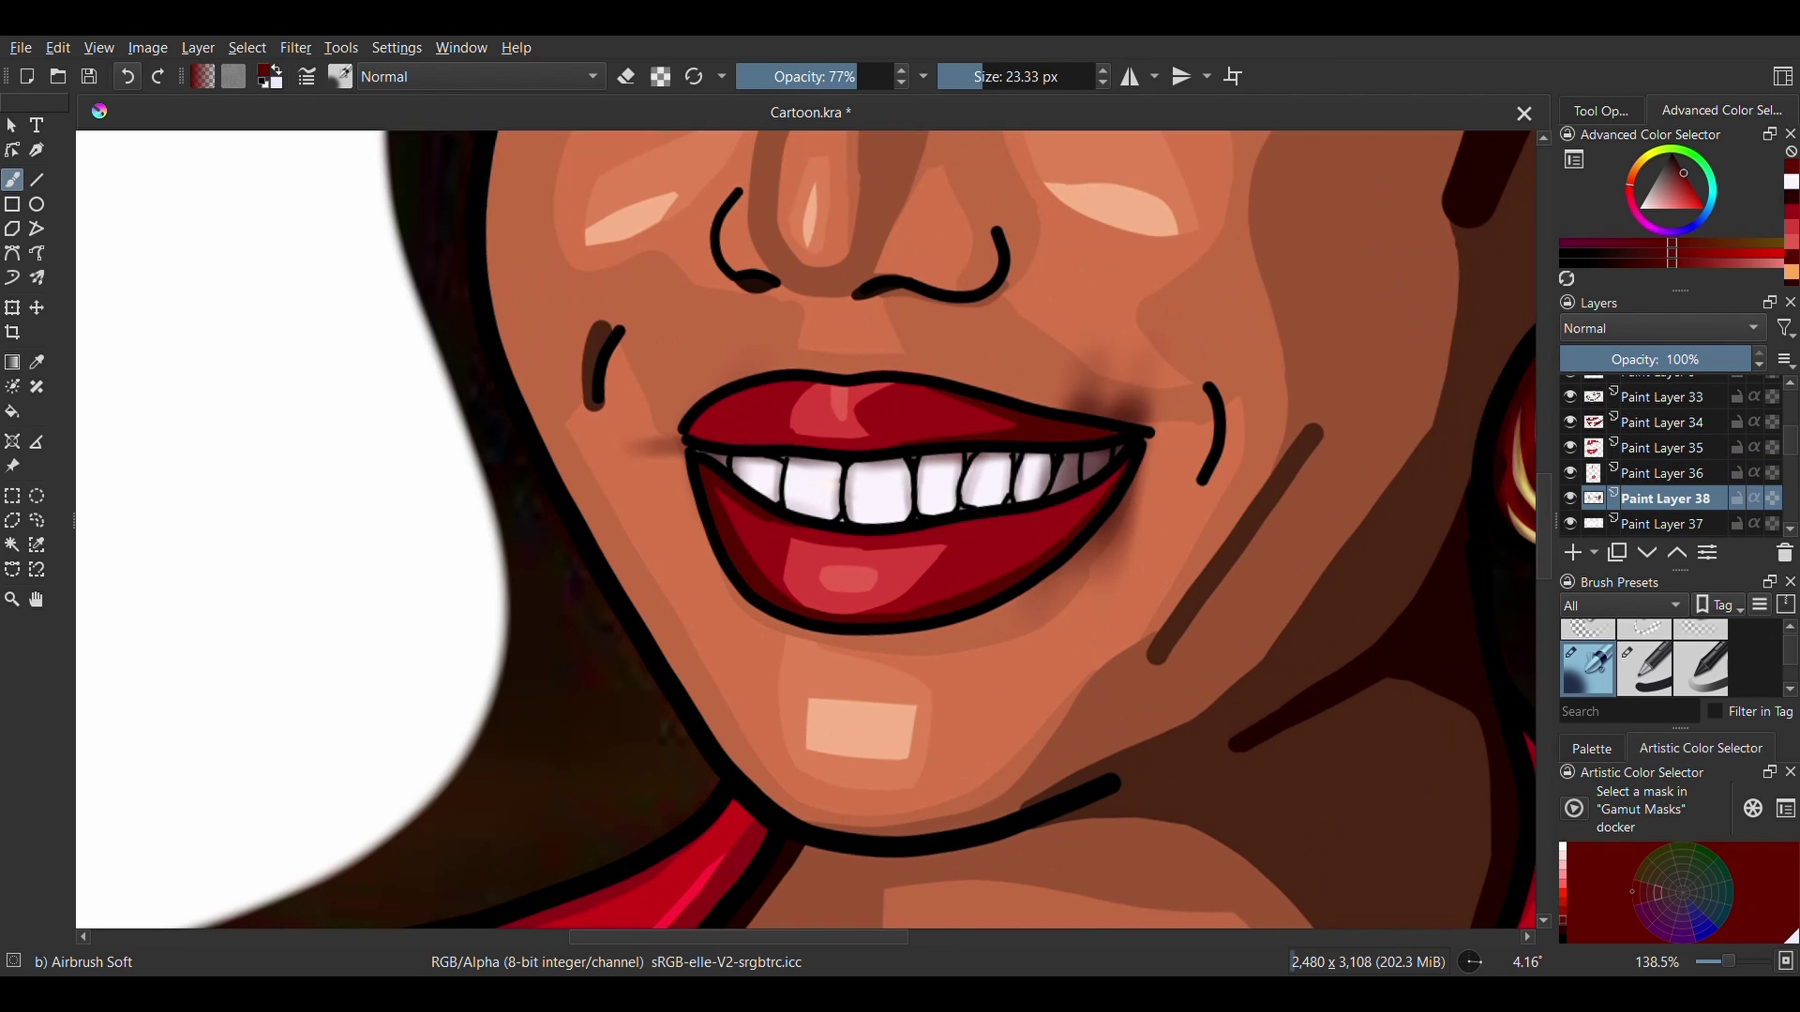
{"action": "left_click", "coordinate": [128, 77]}
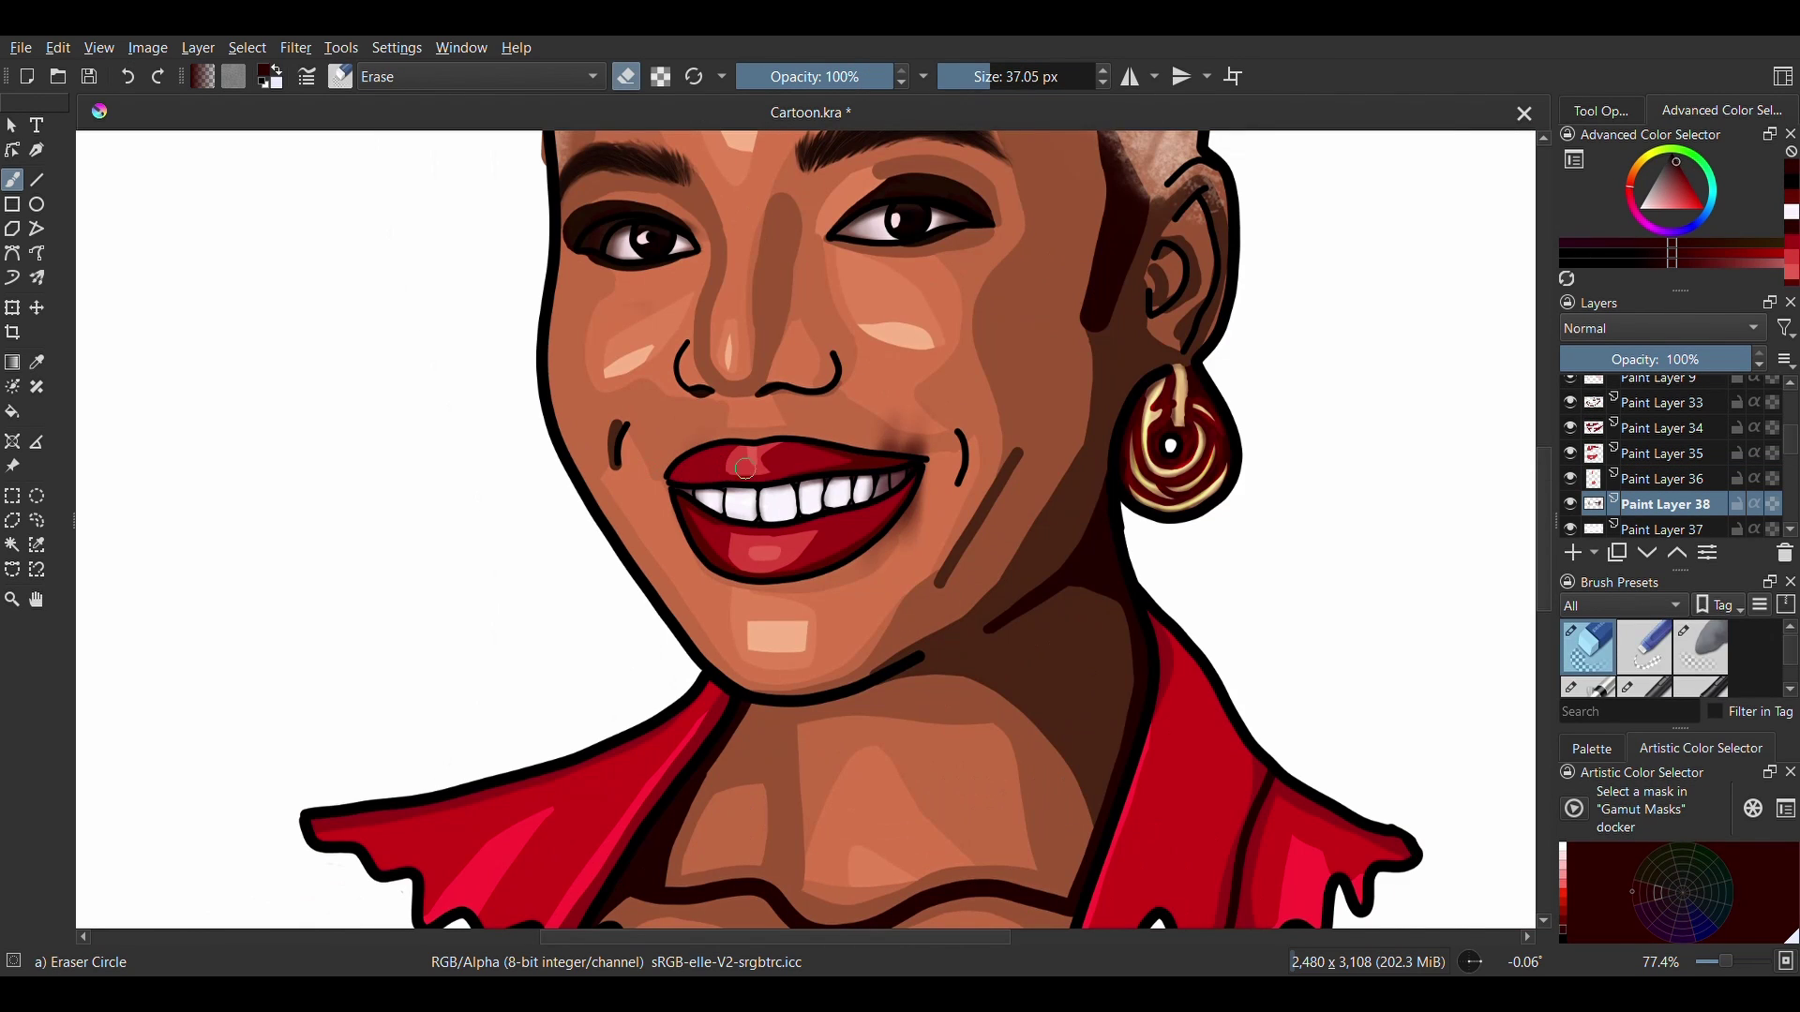
{"action": "left_click_drag", "start_coordinate": [912, 530], "coordinate": [922, 493]}
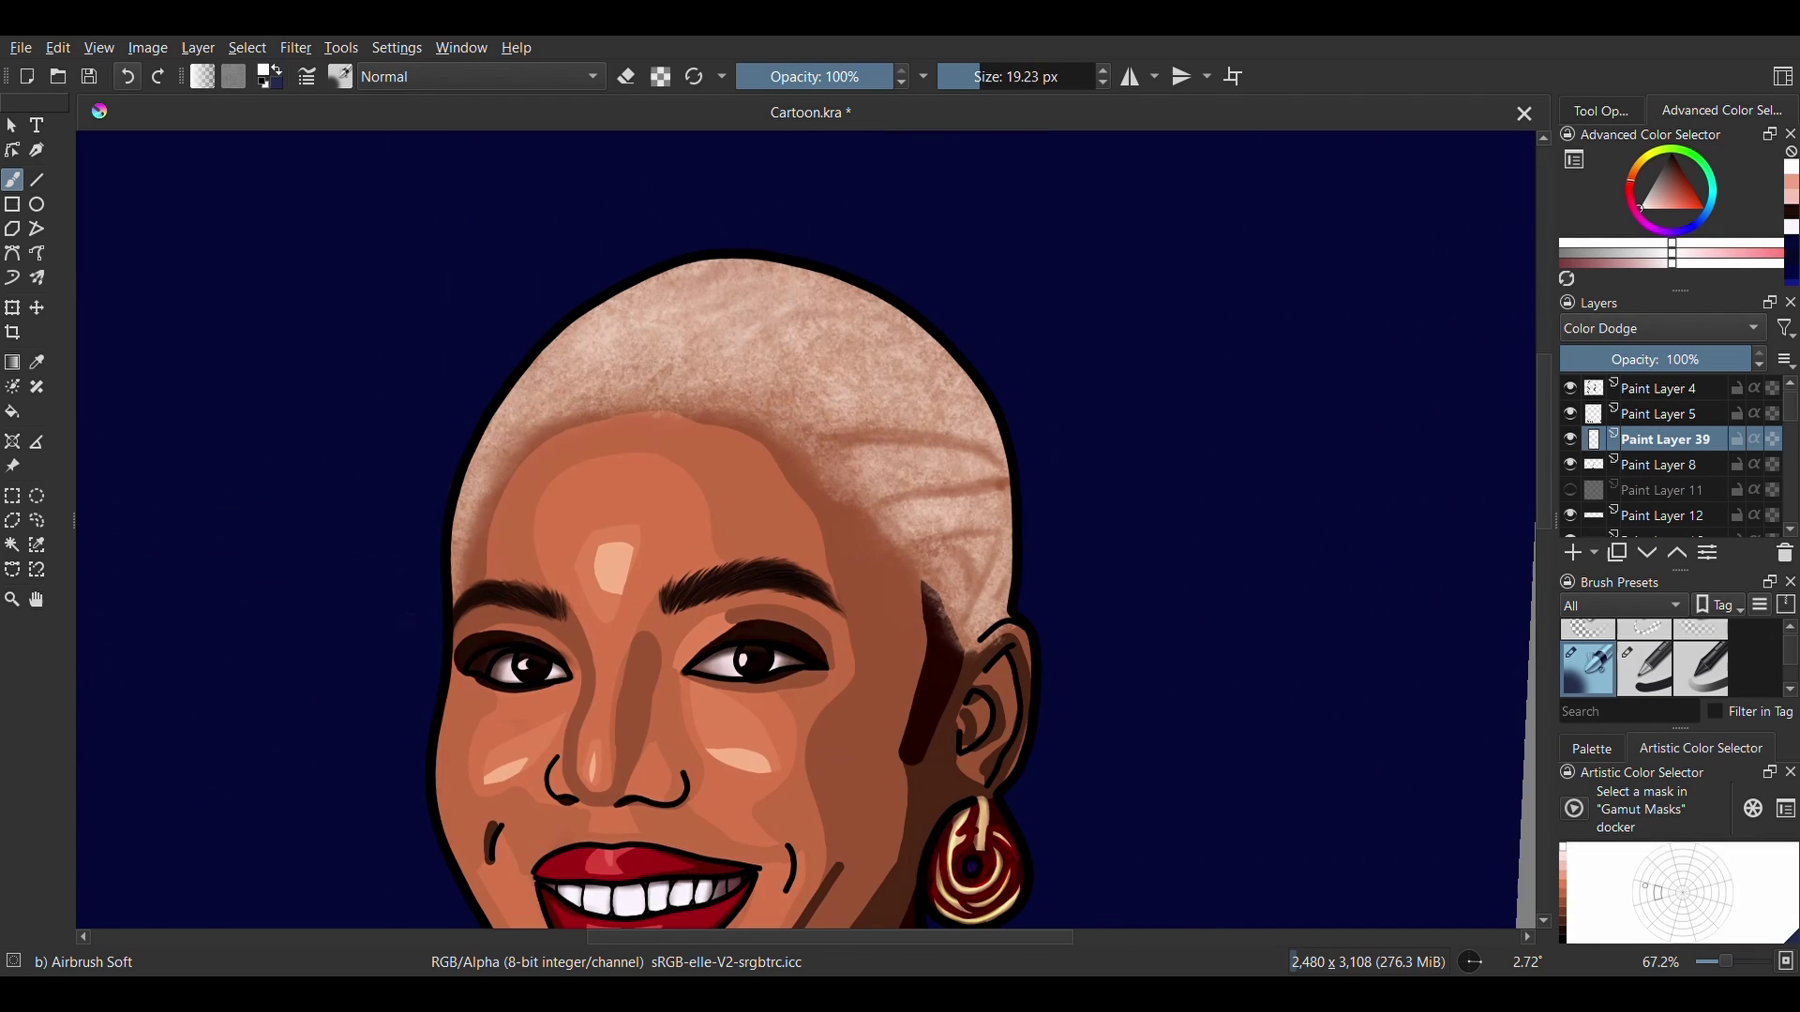
Undo the last hair stroke and brush white highlights over the hair on Color Dodge Paint Layer 39 with a resized Airbrush Soft.
{"action": "left_click", "coordinate": [127, 77]}
{"action": "left_click", "coordinate": [1009, 77]}
{"action": "mouse_move", "coordinate": [750, 305]}
{"action": "left_mouse_down"}
{"action": "mouse_move", "coordinate": [675, 313]}
{"action": "mouse_move", "coordinate": [687, 374]}
{"action": "mouse_move", "coordinate": [785, 305]}
{"action": "mouse_move", "coordinate": [951, 472]}
{"action": "mouse_move", "coordinate": [984, 594]}
{"action": "mouse_move", "coordinate": [954, 372]}
{"action": "left_mouse_up"}
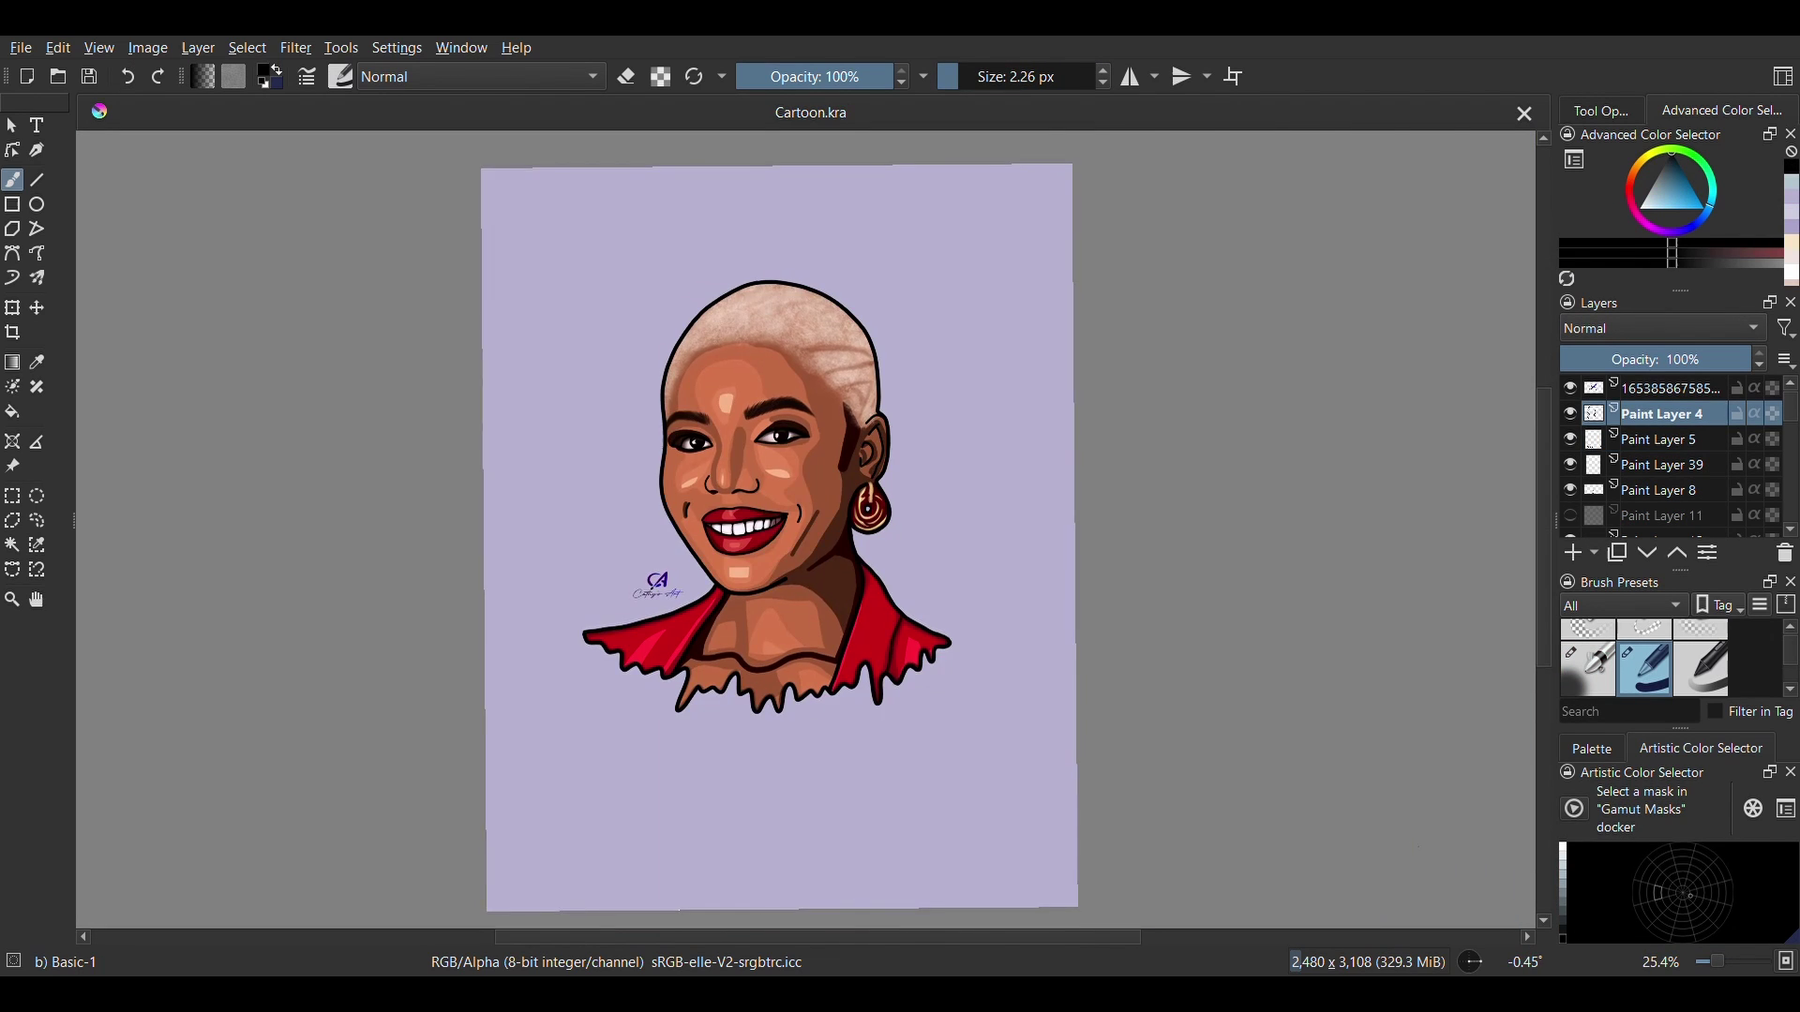
{"action": "scroll", "coordinate": [789, 584], "scroll_direction": "up", "scroll_amount": 3}
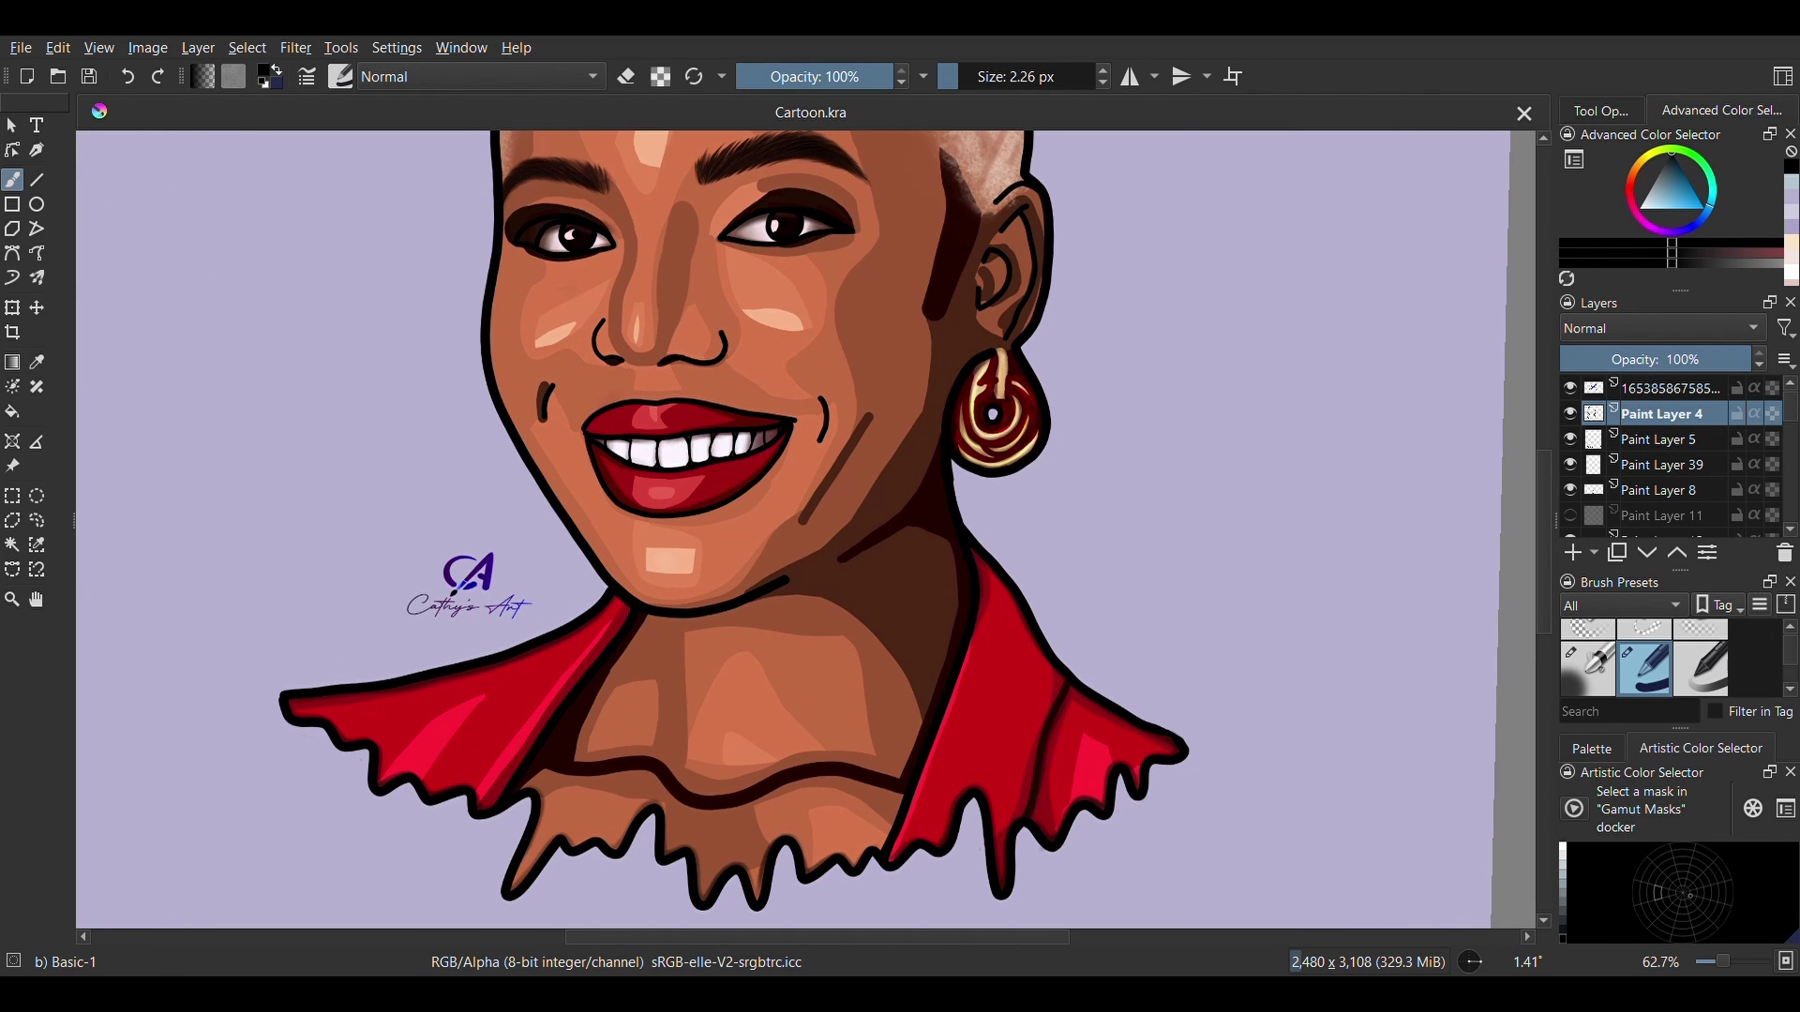
{"action": "scroll", "coordinate": [1290, 313], "scroll_direction": "up", "scroll_amount": 3}
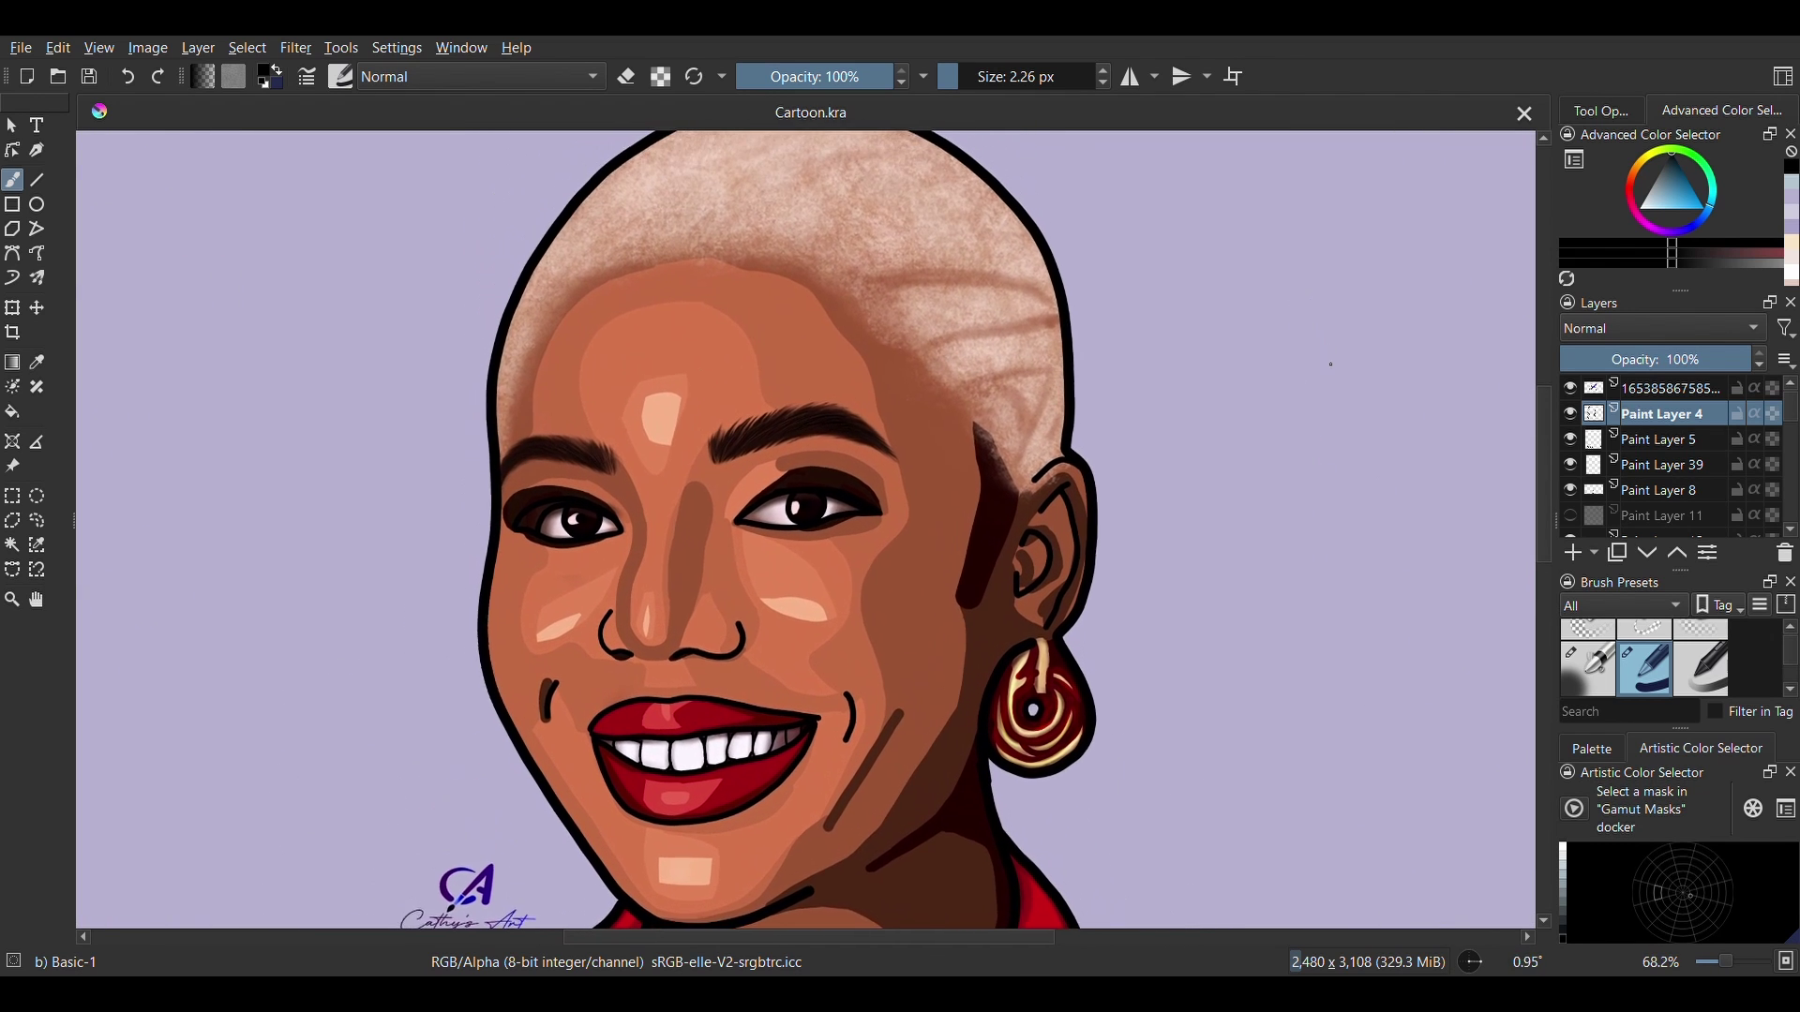
{"action": "mouse_move", "coordinate": [1330, 365]}
{"action": "left_mouse_down"}
{"action": "mouse_move", "coordinate": [1322, 519]}
{"action": "mouse_move", "coordinate": [1332, 337]}
{"action": "left_mouse_up"}
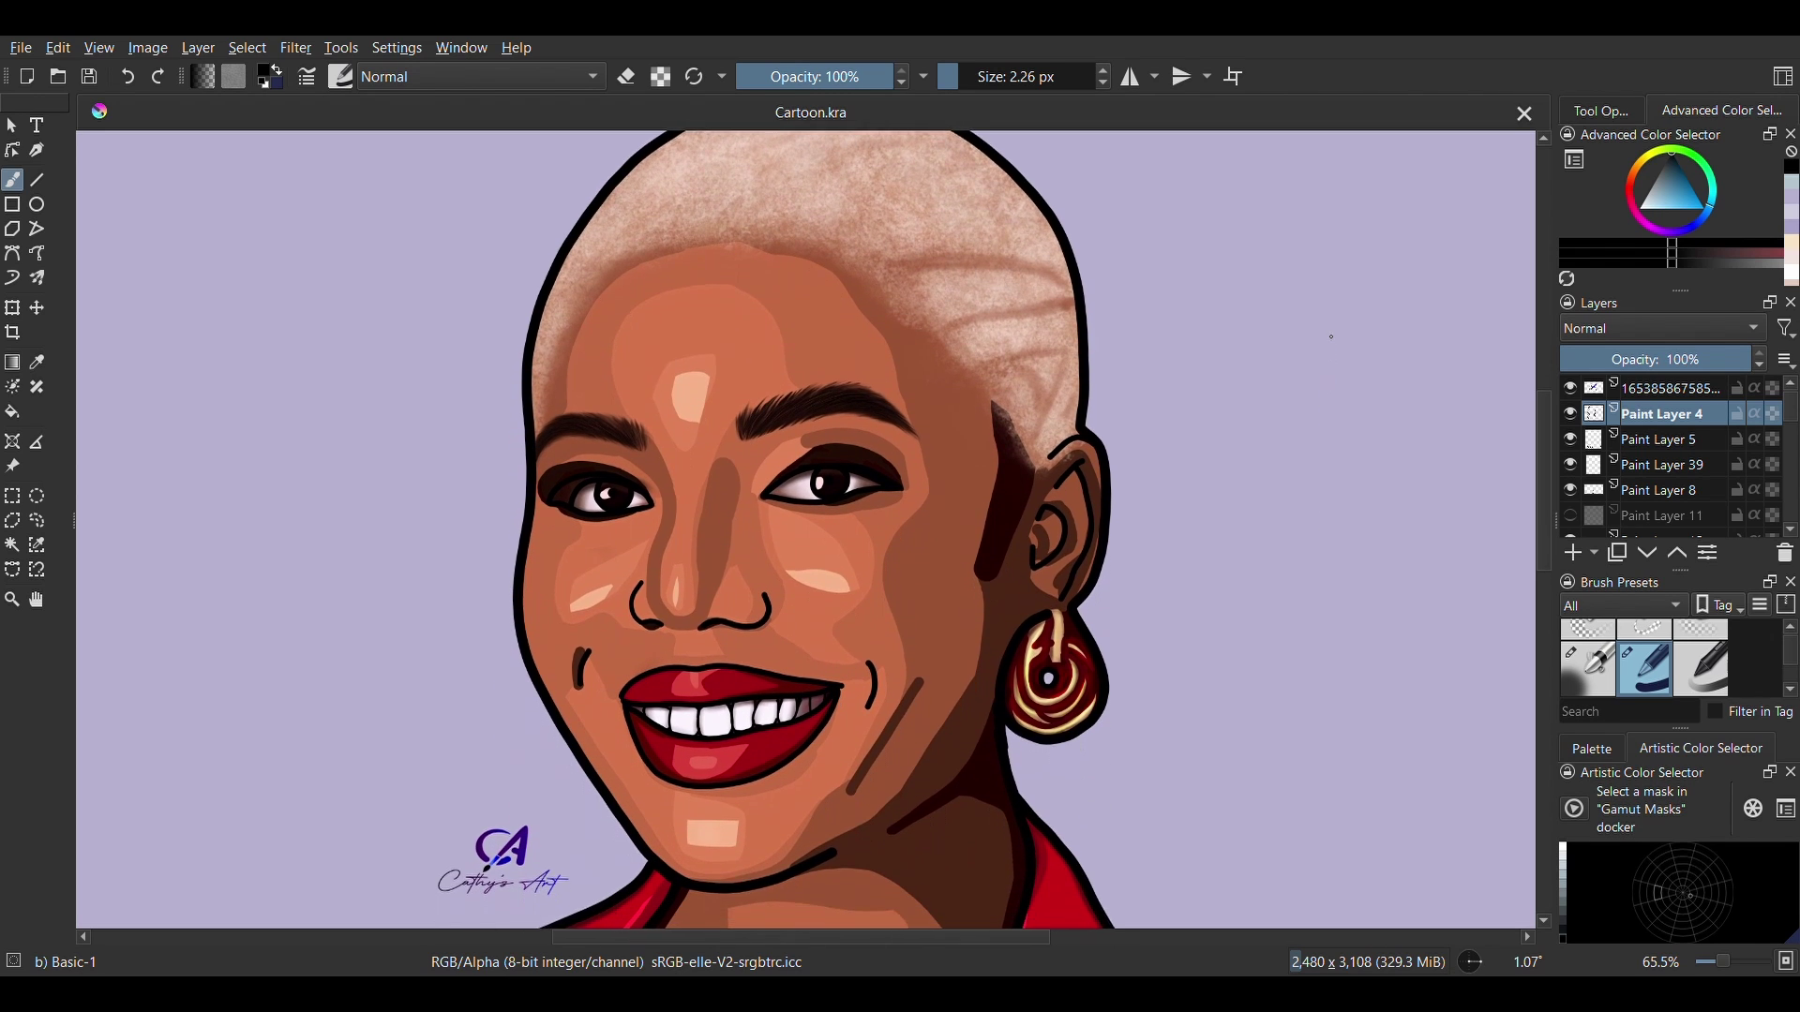